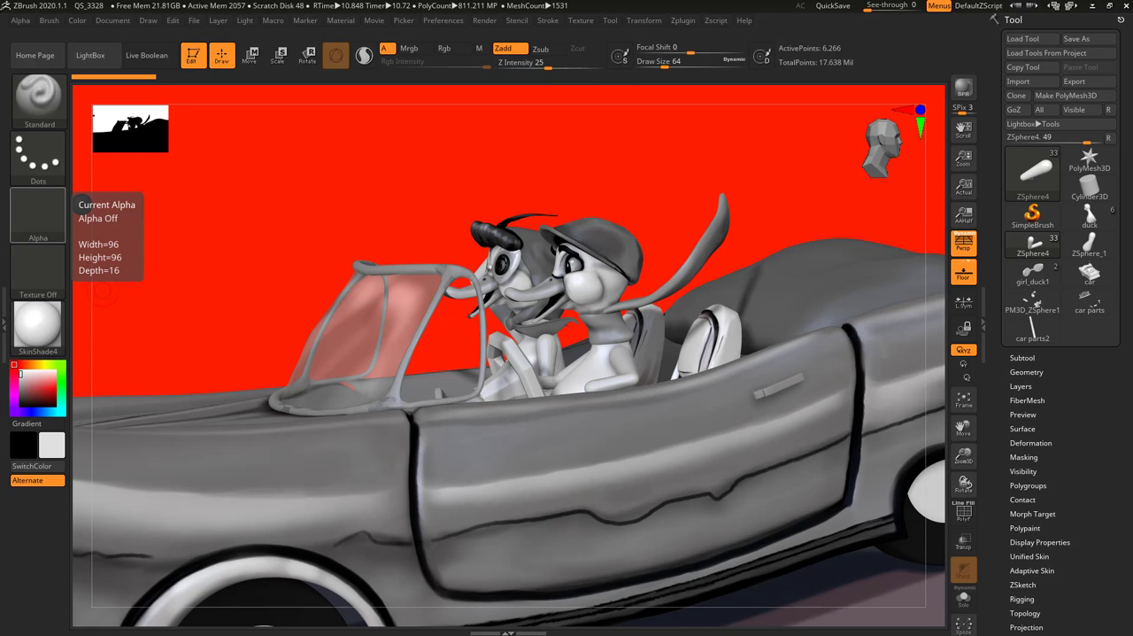
Examine the car scene's subtool list, from the ZSphere and car parts up to the girl and boy folders
drag(372, 174, 516, 218)
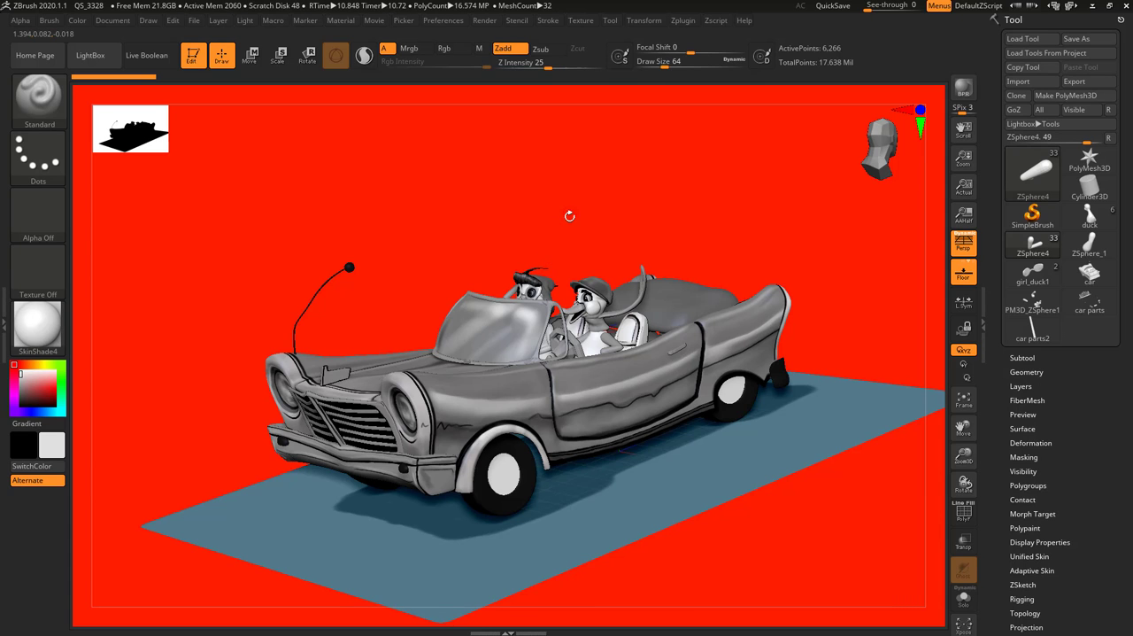
drag(557, 165, 546, 186)
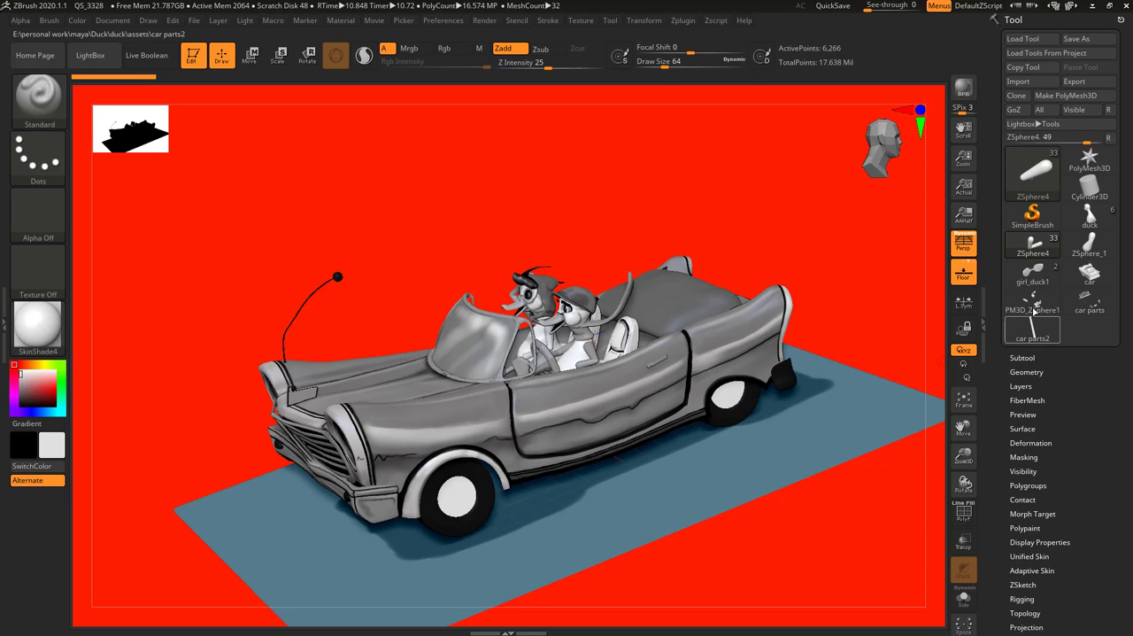
click(1018, 357)
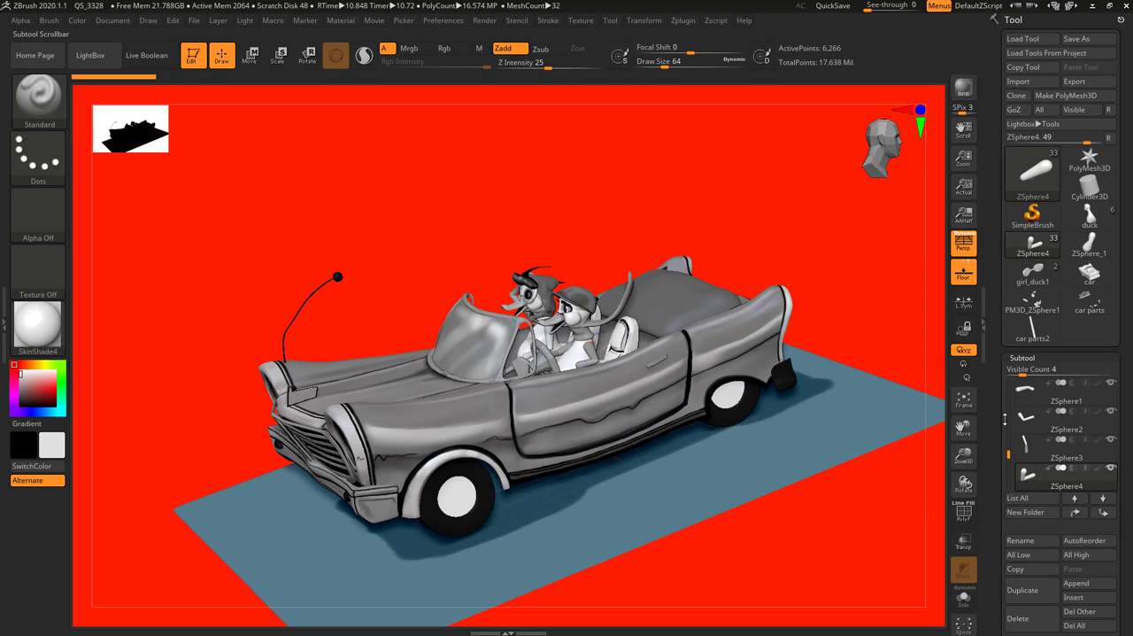
drag(1008, 451, 1008, 433)
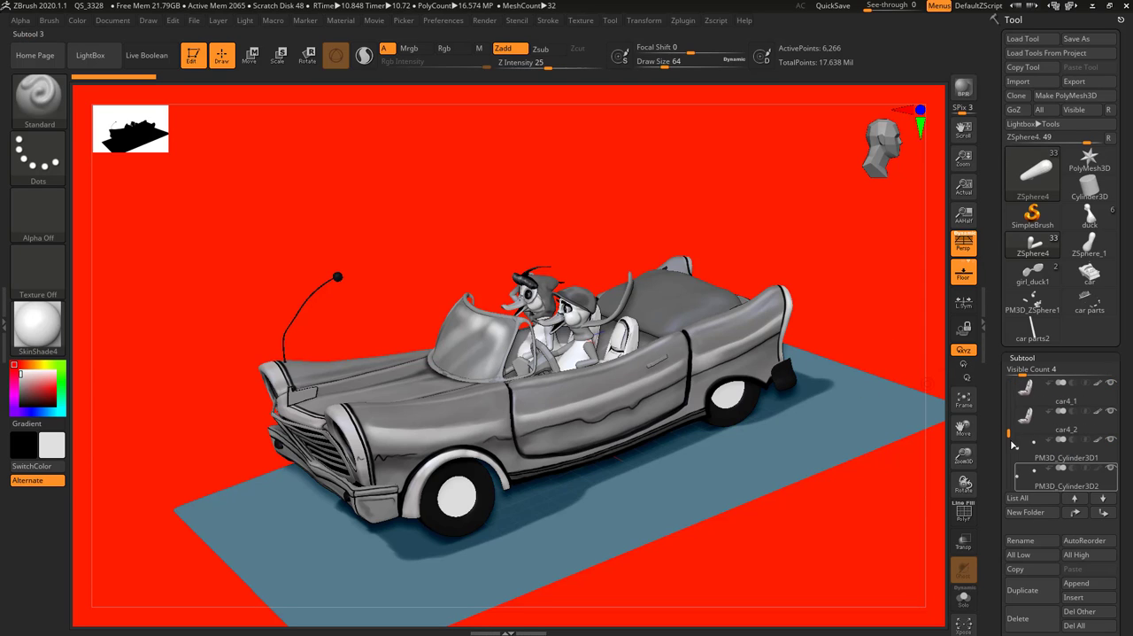
click(1035, 404)
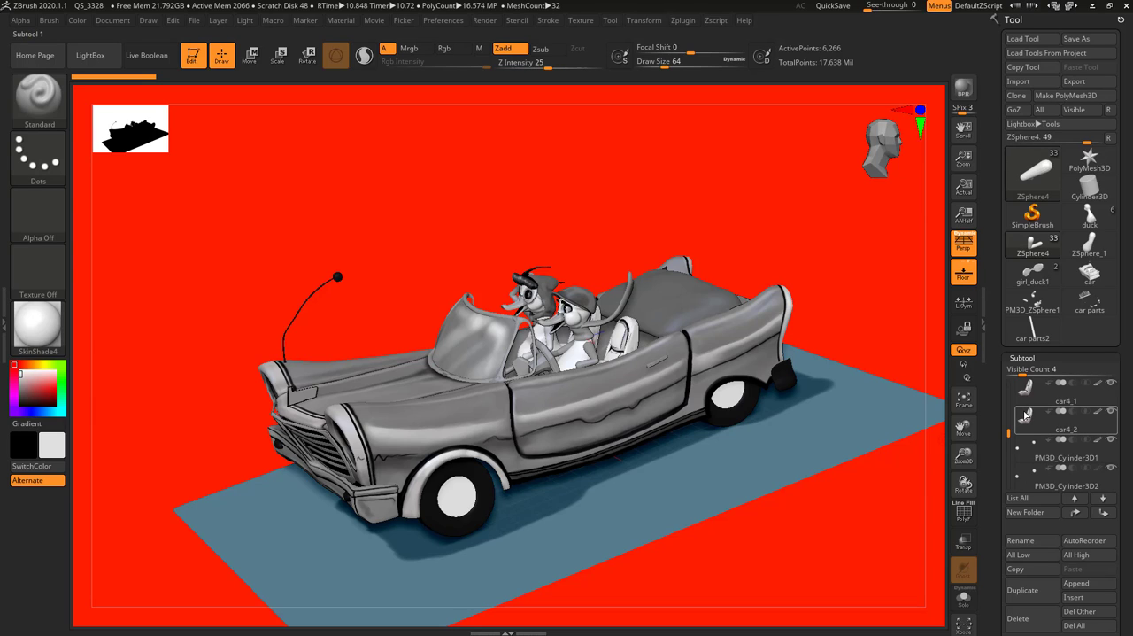
mouse_move(1025, 414)
drag(1009, 429, 1009, 384)
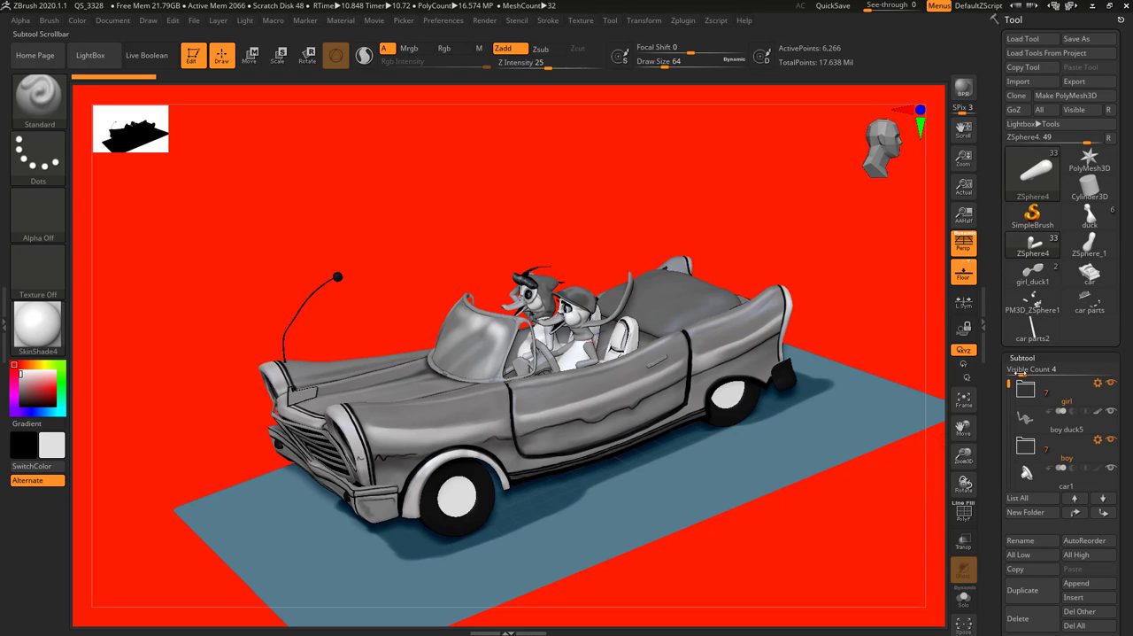
mouse_move(1032, 400)
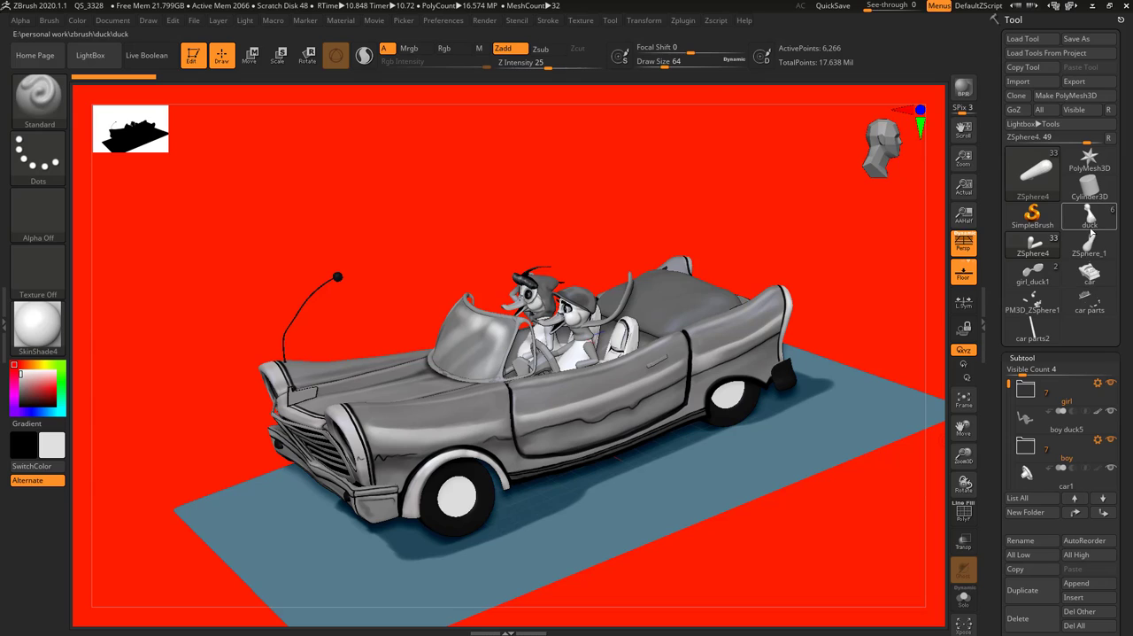
View the Cylinder3D, PM3D_ZSphere1 and car parts tools one after another, and return to the ZSphere4 car scene
mouse_move(1083, 204)
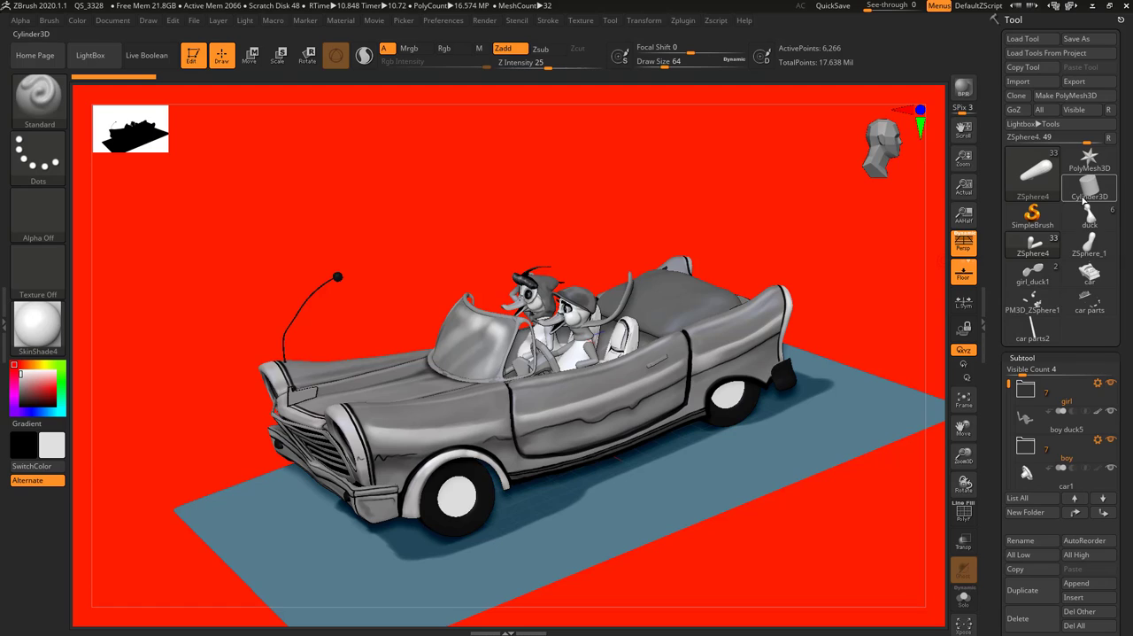
click(1086, 195)
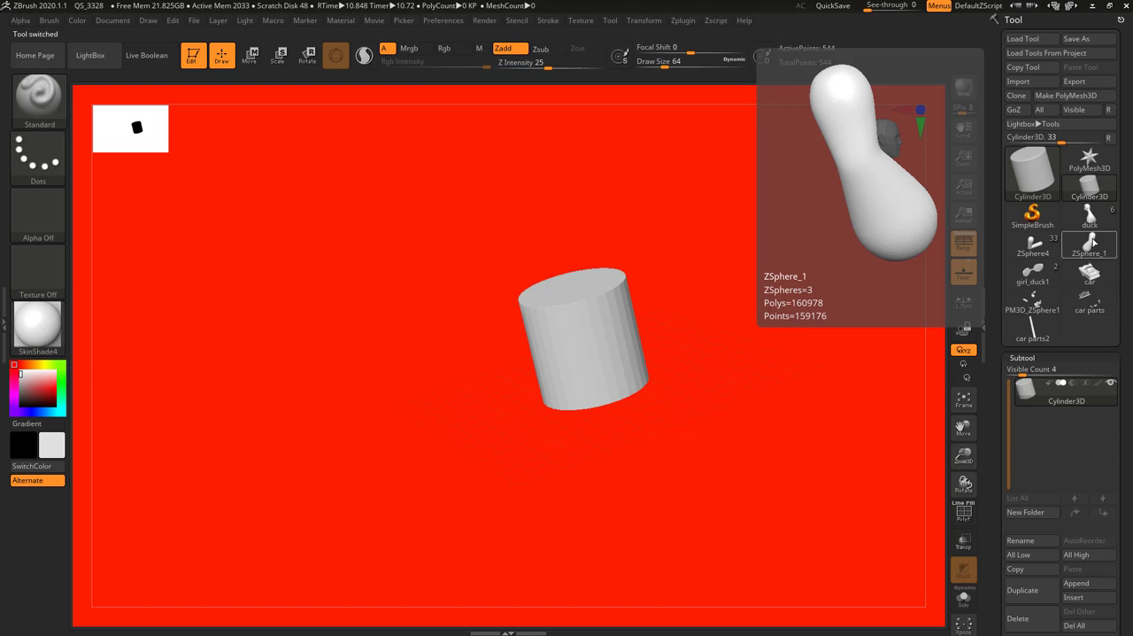
click(1033, 303)
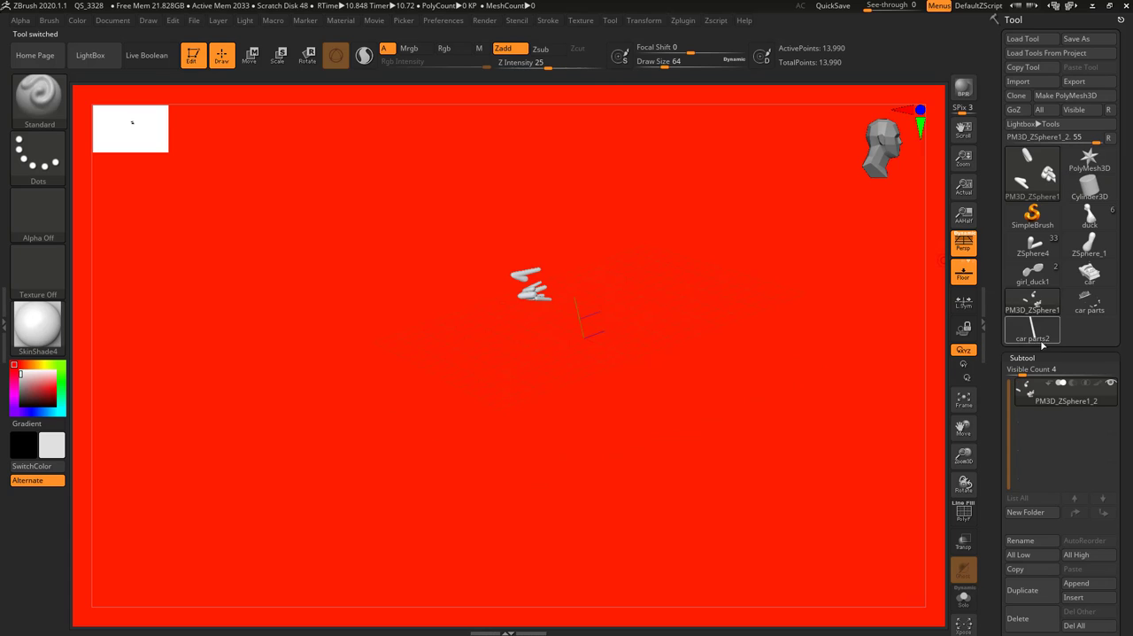
click(1089, 301)
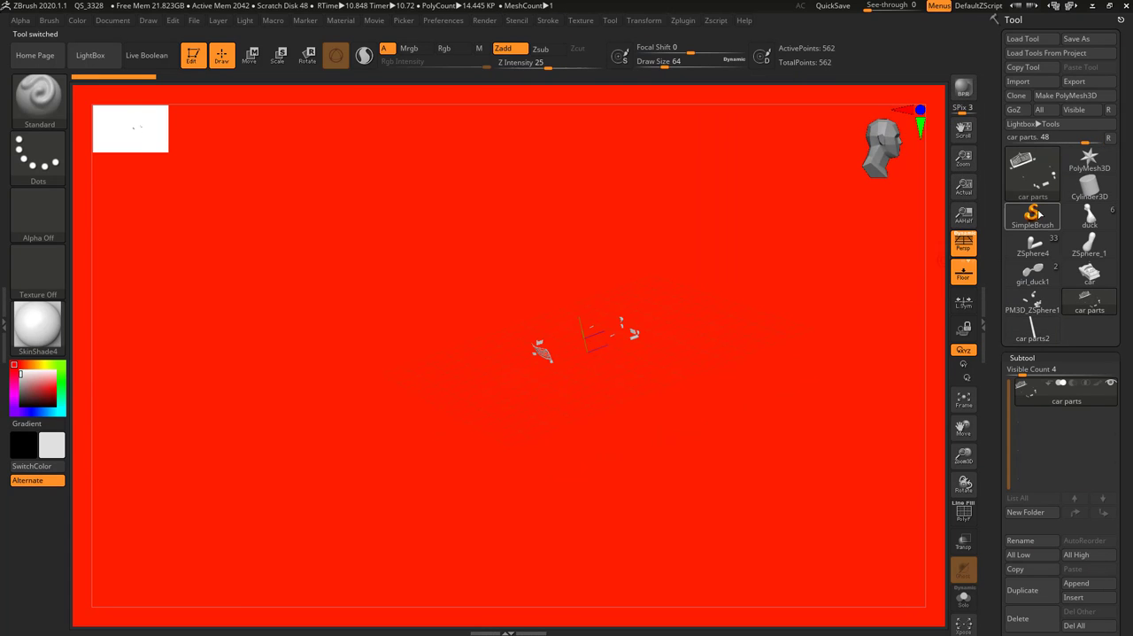
click(1032, 245)
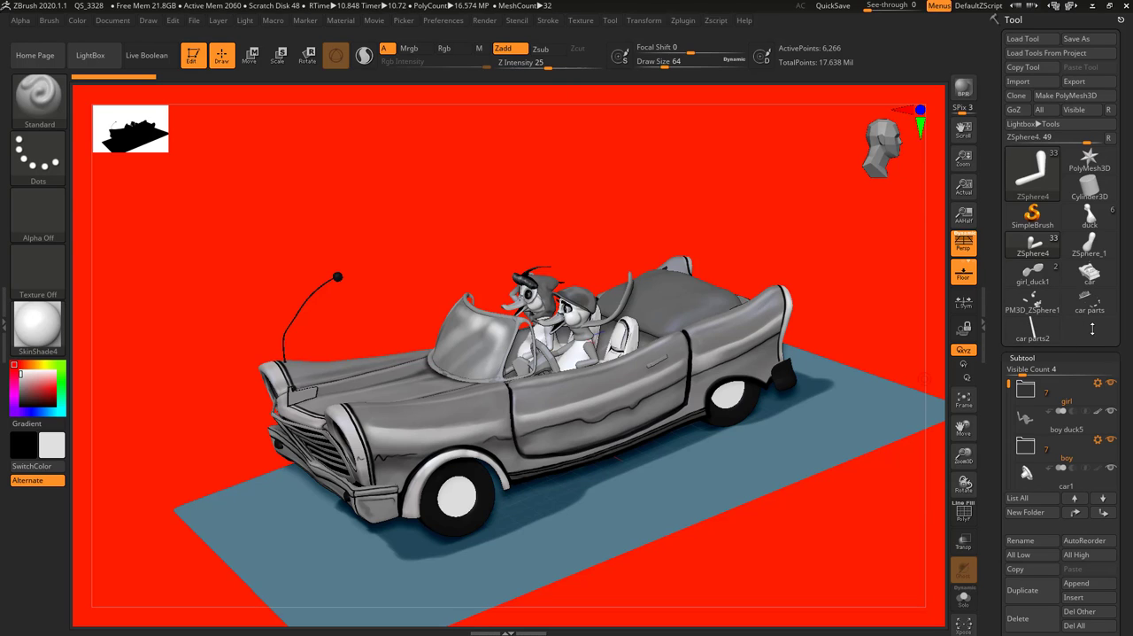
mouse_move(1032, 332)
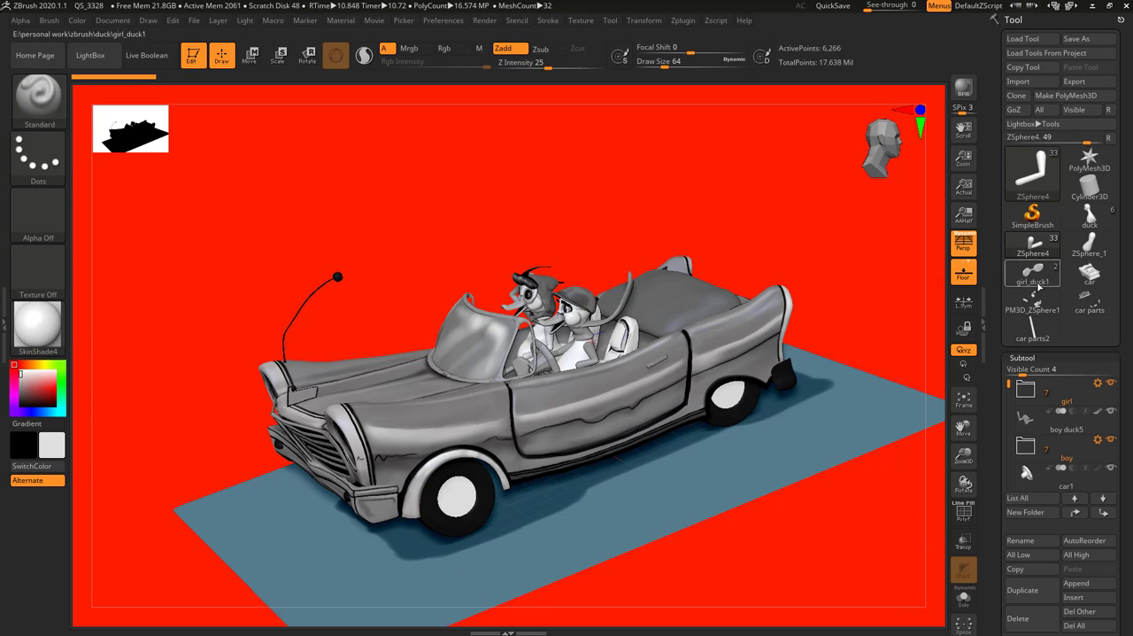
mouse_move(1021, 181)
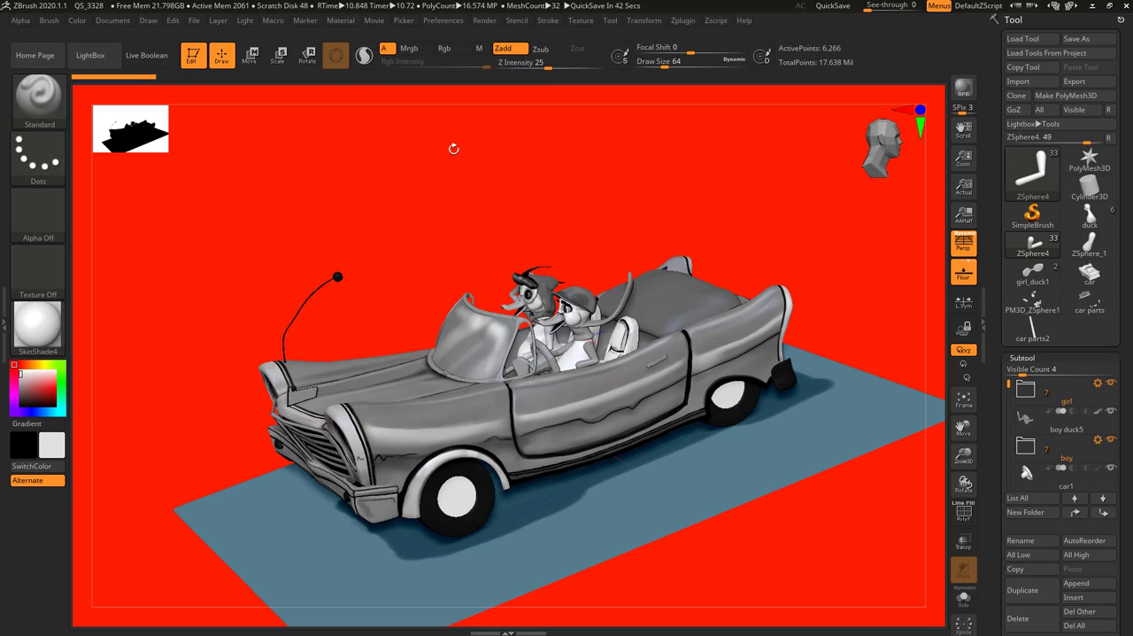
Examine the car with the two ducks from the front, the side and above
drag(485, 175, 517, 174)
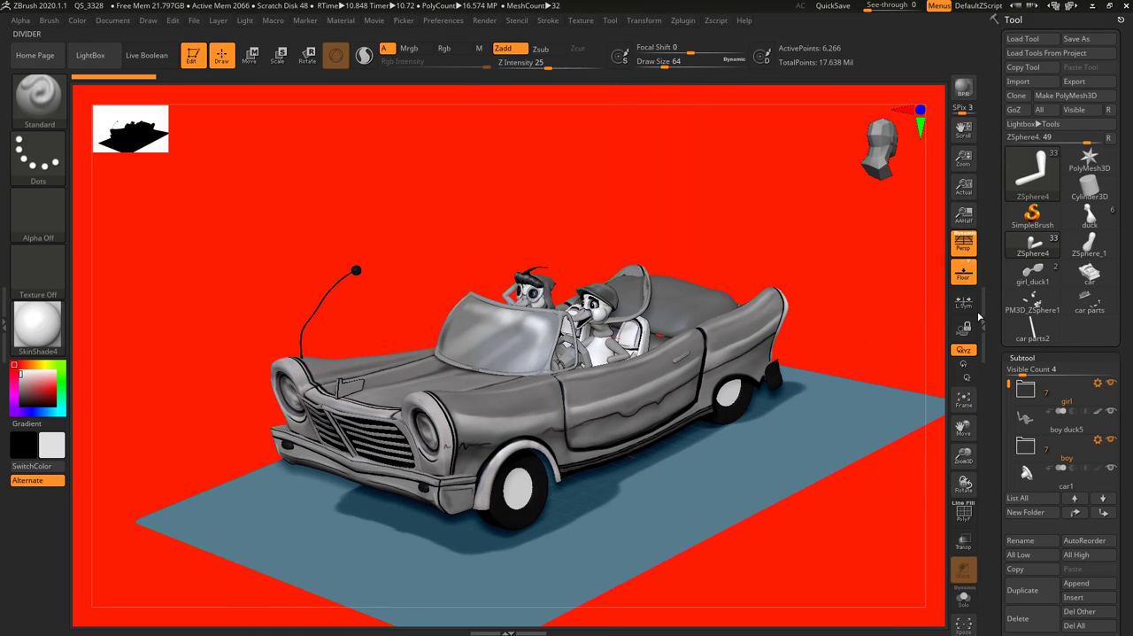
drag(831, 229, 802, 330)
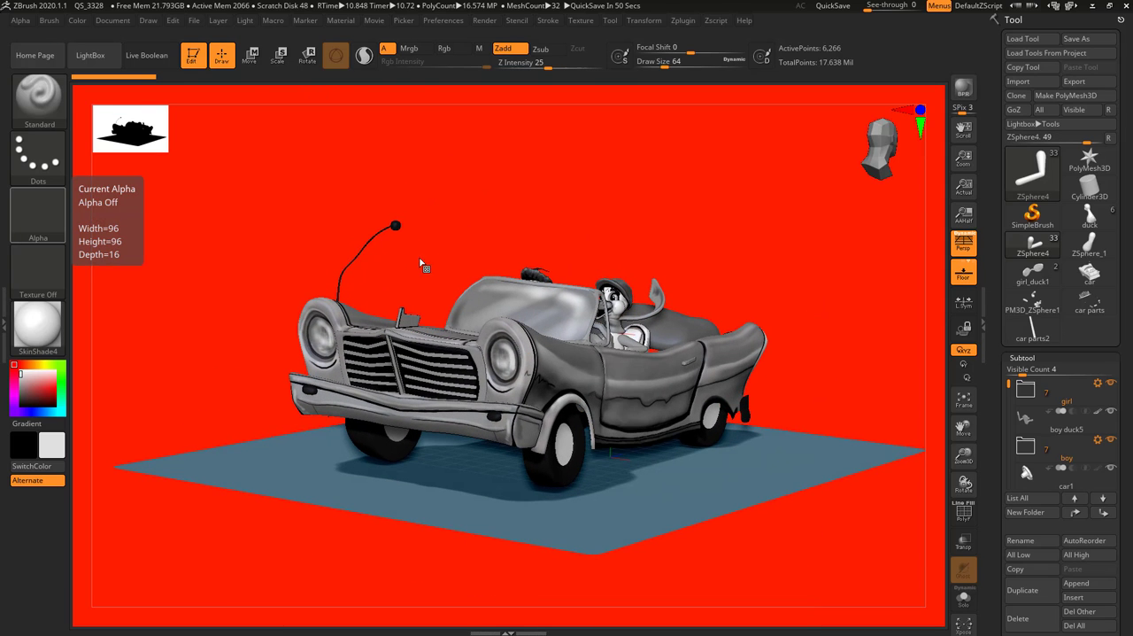
drag(602, 188, 597, 164)
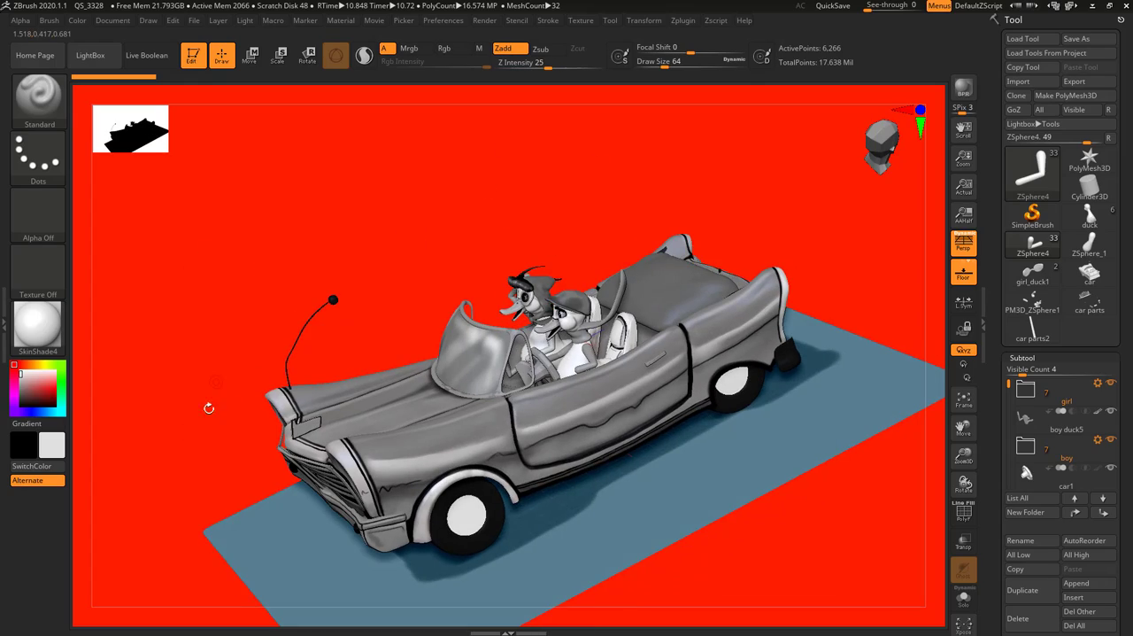
drag(210, 404, 189, 431)
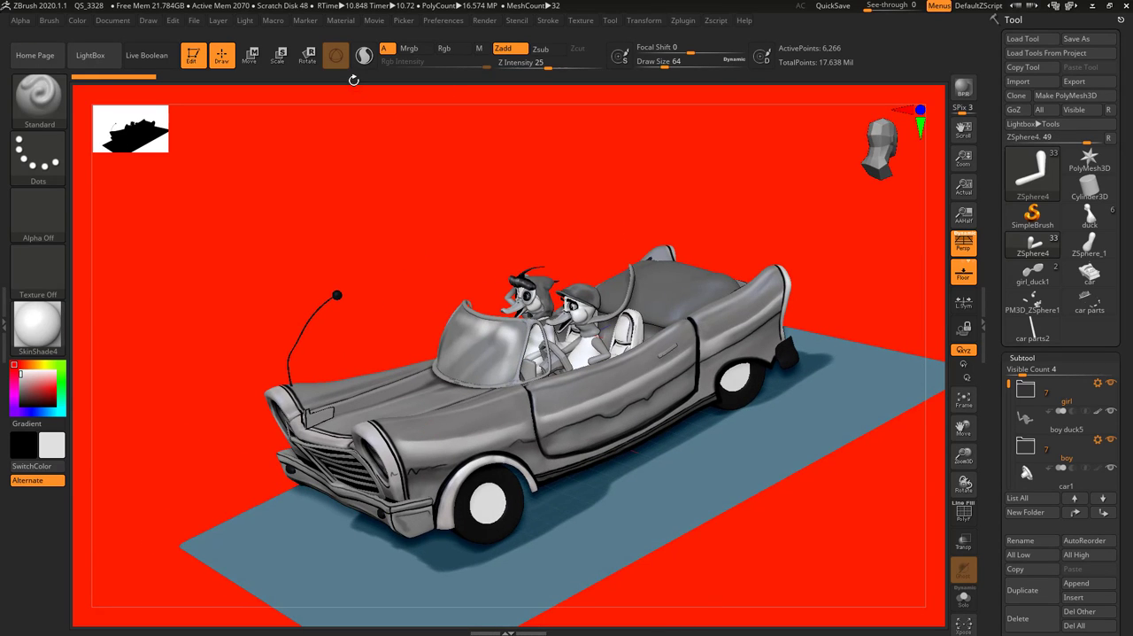
drag(341, 211, 317, 283)
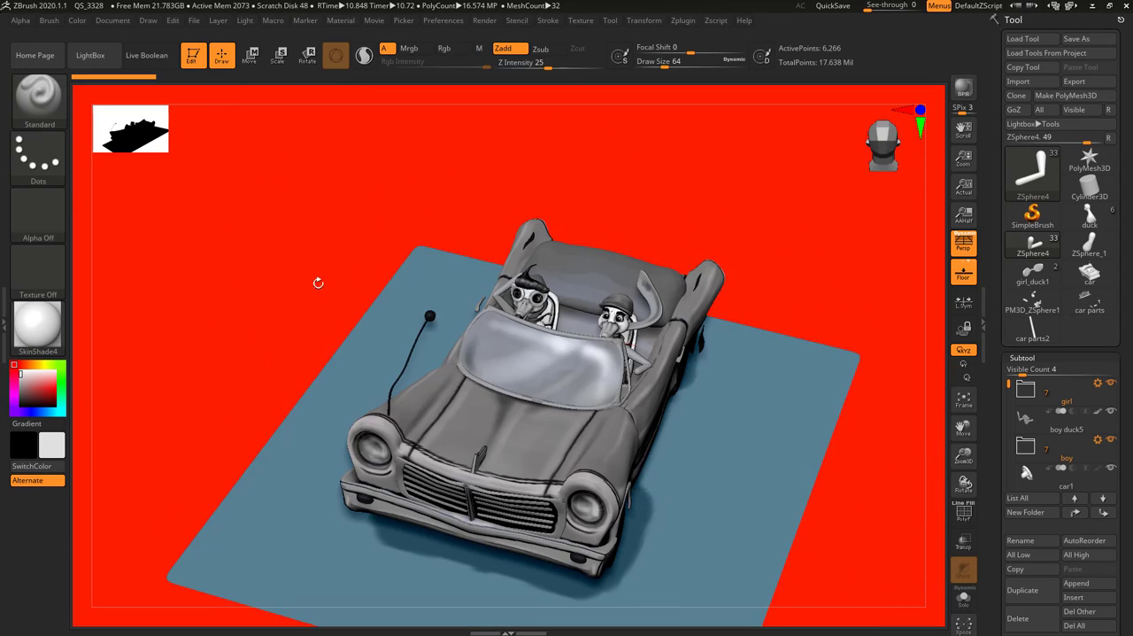
drag(245, 213, 674, 325)
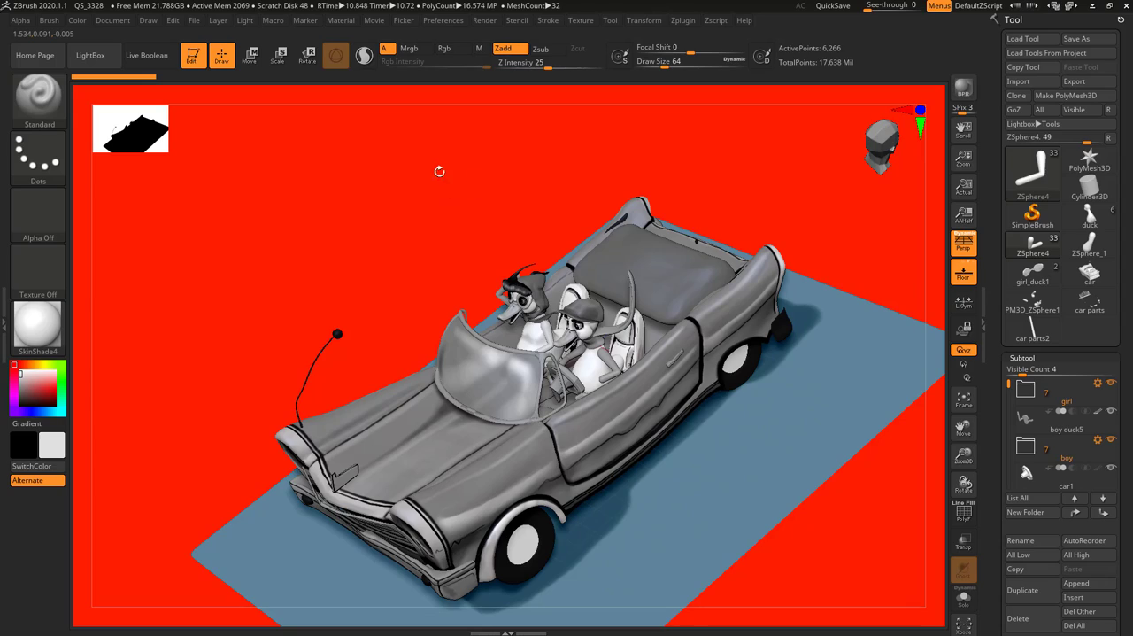
mouse_move(440, 172)
alt+mouse_down()
mouse_move(575, 365)
mouse_move(460, 203)
mouse_move(534, 286)
mouse_move(452, 190)
alt+mouse_up()
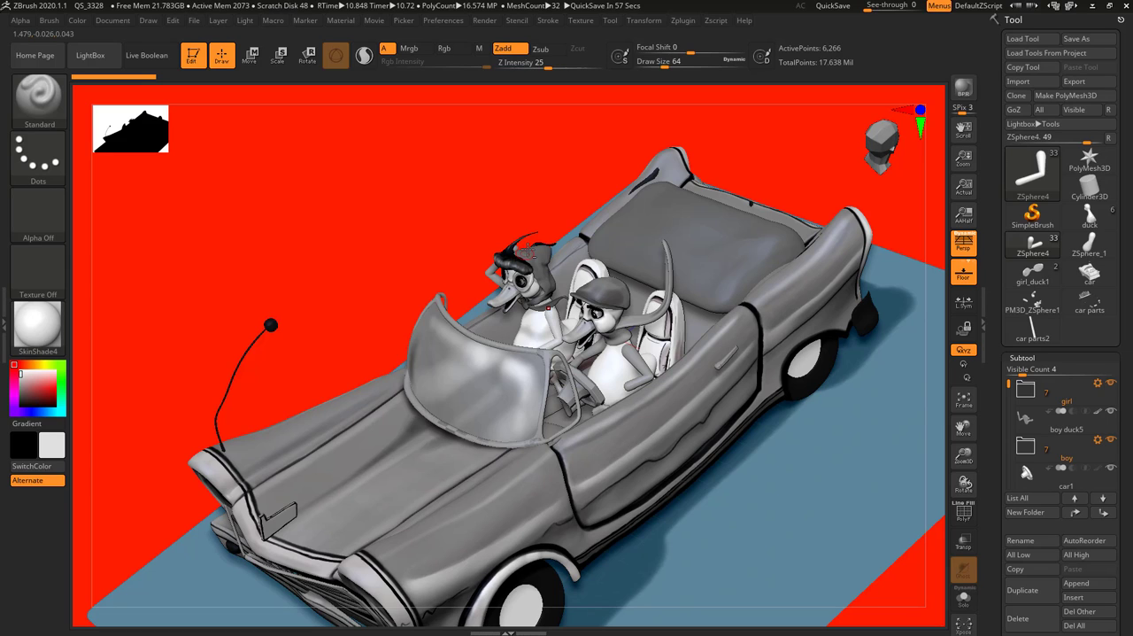
drag(389, 216, 408, 258)
Inspect the car at different distances, from the whole scene to a close-up of a duck's body and arm
key(f)
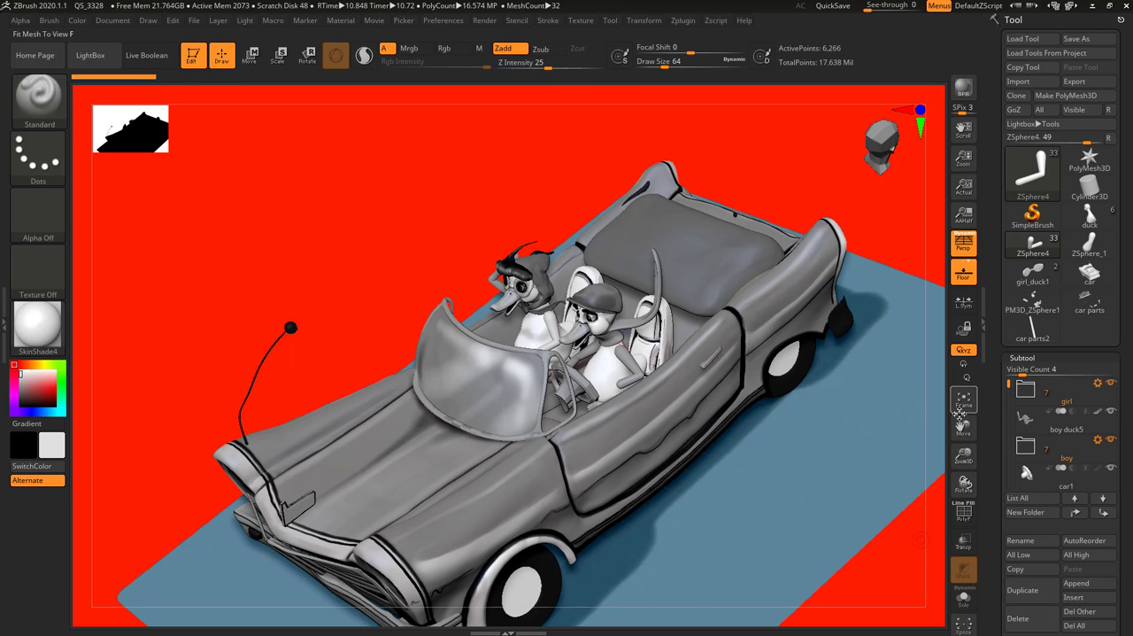
drag(405, 223, 468, 185)
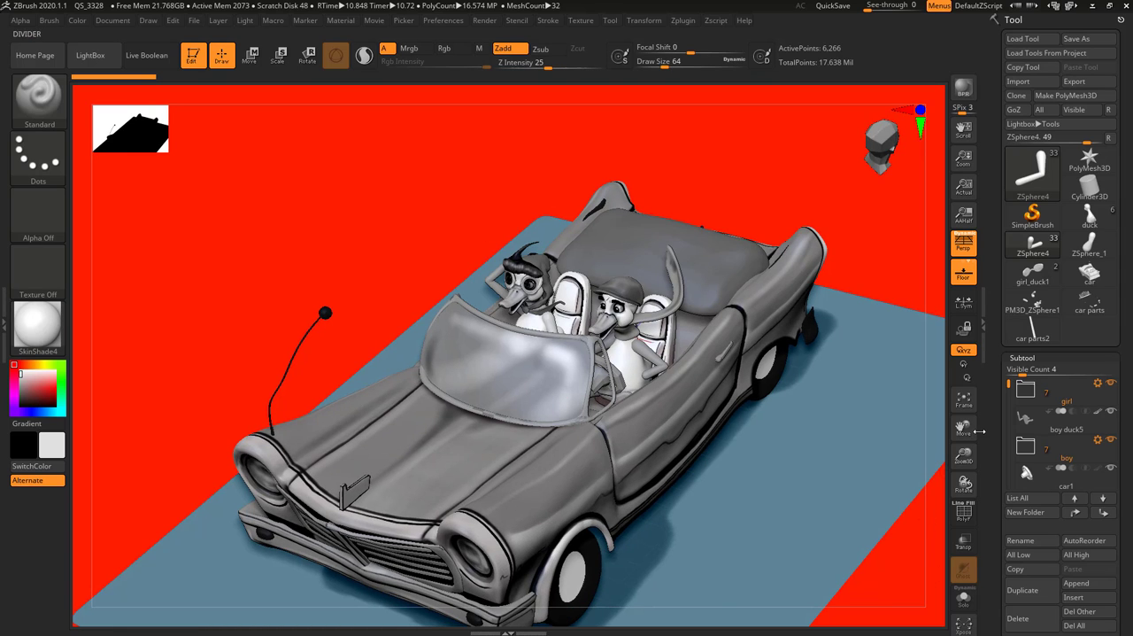
drag(964, 429, 911, 395)
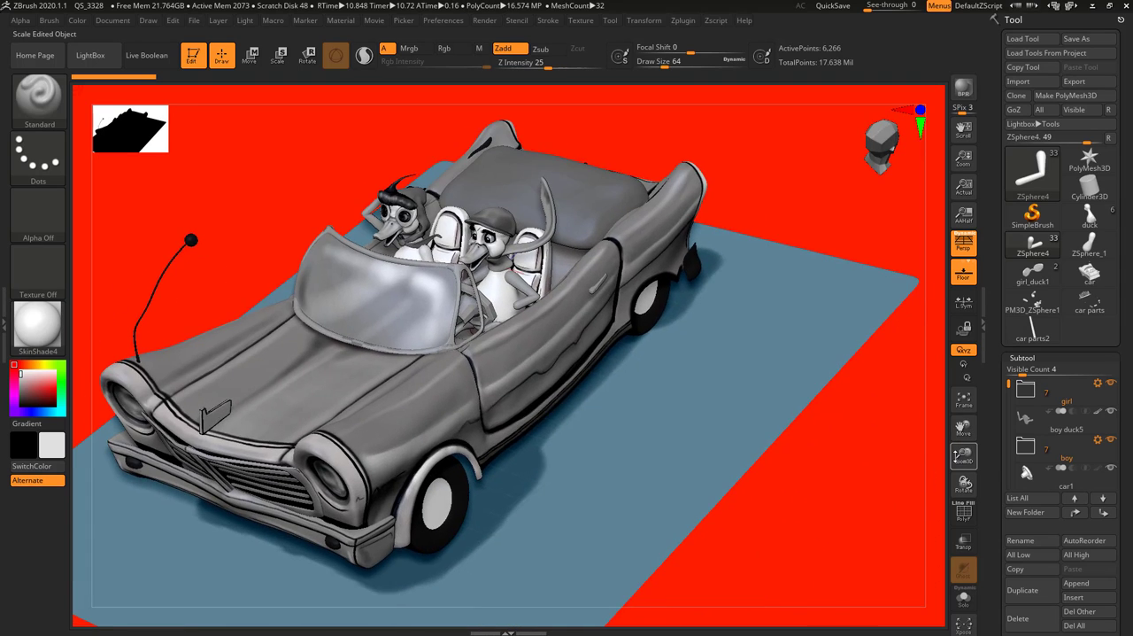
mouse_move(958, 455)
mouse_down()
mouse_move(951, 416)
mouse_move(962, 474)
mouse_up()
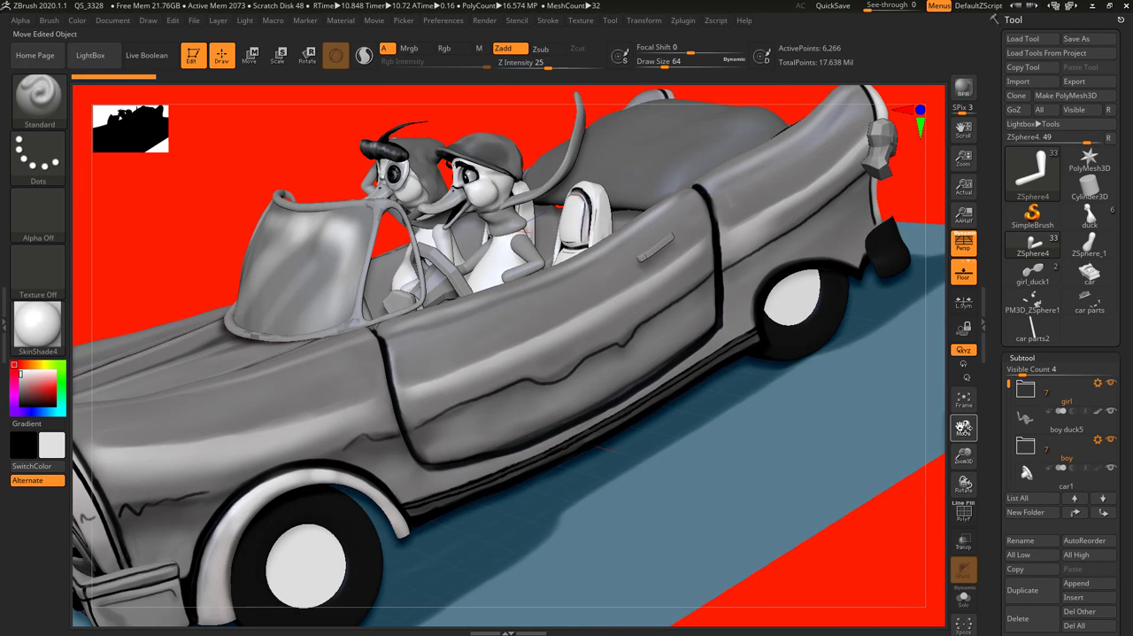
mouse_move(963, 428)
mouse_down()
mouse_move(741, 456)
mouse_move(964, 429)
mouse_up()
drag(913, 538, 660, 472)
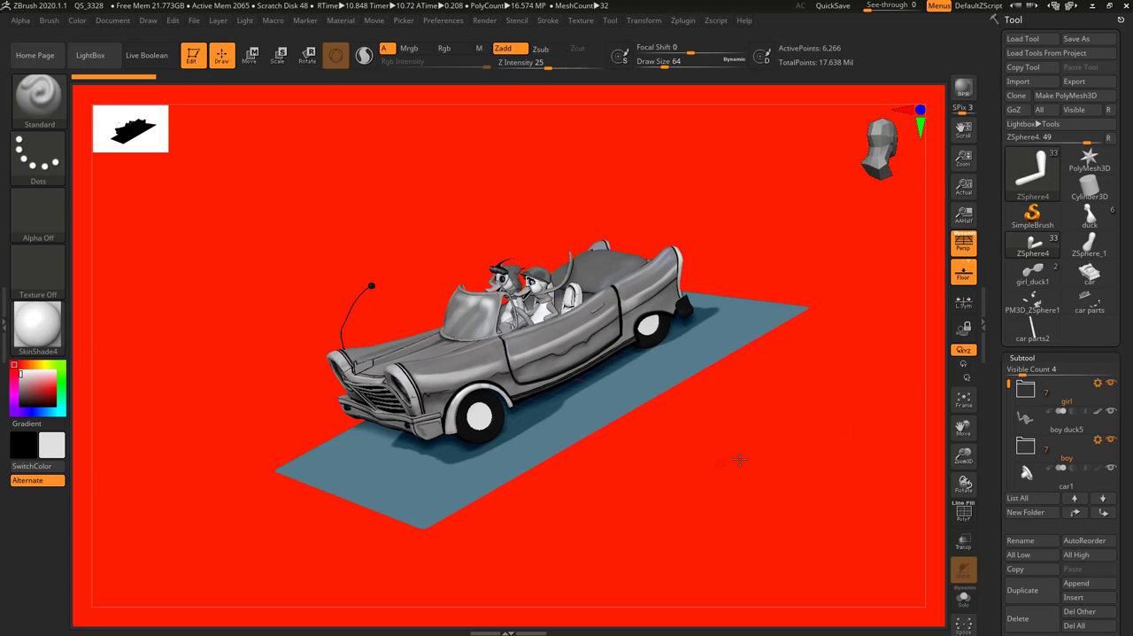
drag(739, 459, 214, 194)
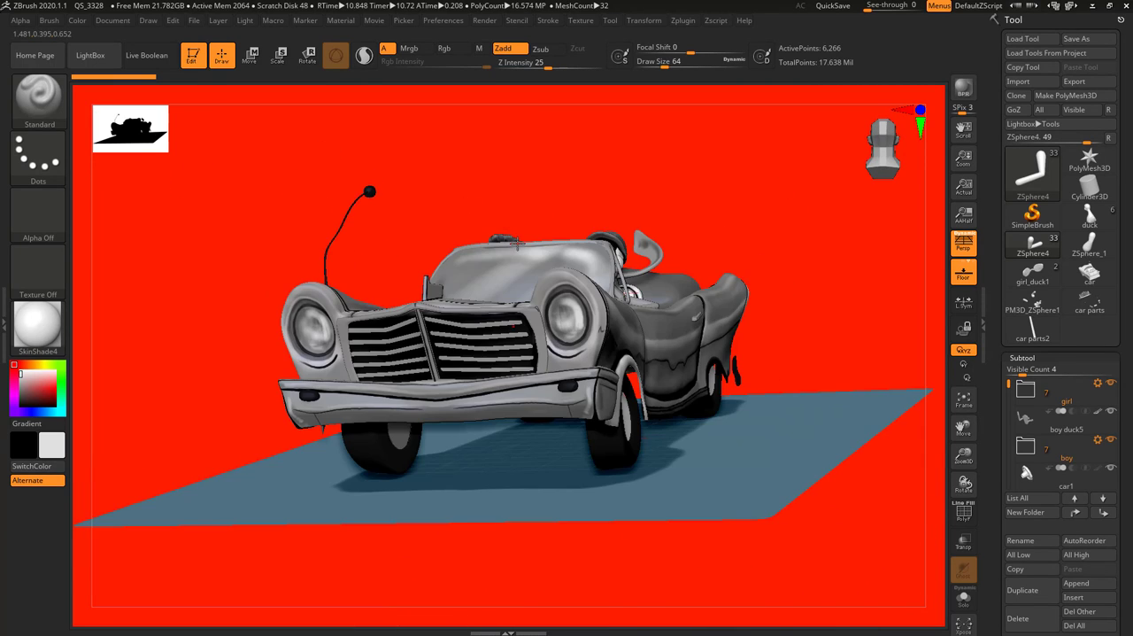
drag(797, 141, 699, 301)
mouse_move(830, 197)
alt+mouse_down()
mouse_move(451, 123)
mouse_move(307, 58)
alt+mouse_up()
alt+drag(516, 349, 364, 193)
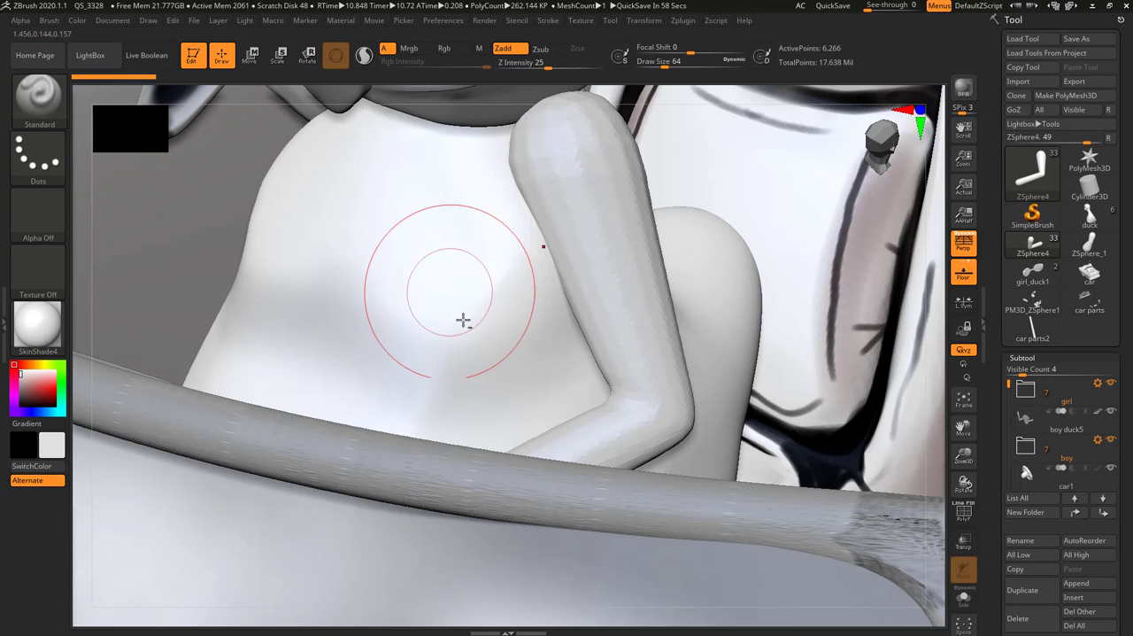
ctrl+right_drag(482, 359, 326, 101)
mouse_move(529, 289)
right_down()
mouse_move(521, 372)
mouse_move(561, 403)
mouse_move(555, 307)
mouse_move(532, 295)
right_up()
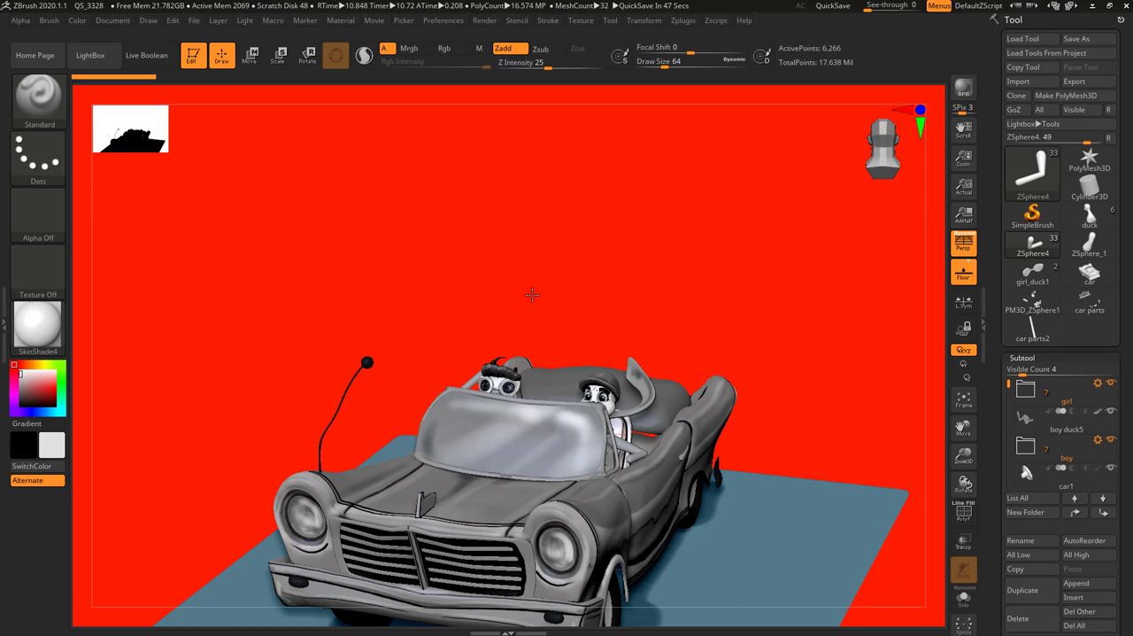
Open the sample project DemoHeadFemale.ZPR from LightBox's projects without saving changes to the current car project
click(92, 55)
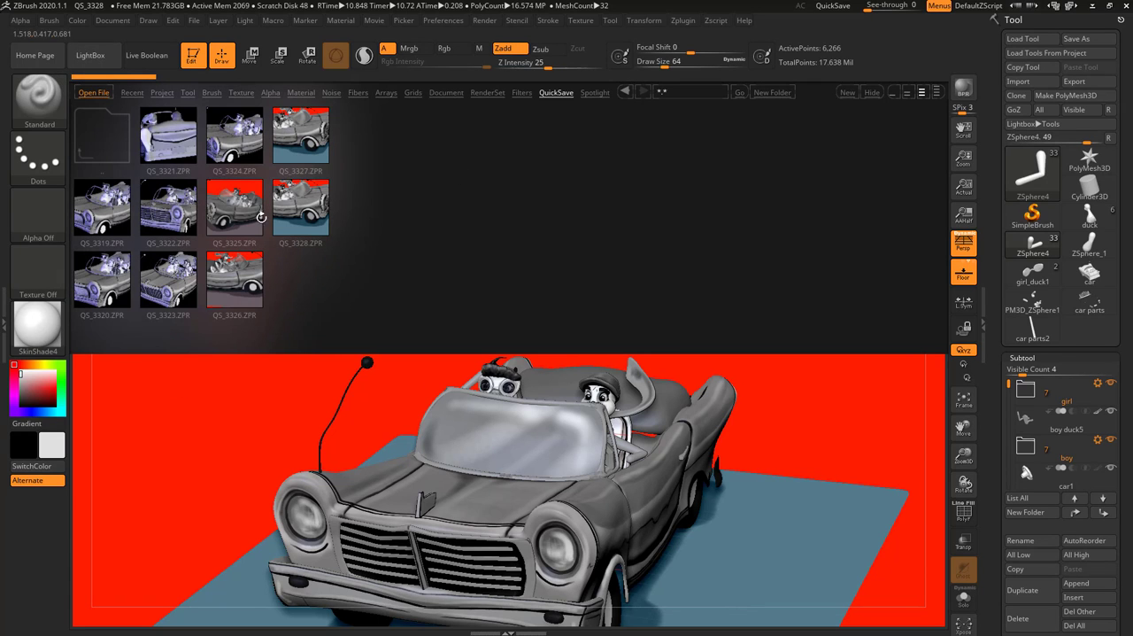
click(89, 56)
click(98, 56)
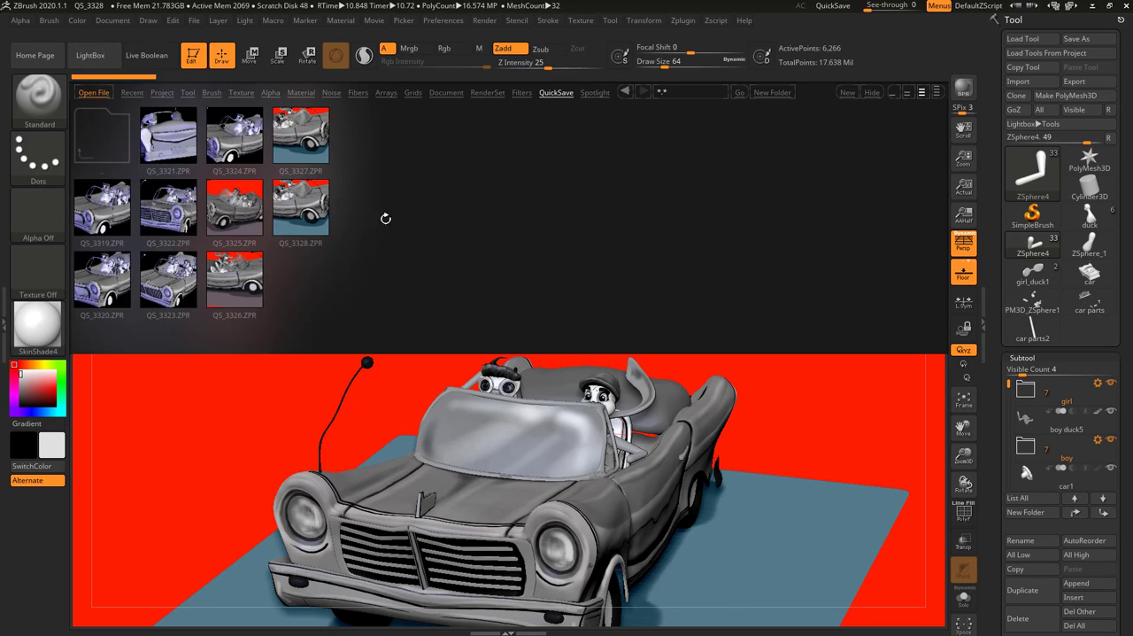
click(163, 92)
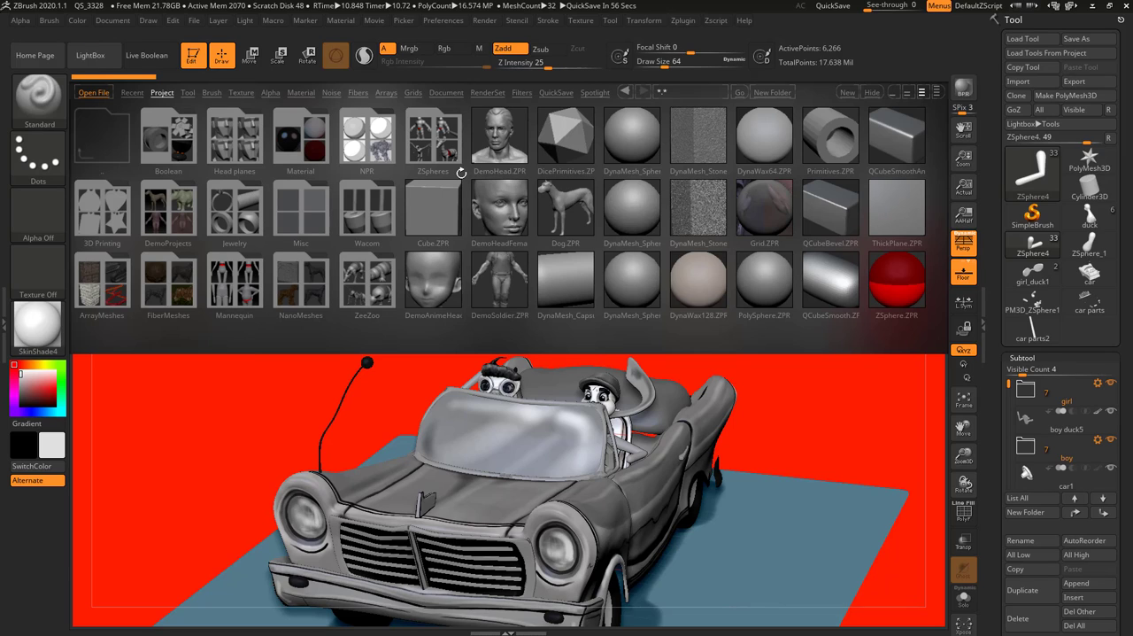
click(717, 196)
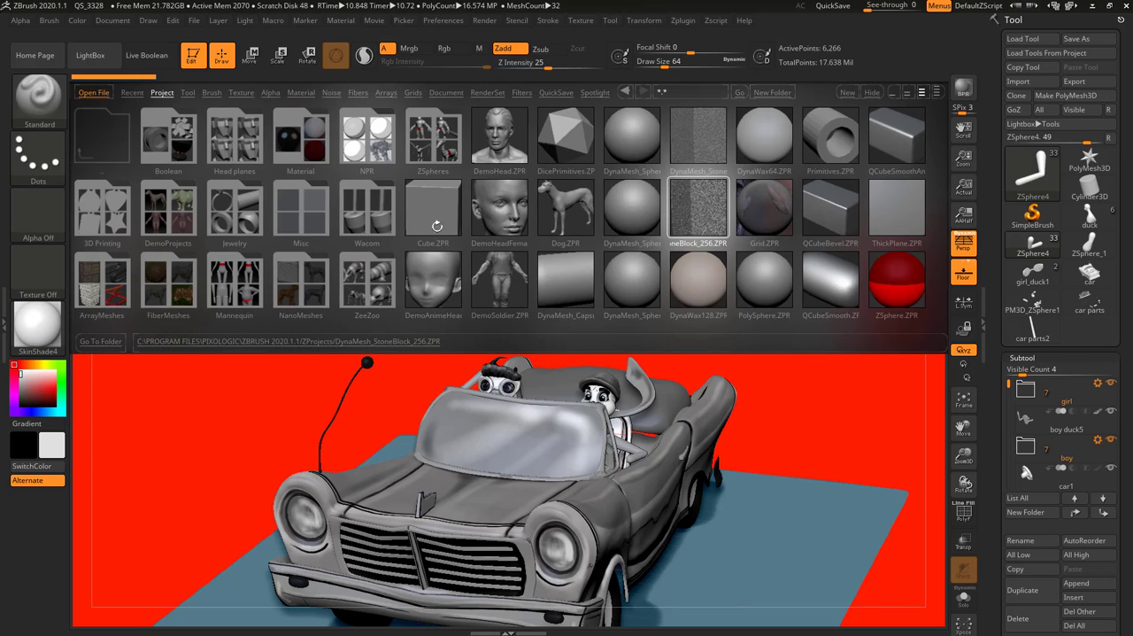
double_click(496, 211)
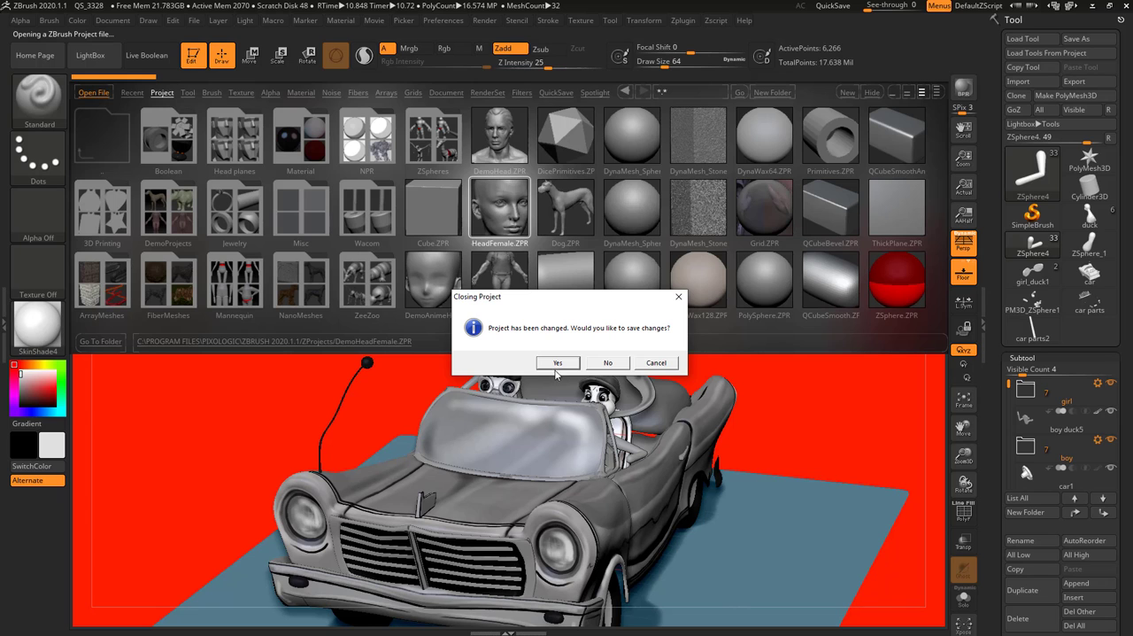
click(602, 364)
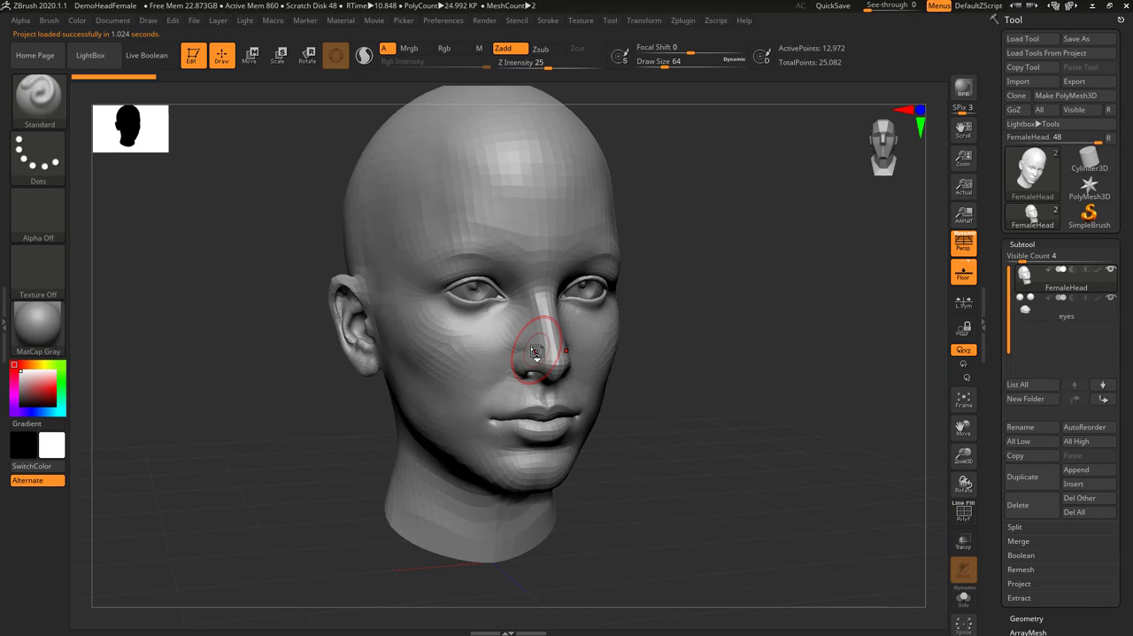
Sculpt raised Standard brush strokes along the brows and over the cheeks of the female head
drag(779, 283, 788, 371)
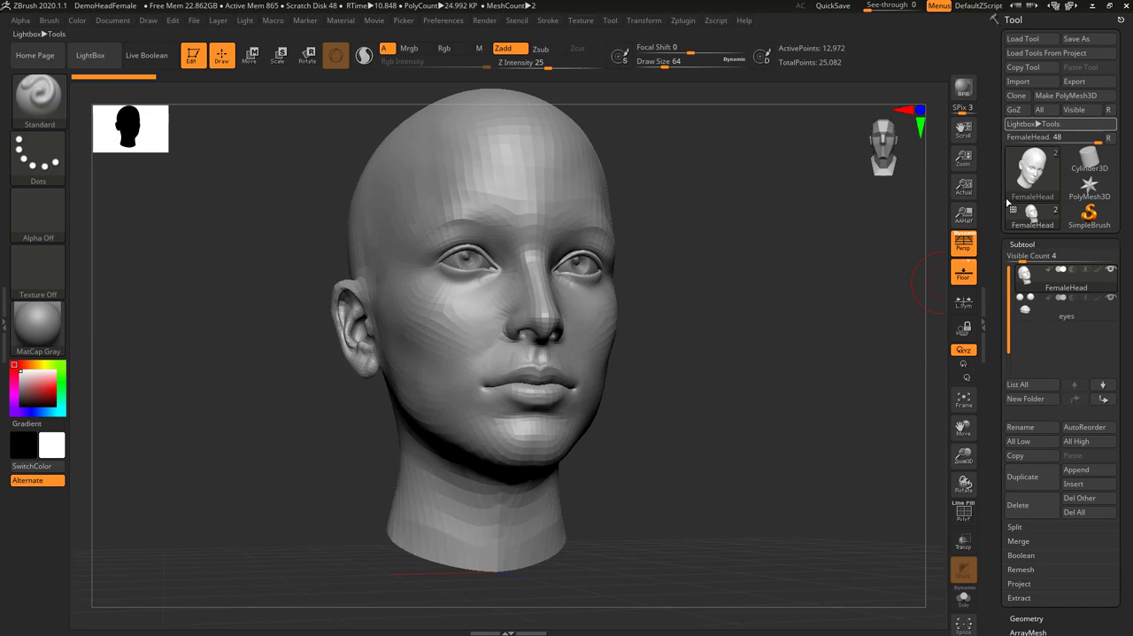
drag(731, 381, 718, 385)
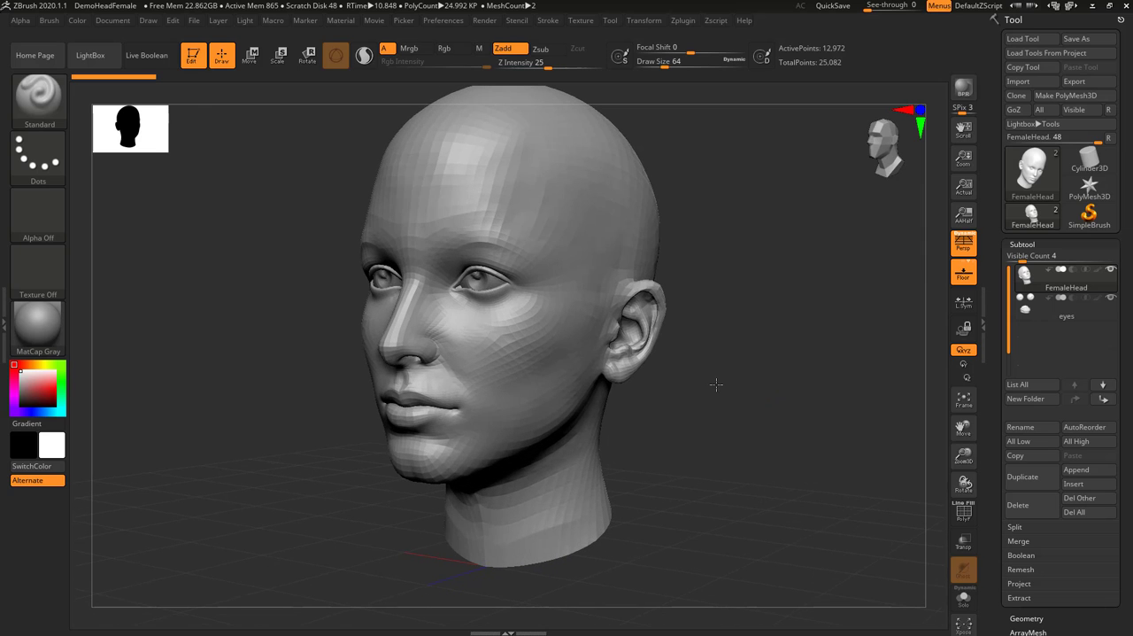
drag(794, 504, 801, 456)
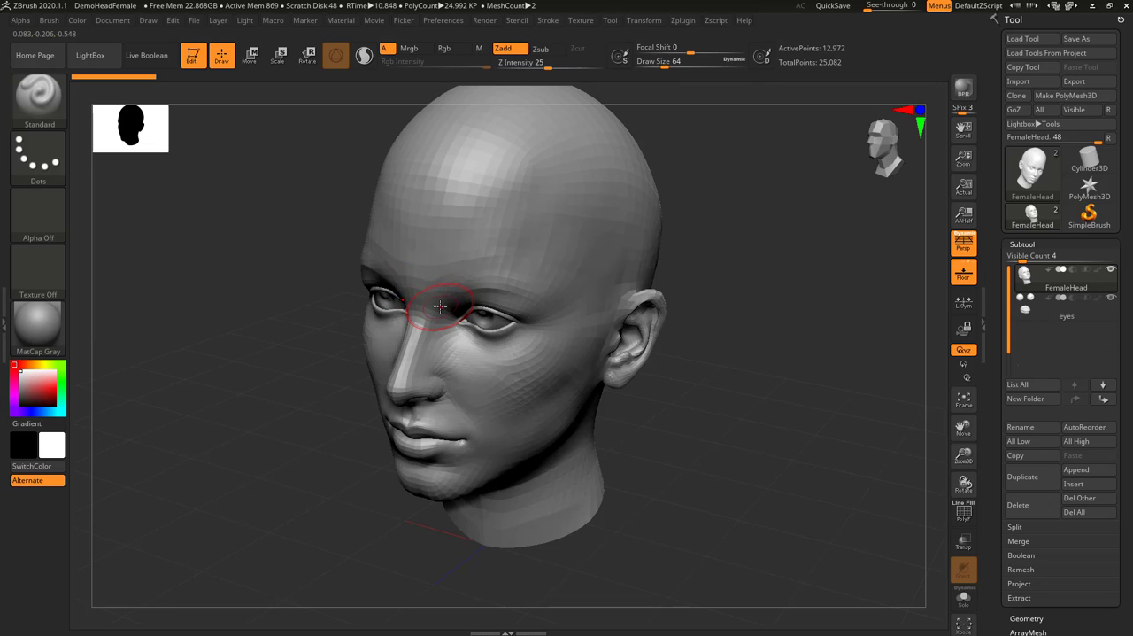
mouse_move(452, 285)
mouse_down()
mouse_move(469, 270)
mouse_move(556, 329)
mouse_move(503, 370)
mouse_move(465, 365)
mouse_move(463, 390)
mouse_move(509, 460)
mouse_up()
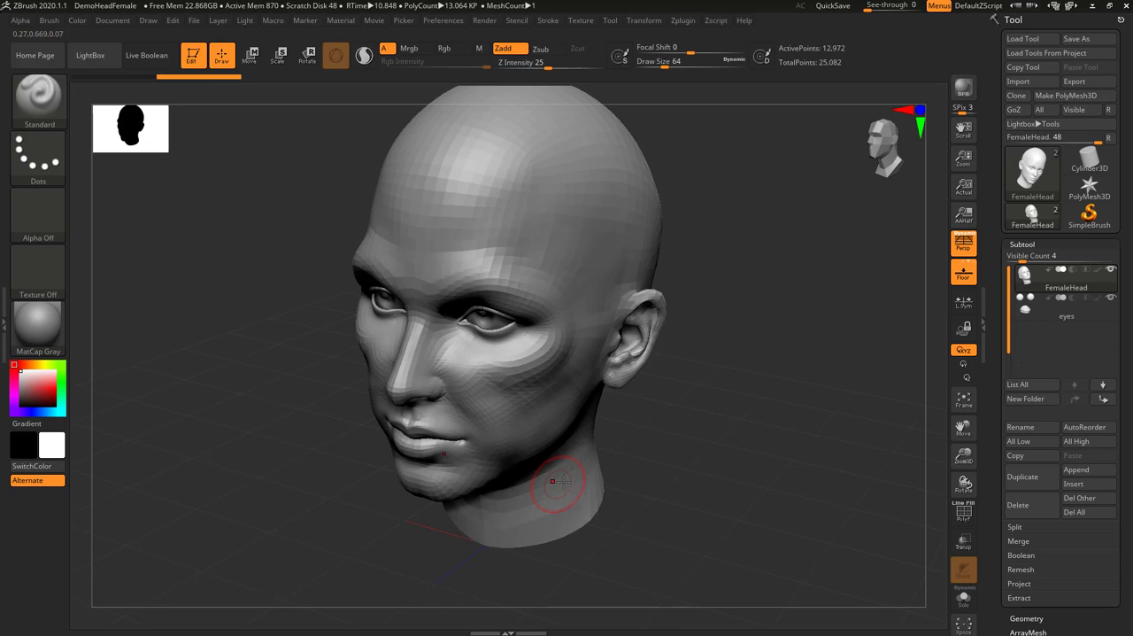
drag(812, 324, 830, 358)
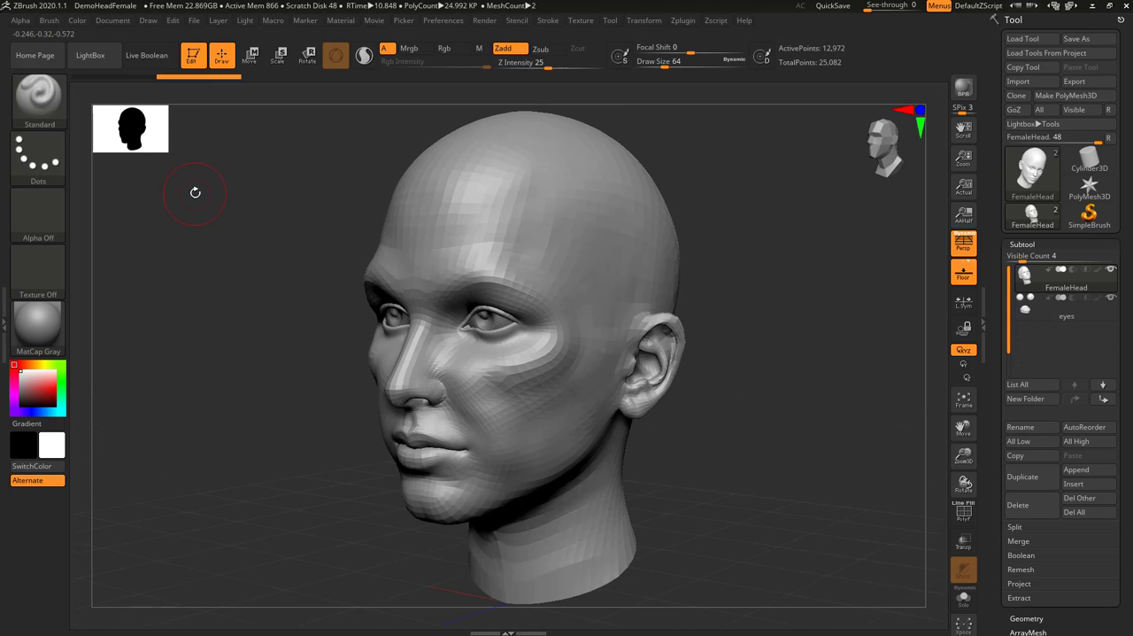
Review the list of sculpting brushes, and examine the head from the side, from above and straight from the front
click(42, 96)
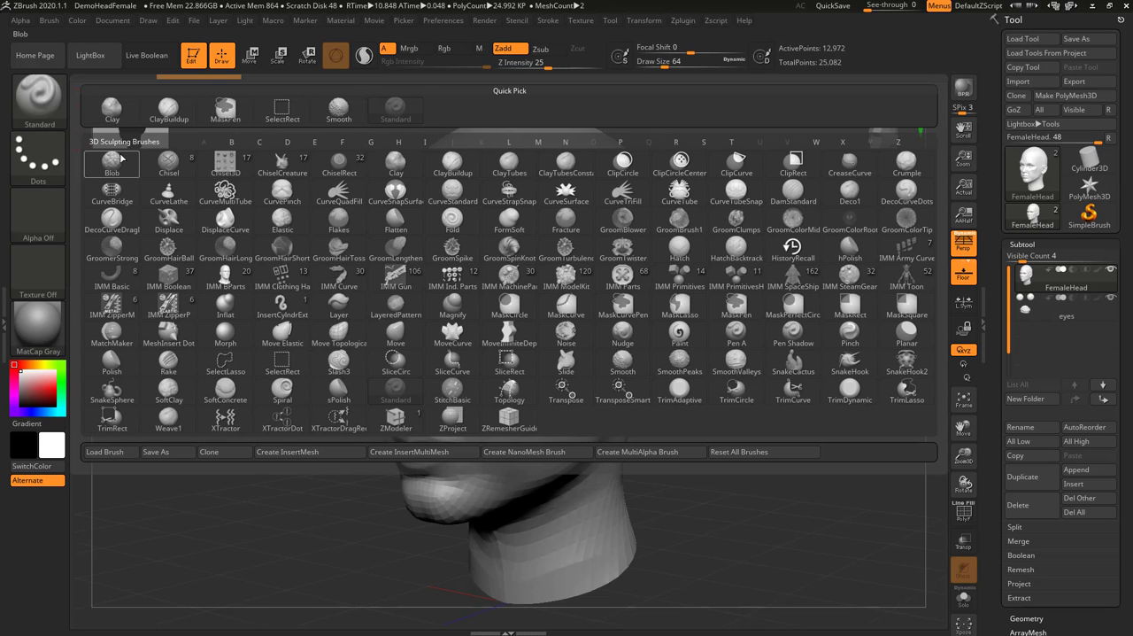
click(40, 97)
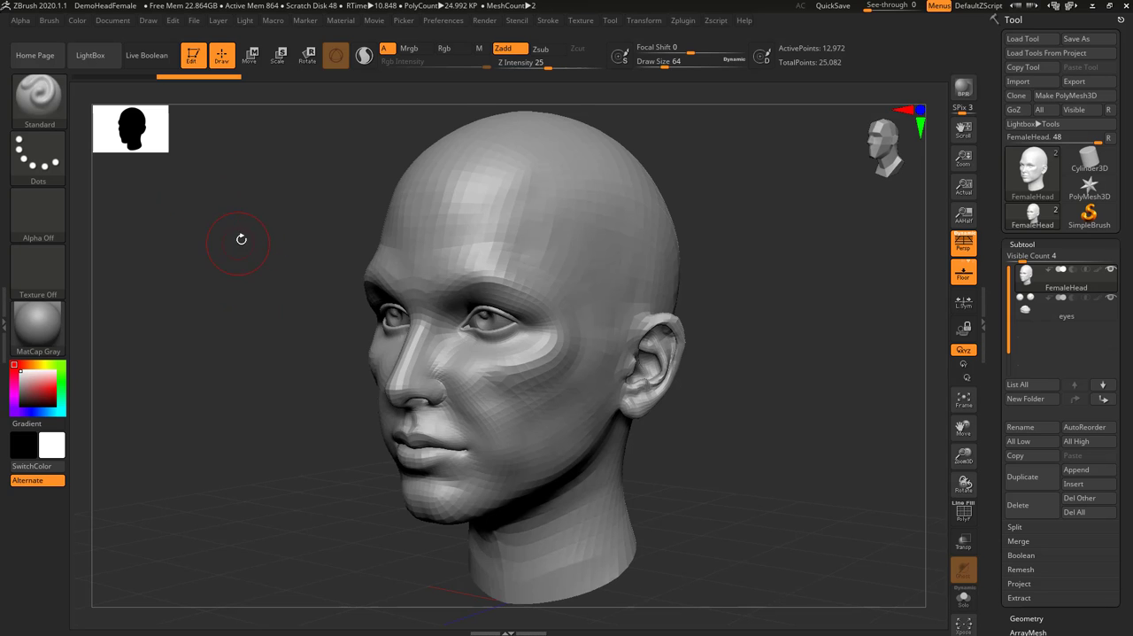
drag(241, 240, 221, 212)
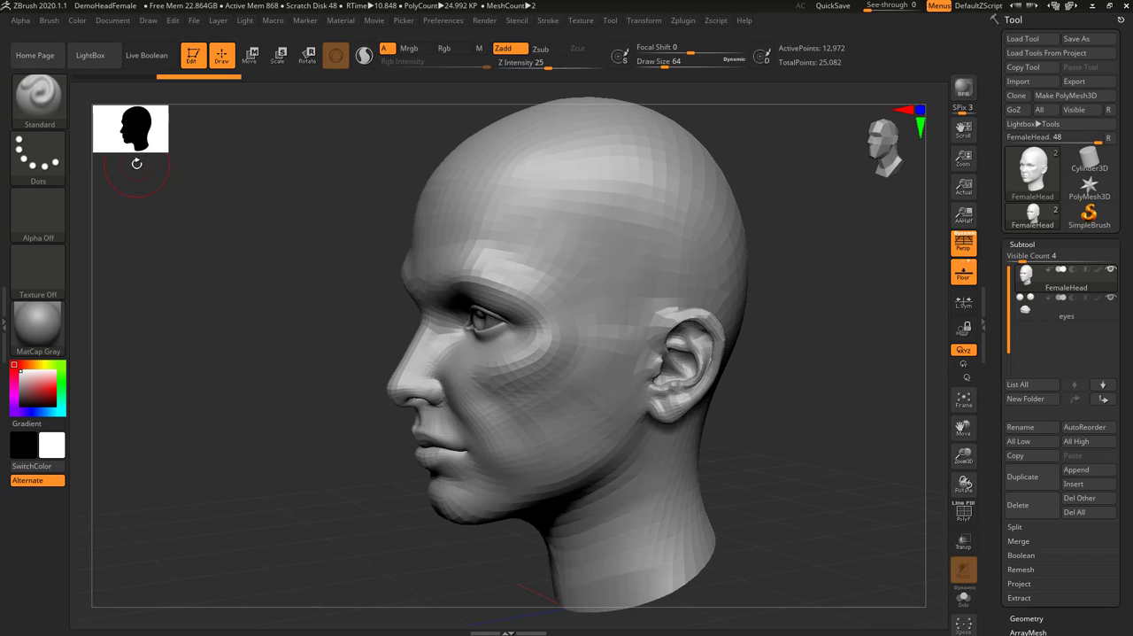
drag(274, 413, 342, 423)
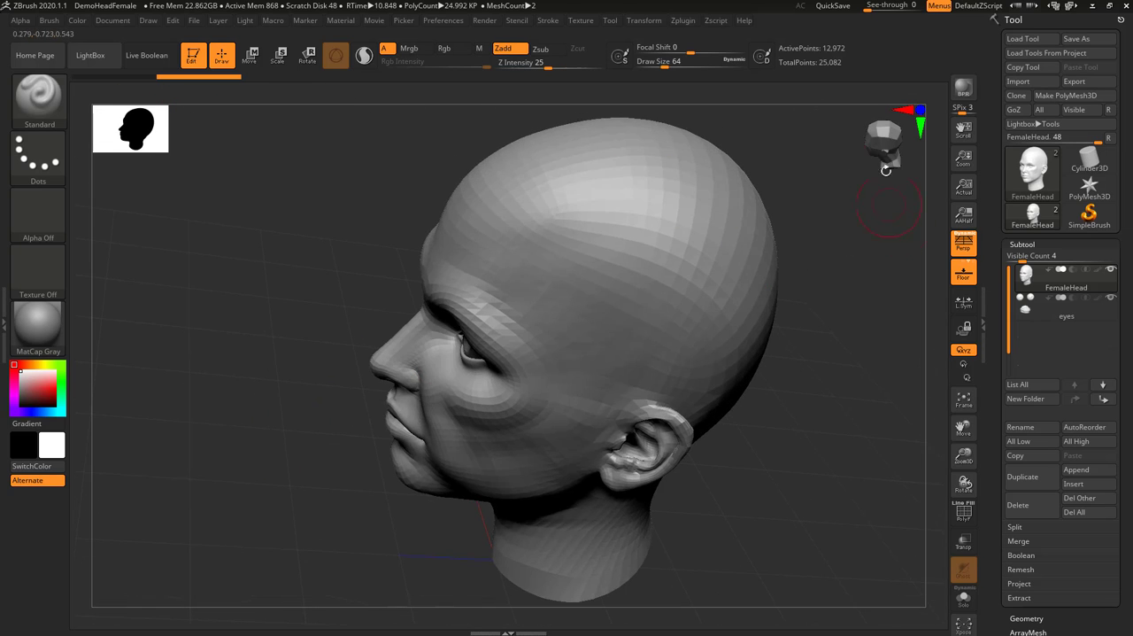
drag(881, 143, 904, 131)
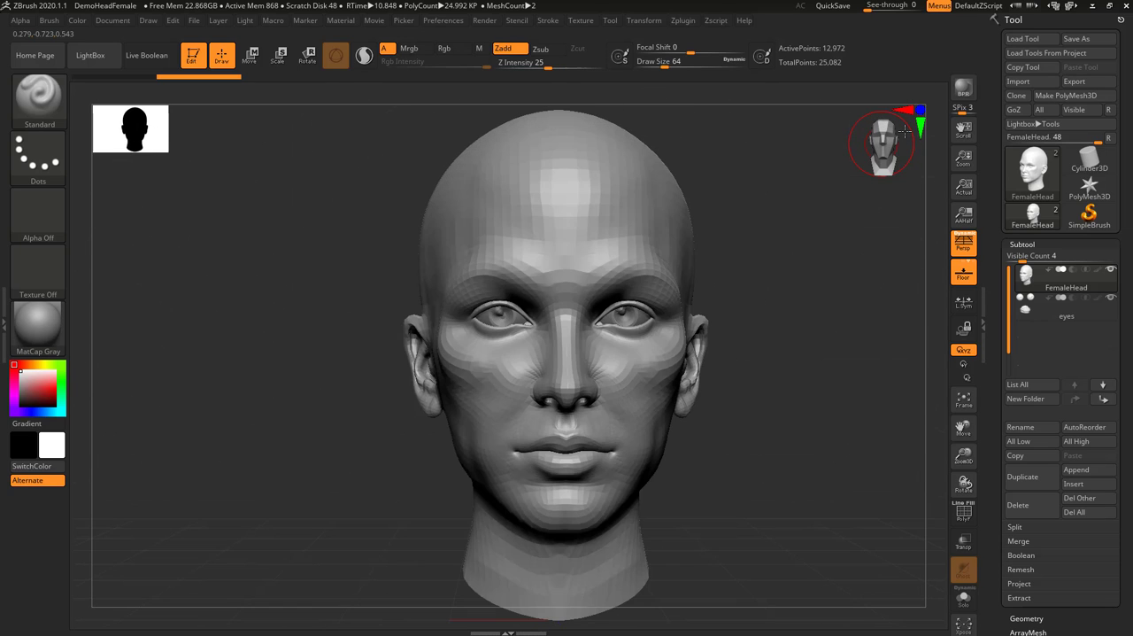
drag(827, 241, 822, 216)
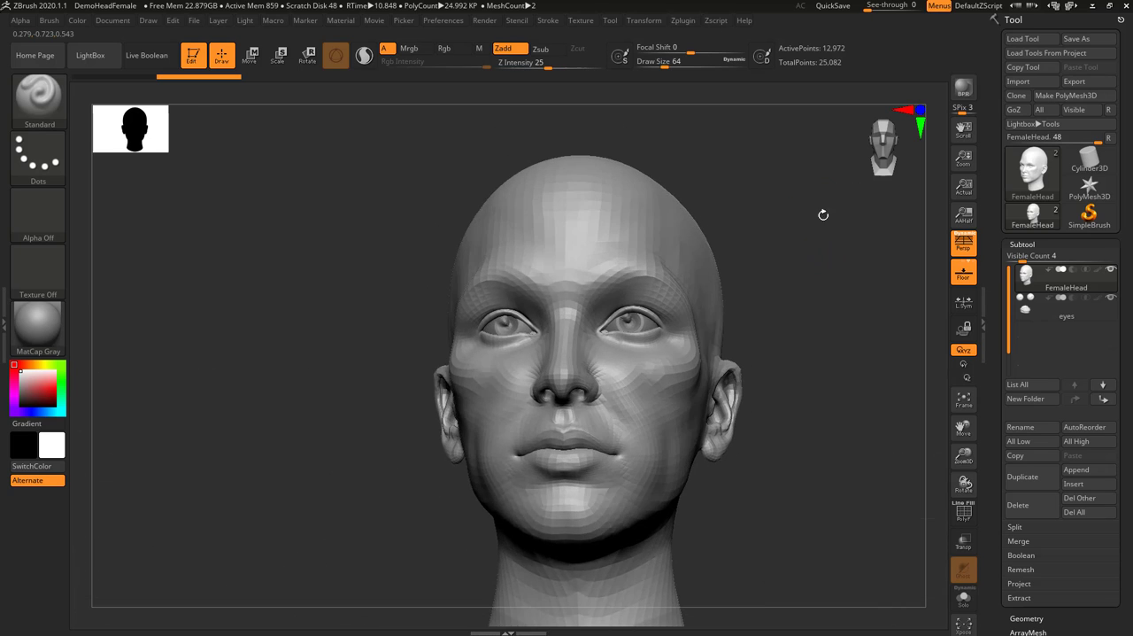
drag(784, 273, 758, 284)
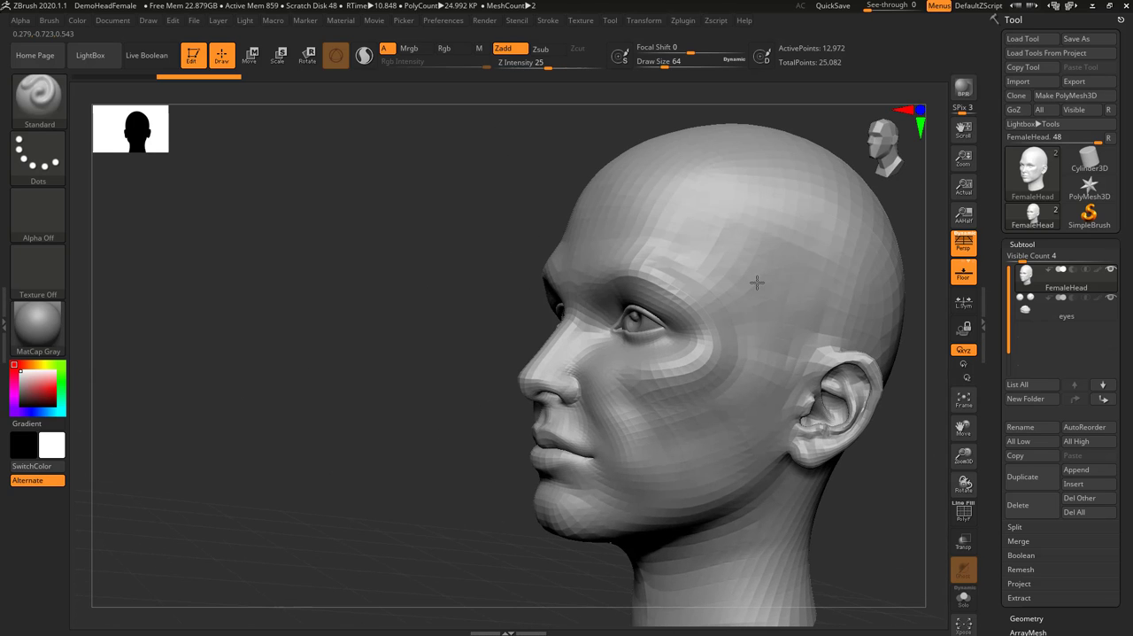
click(877, 147)
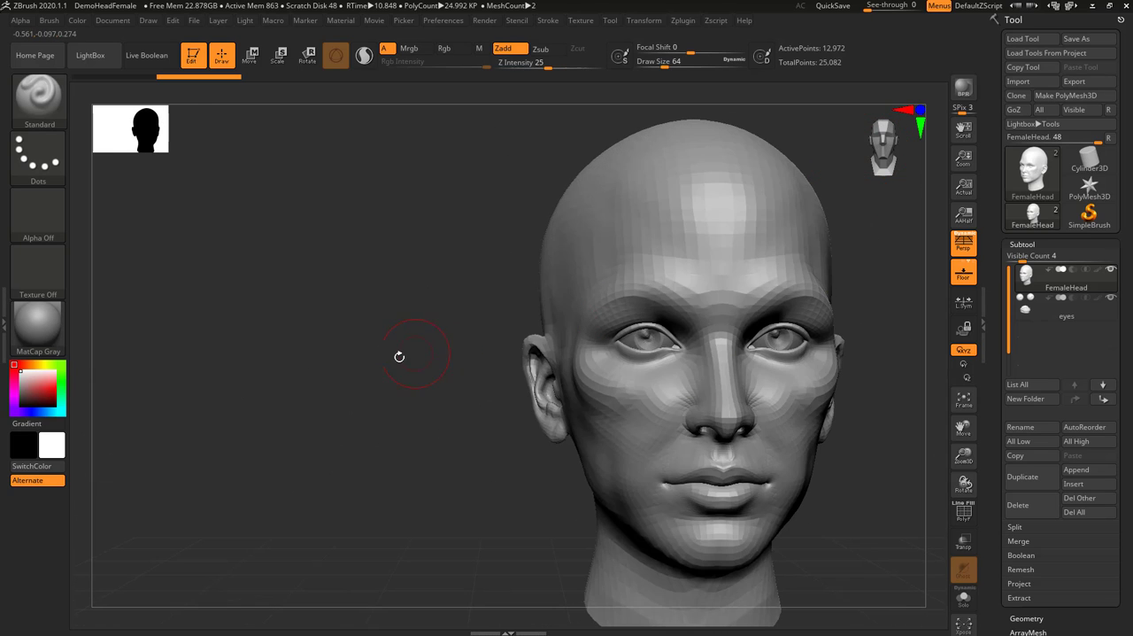
alt+drag(428, 355, 263, 326)
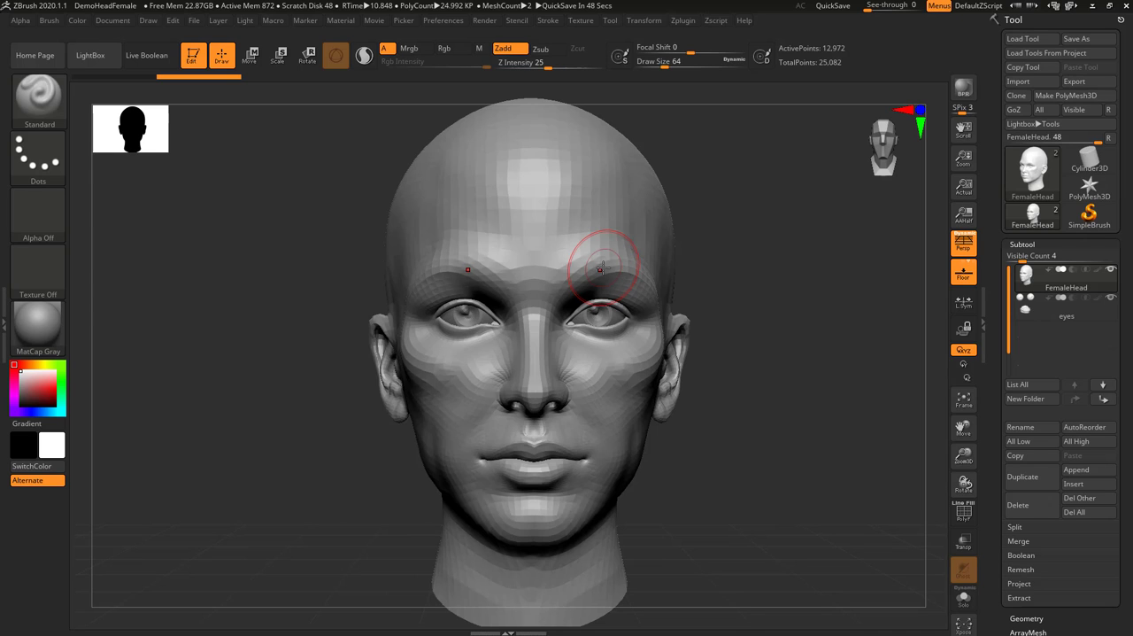
Try building up a raised shape on the forehead with the Standard brush, and undo all sculpting strokes on the head
click(38, 96)
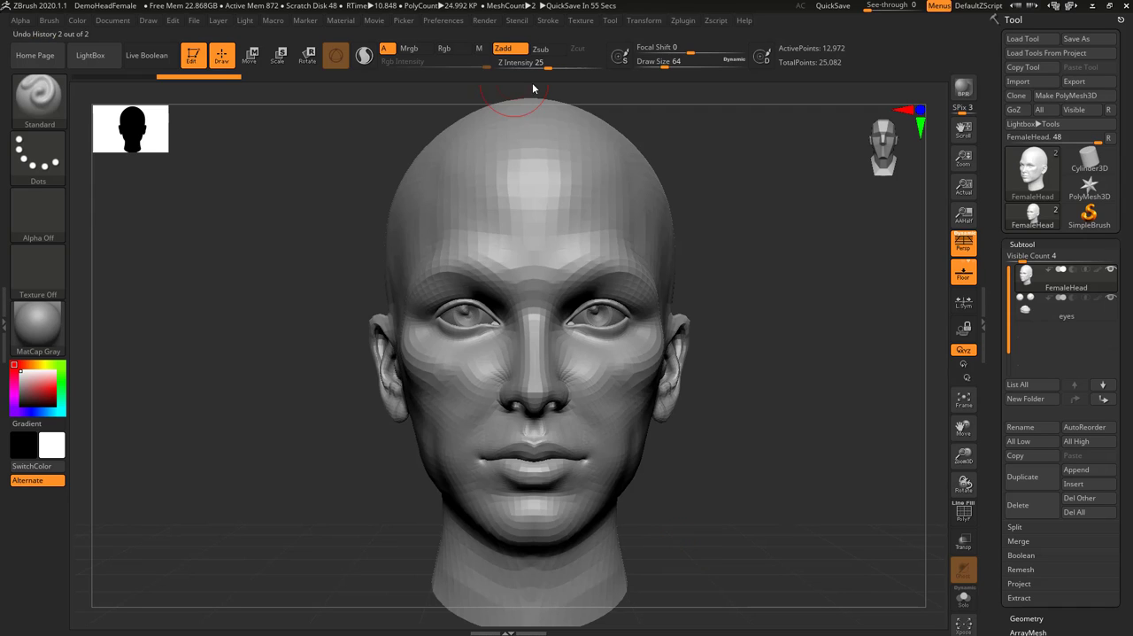
mouse_move(566, 121)
mouse_down()
mouse_move(615, 198)
mouse_move(536, 233)
mouse_move(534, 174)
mouse_move(582, 169)
mouse_up()
mouse_move(744, 255)
mouse_down()
mouse_move(699, 252)
mouse_move(737, 259)
mouse_up()
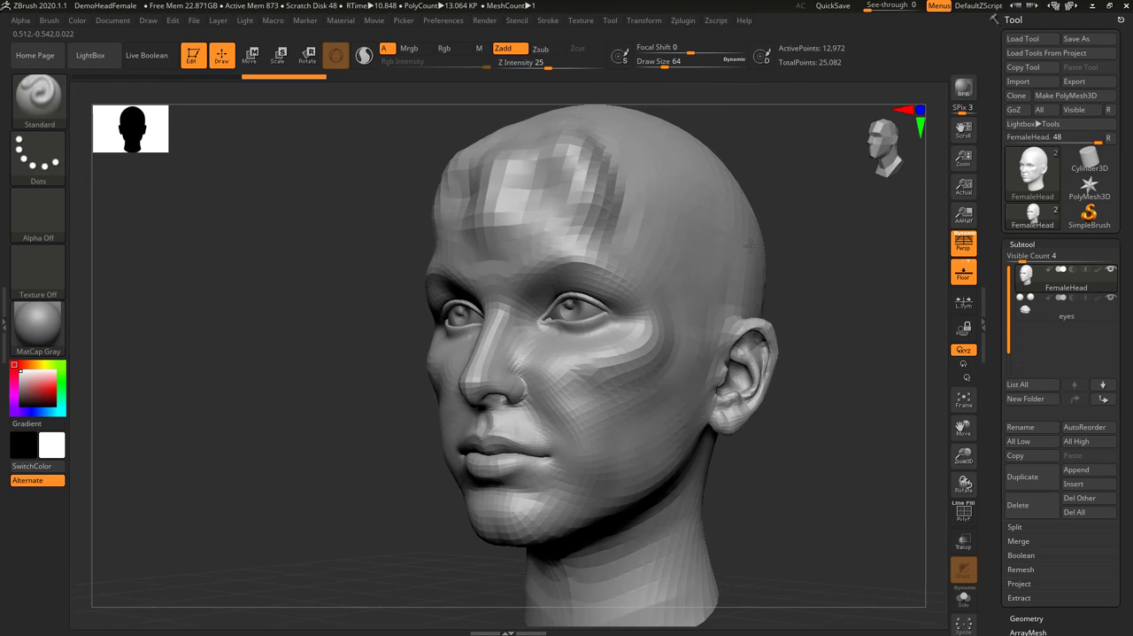
key(ctrl+z)
drag(762, 363, 802, 372)
key(ctrl+z)
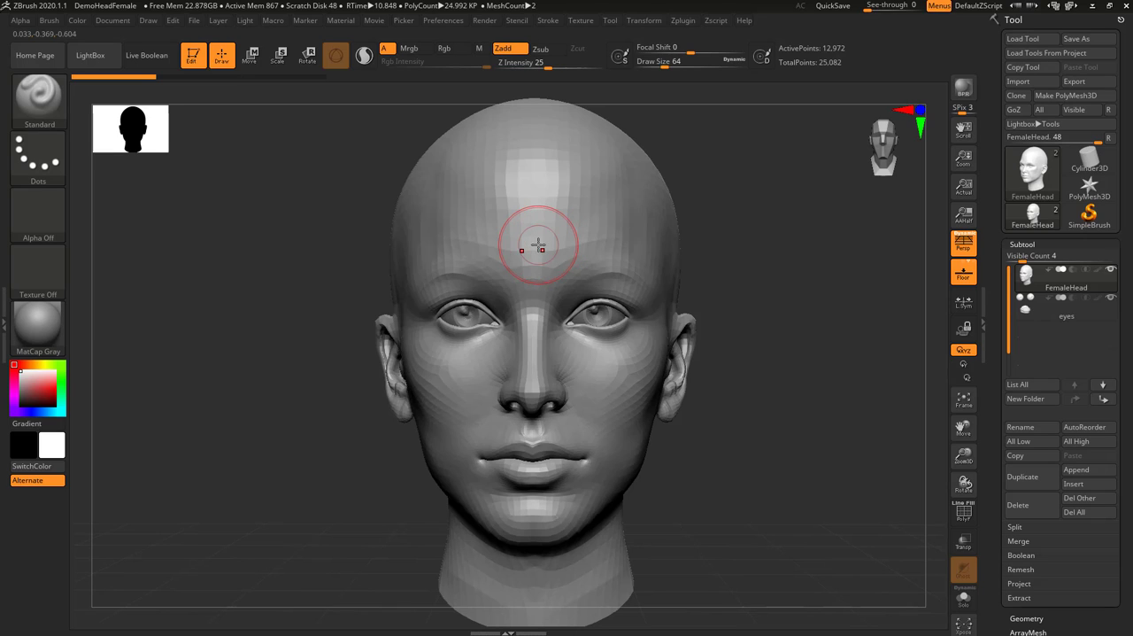
Try raised Zadd strokes across the forehead, viewing the head from several angles and undoing each stroke
mouse_move(545, 241)
mouse_down()
mouse_move(620, 201)
mouse_move(668, 221)
mouse_move(680, 270)
mouse_up()
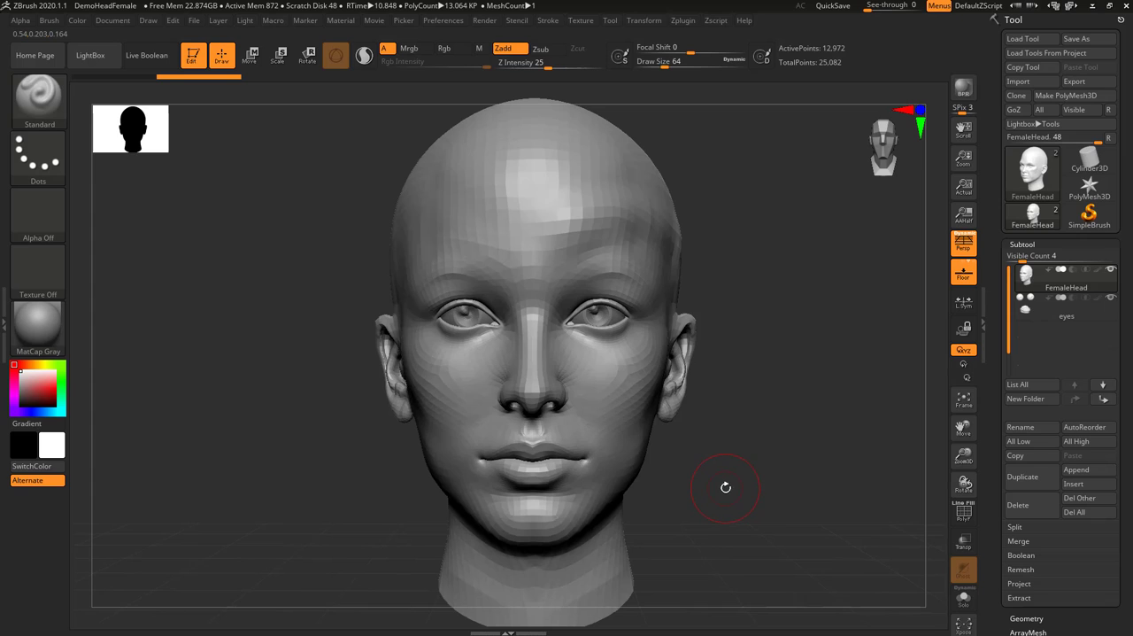
key(ctrl+z)
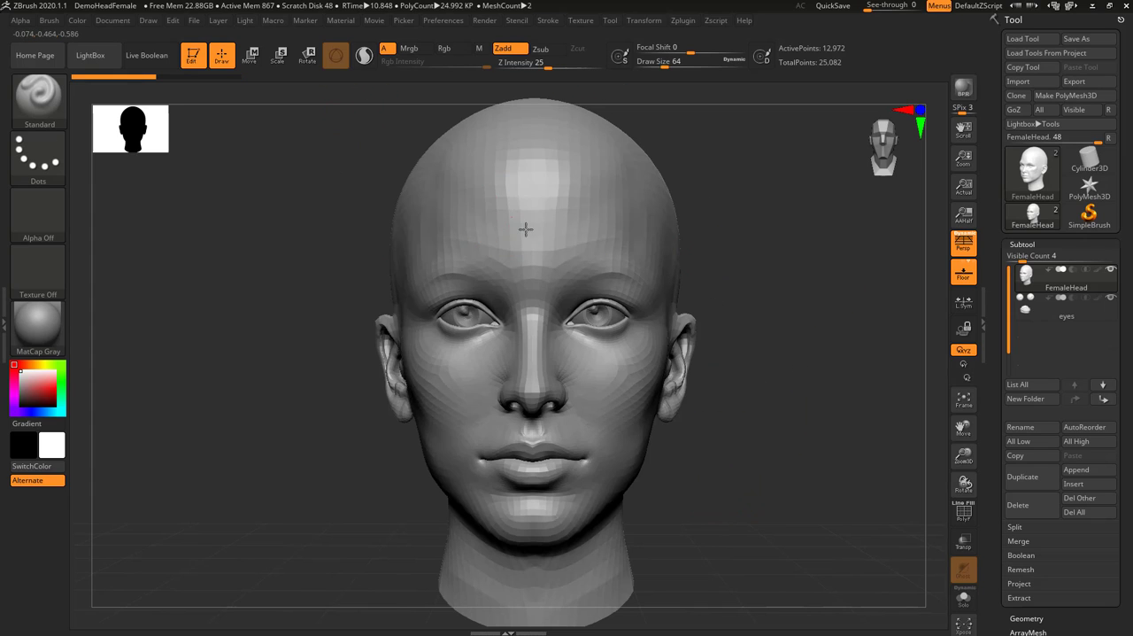
mouse_move(526, 230)
mouse_down()
mouse_move(577, 219)
mouse_move(525, 188)
mouse_move(492, 203)
mouse_up()
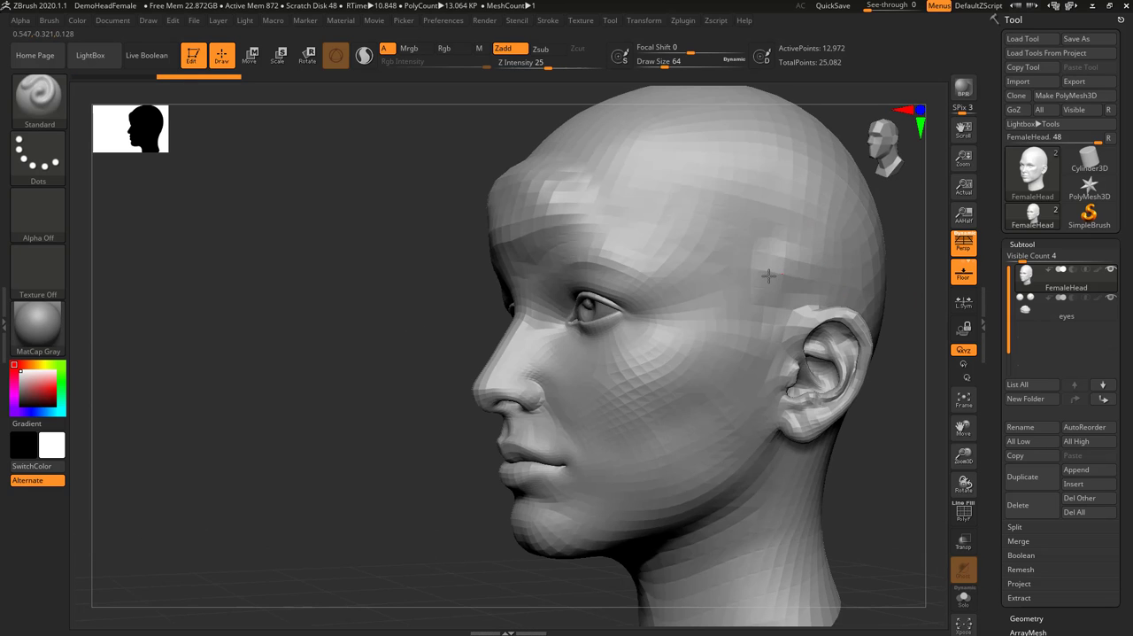
key(ctrl)
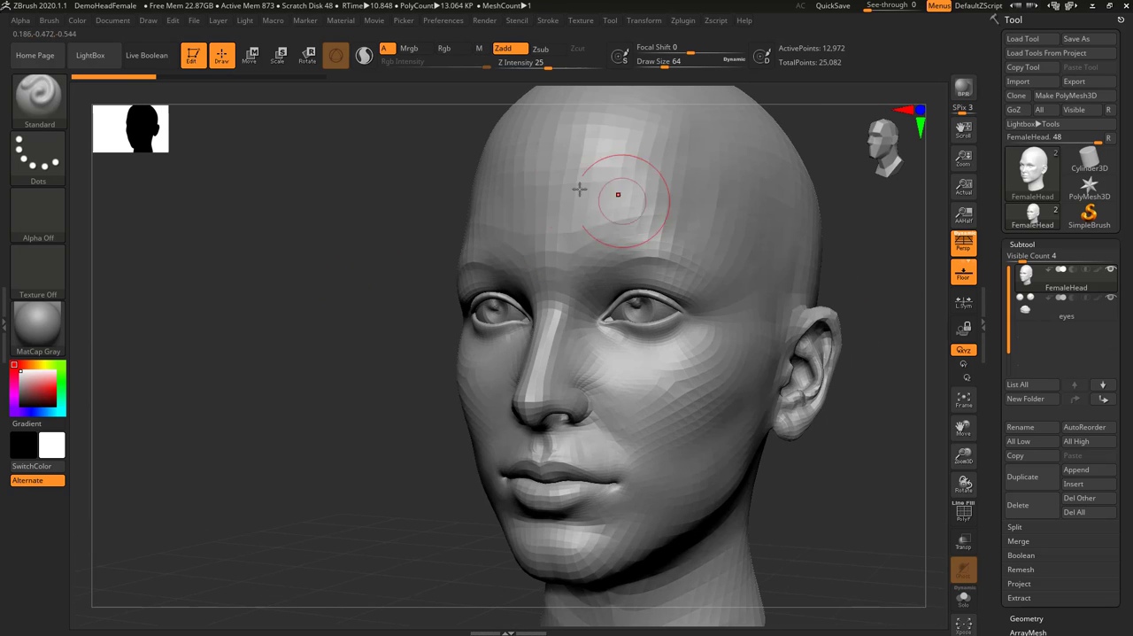
drag(614, 261, 782, 250)
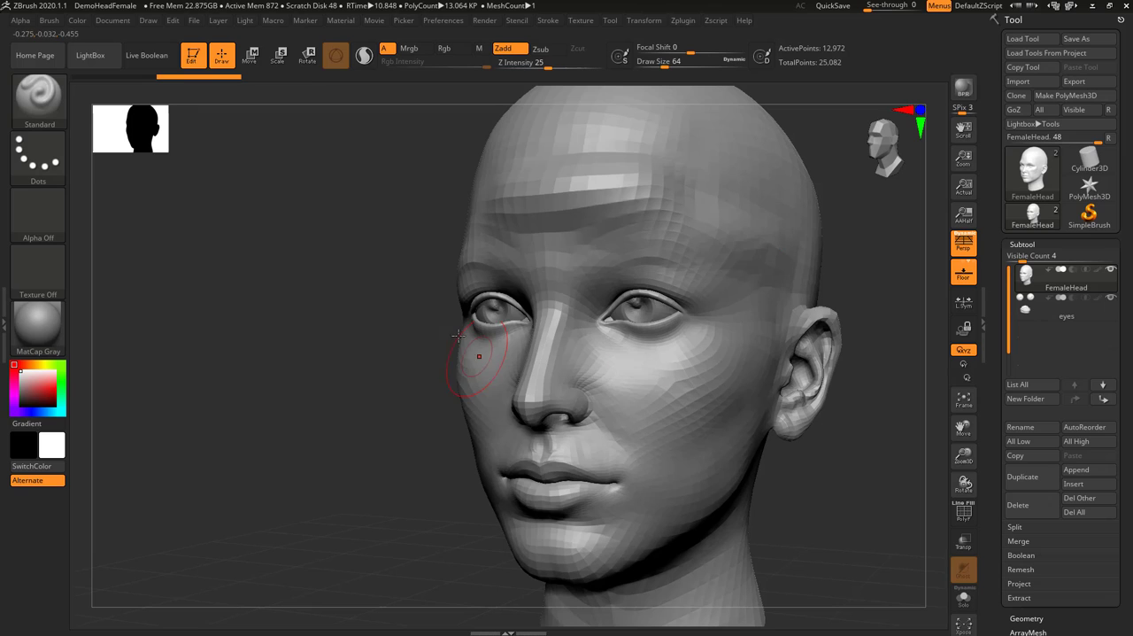
key(ctrl+z)
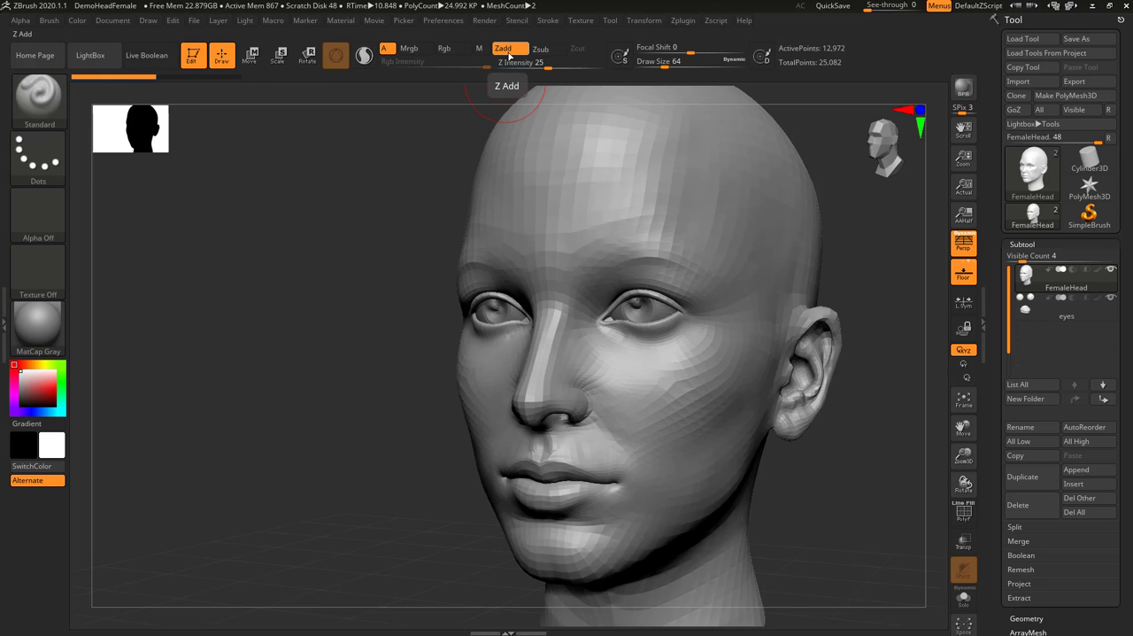
Switch the Standard brush to Zsub, try carving grooves across the forehead and the middle of the face, and undo them
click(546, 53)
drag(509, 189, 686, 186)
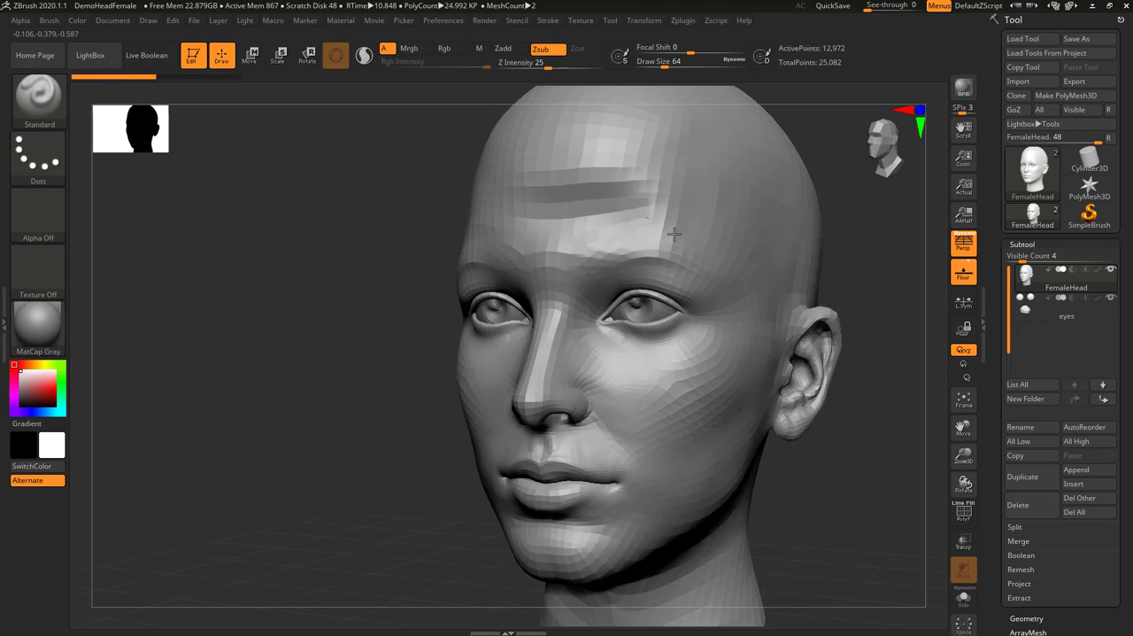
drag(491, 222, 721, 225)
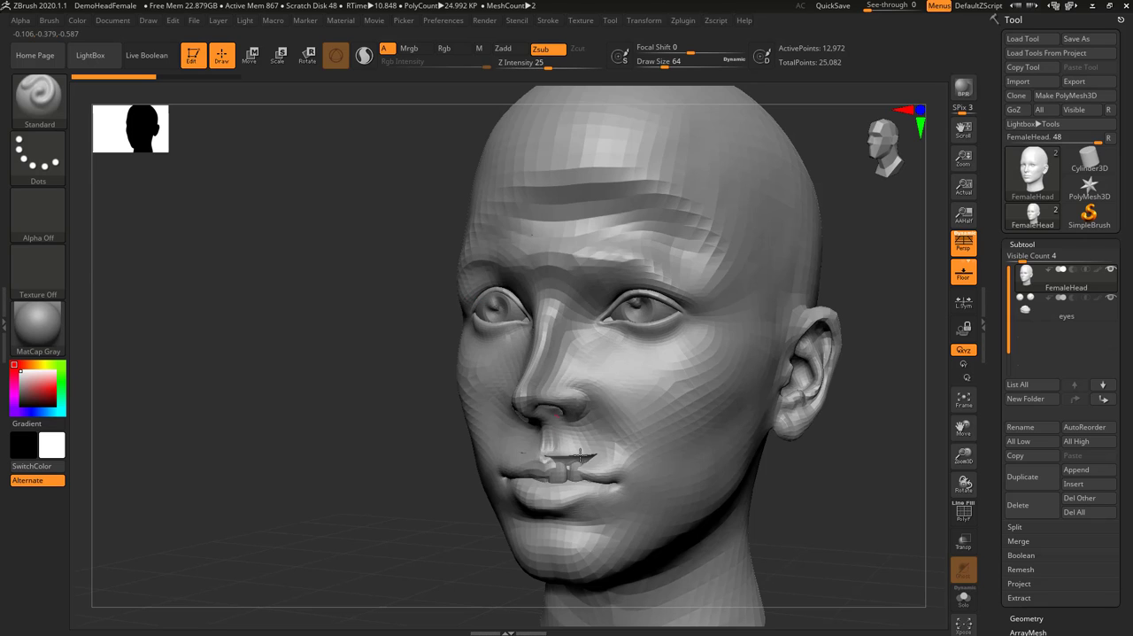
key(ctrl+z)
key(ctrl+z)
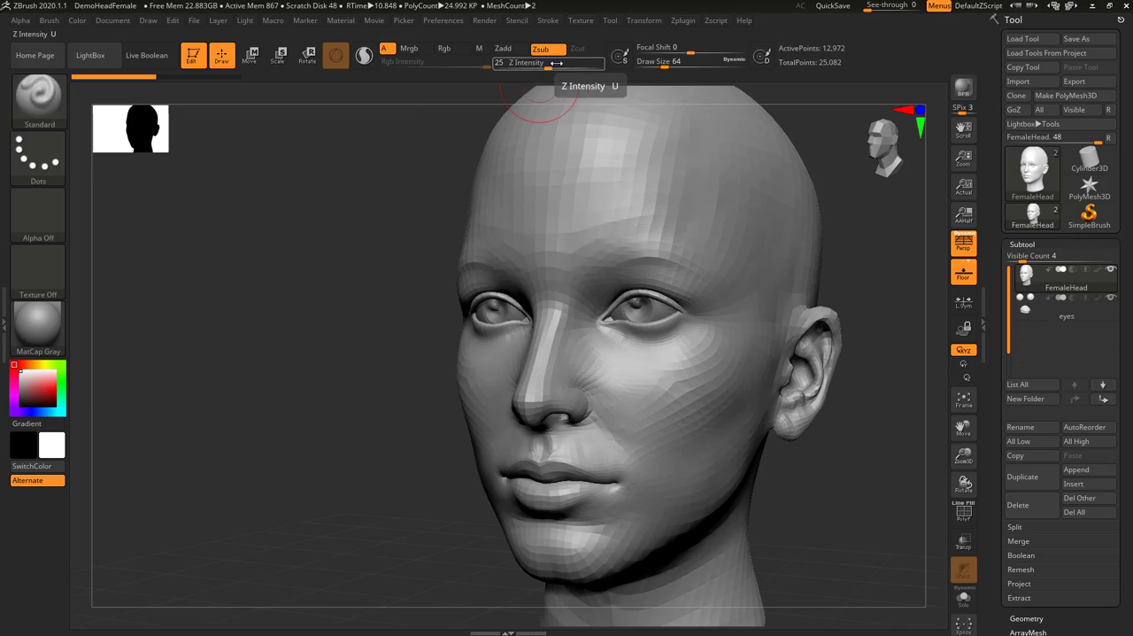
Set Z Intensity to 77, try carving a deep Zsub stroke from the forehead towards the eye, and undo it
drag(556, 67, 587, 65)
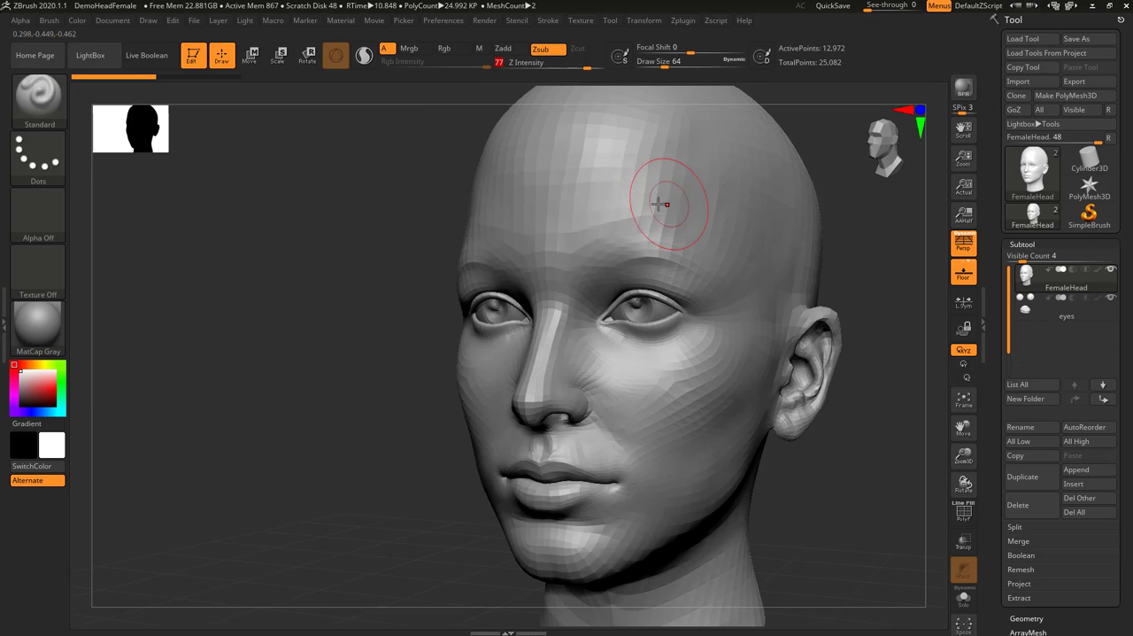
mouse_move(580, 220)
mouse_down()
mouse_move(666, 213)
mouse_move(639, 302)
mouse_up()
key(ctrl+z)
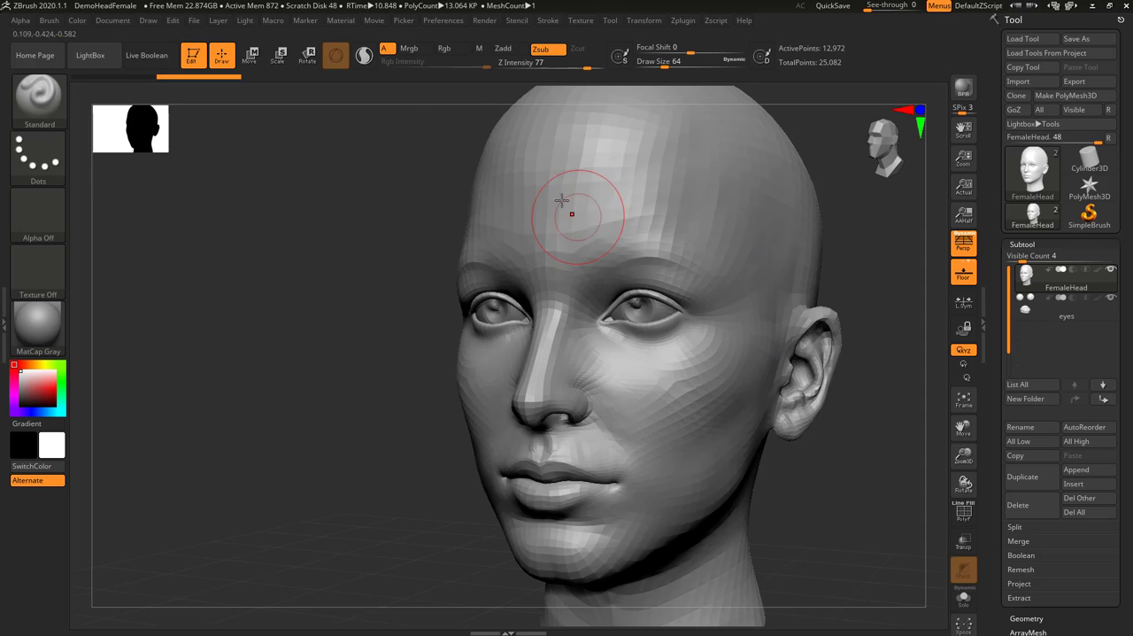
key(ctrl+z)
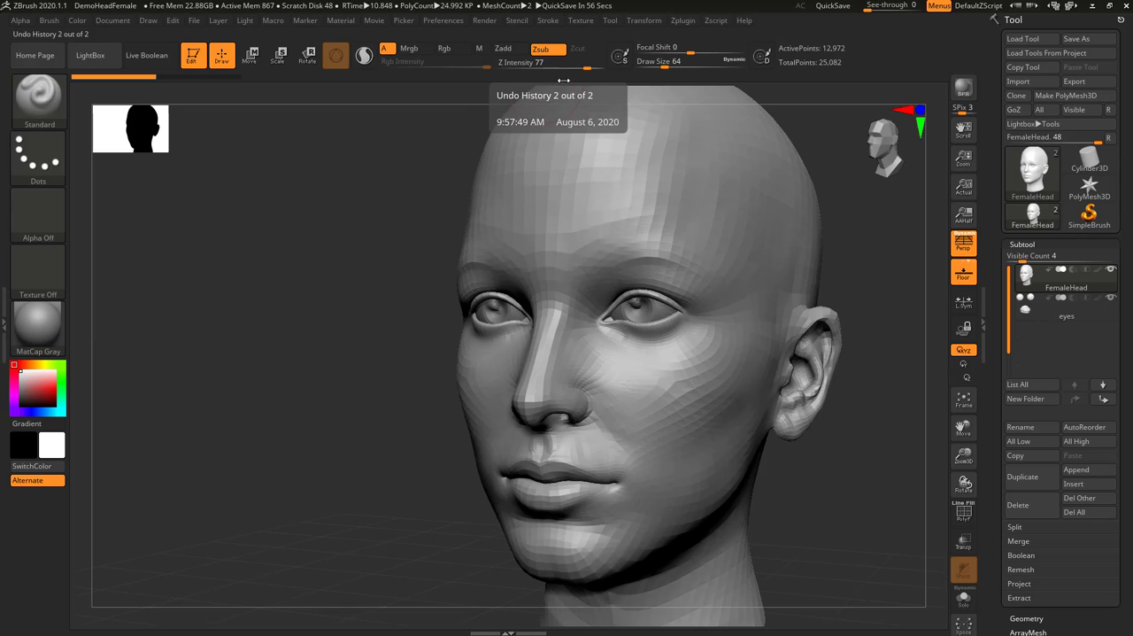
Lower Z Intensity to 1, switch back to Zadd, and brush faint strokes over the brow and forehead
drag(535, 69, 512, 70)
click(503, 49)
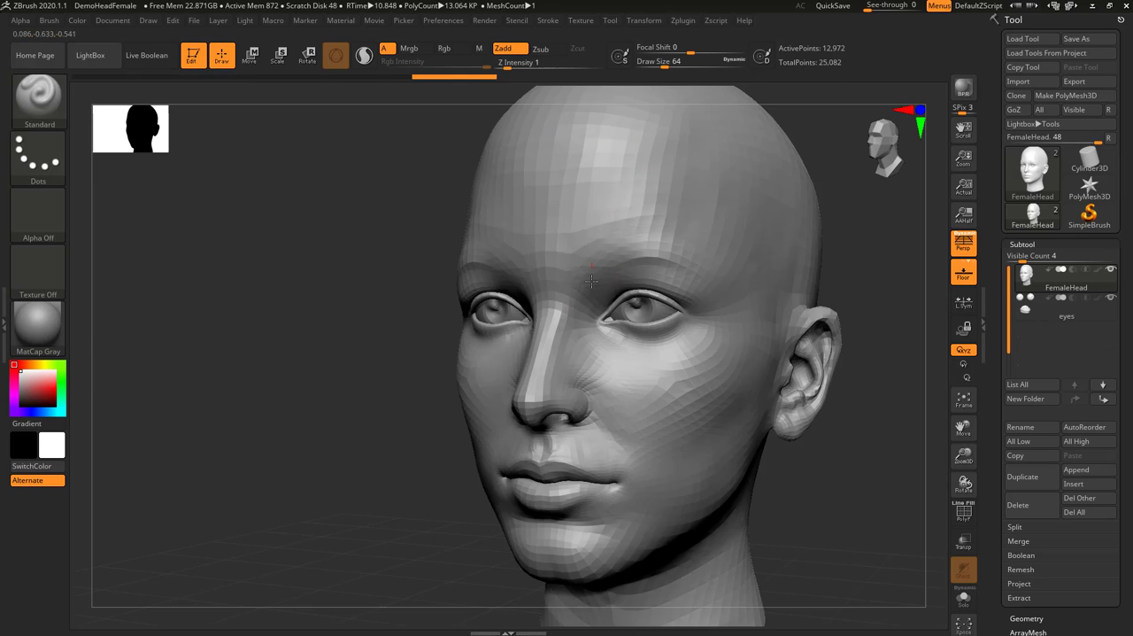
drag(592, 281, 576, 226)
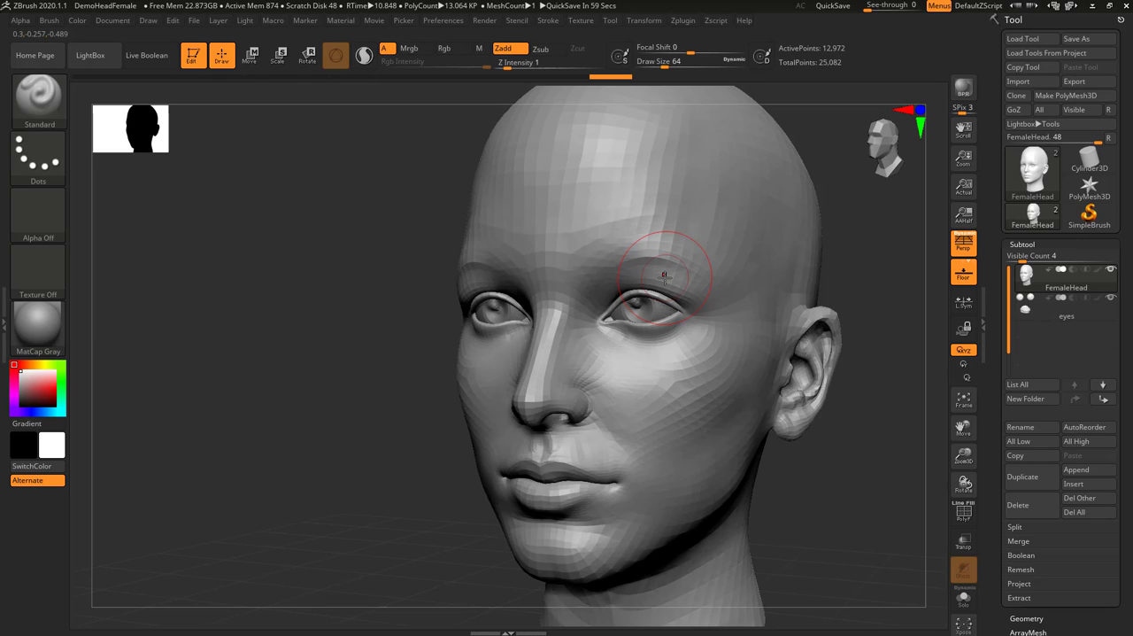
Set Z Intensity to 15 and Draw Size to 145, try broad strokes over the face, and undo them
drag(523, 64, 536, 63)
mouse_move(665, 64)
mouse_down()
mouse_move(691, 63)
mouse_move(677, 63)
mouse_up()
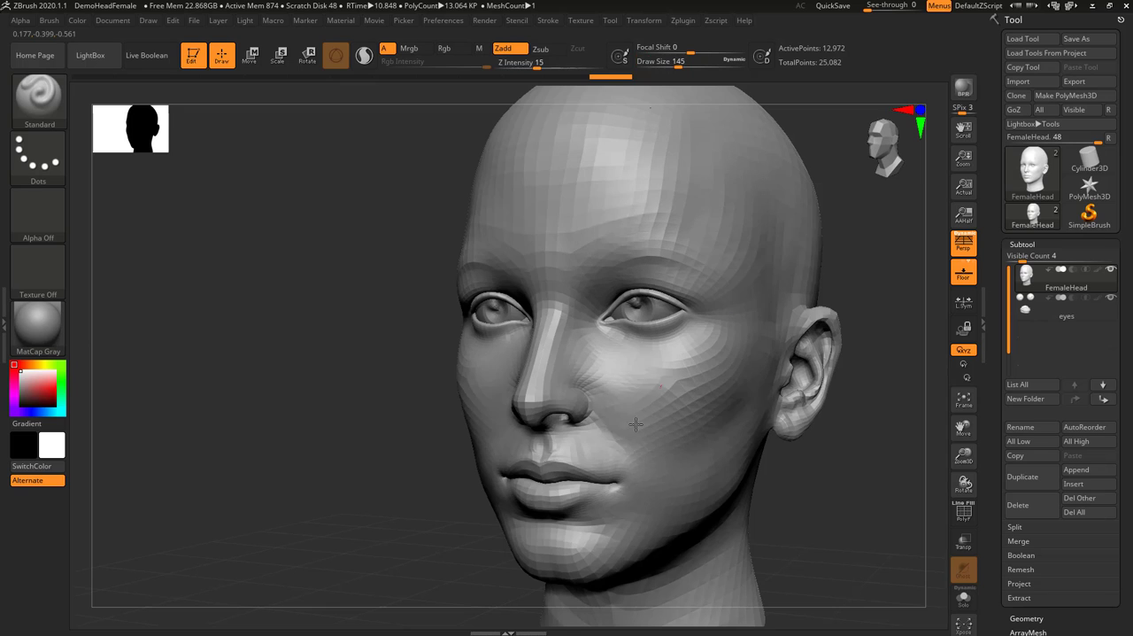
drag(527, 247, 588, 182)
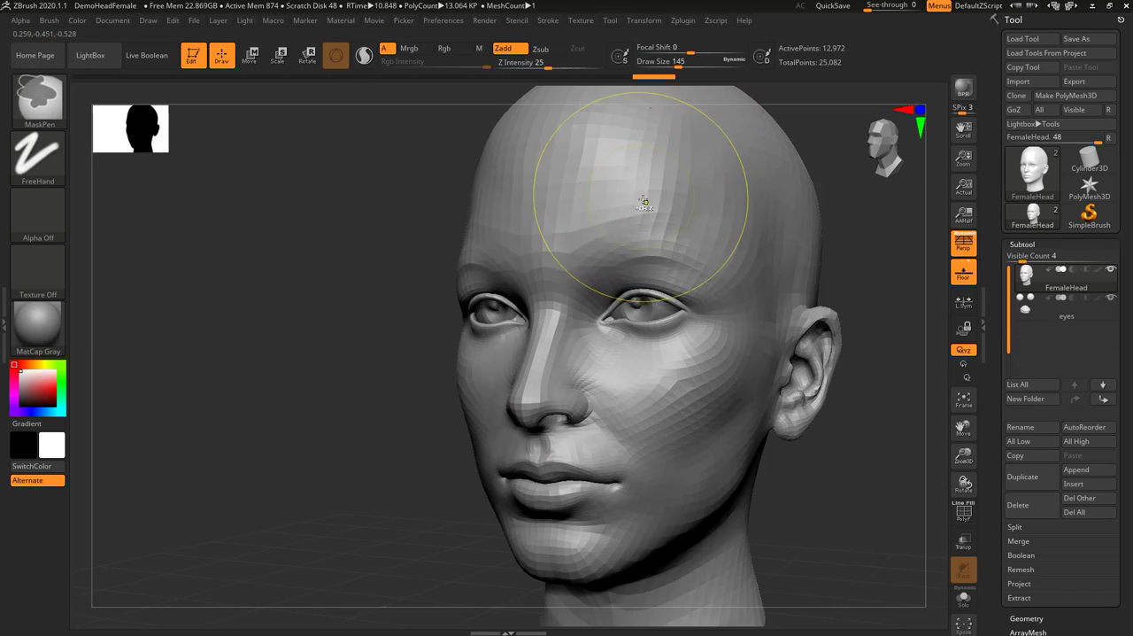
key(ctrl+z)
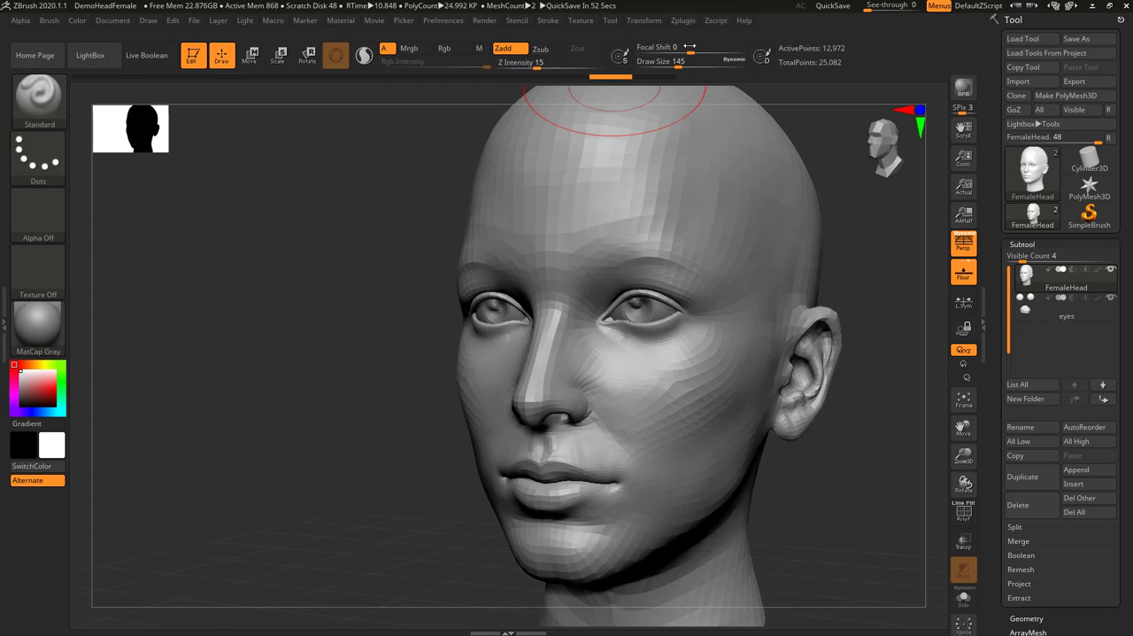
Set Focal Shift to 82 and brush a stroke across the forehead towards the temple
drag(692, 47, 731, 47)
drag(632, 214, 708, 189)
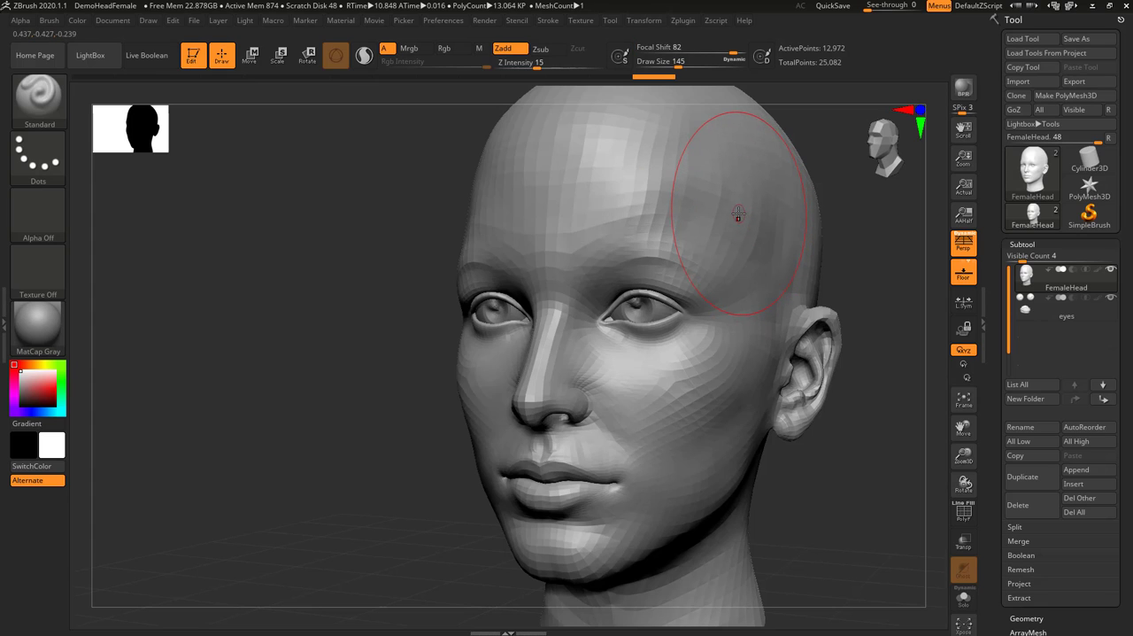
Undo the last stroke, set Focal Shift to -89, try broad strokes over the forehead, temple and cheek, and undo them
key(ctrl)
drag(695, 51, 644, 54)
mouse_move(621, 188)
mouse_down()
mouse_move(714, 304)
mouse_move(691, 408)
mouse_up()
key(ctrl+z)
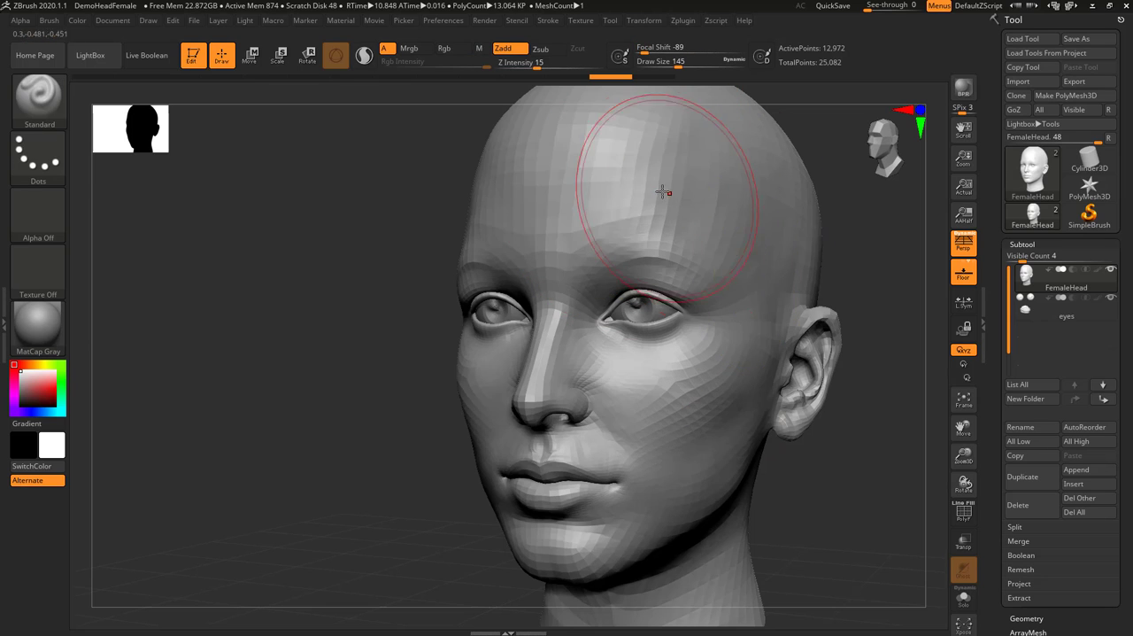
drag(694, 197, 706, 215)
key(ctrl+z)
drag(727, 320, 727, 364)
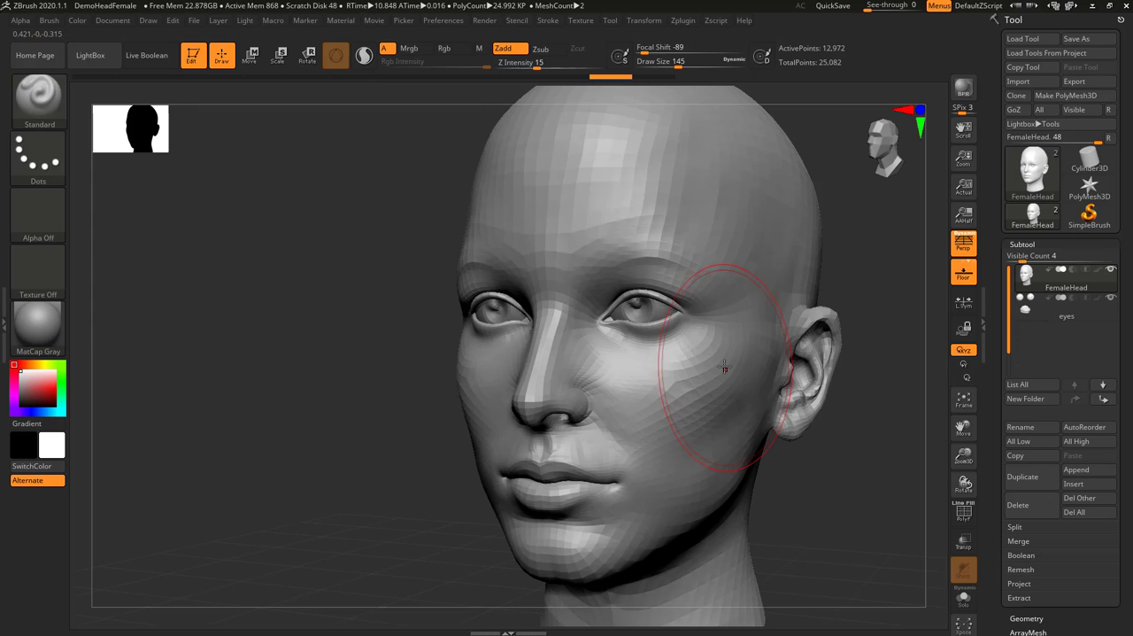
key(ctrl+z)
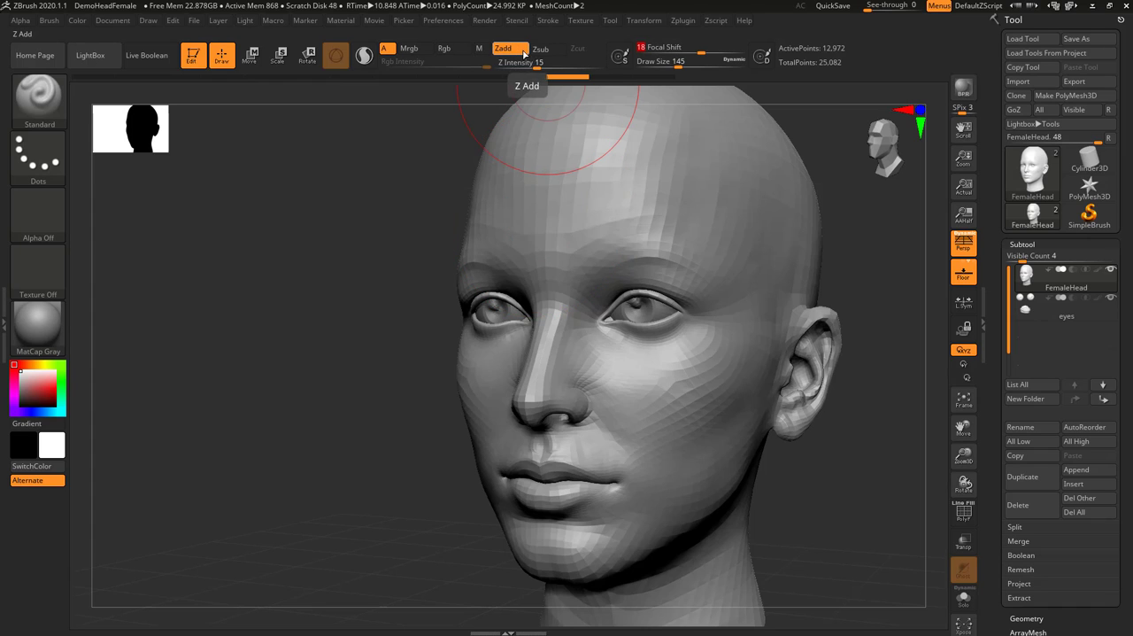
Turn on Rgb, try red as the head's current colour, reset it to white, and turn Rgb off
click(445, 48)
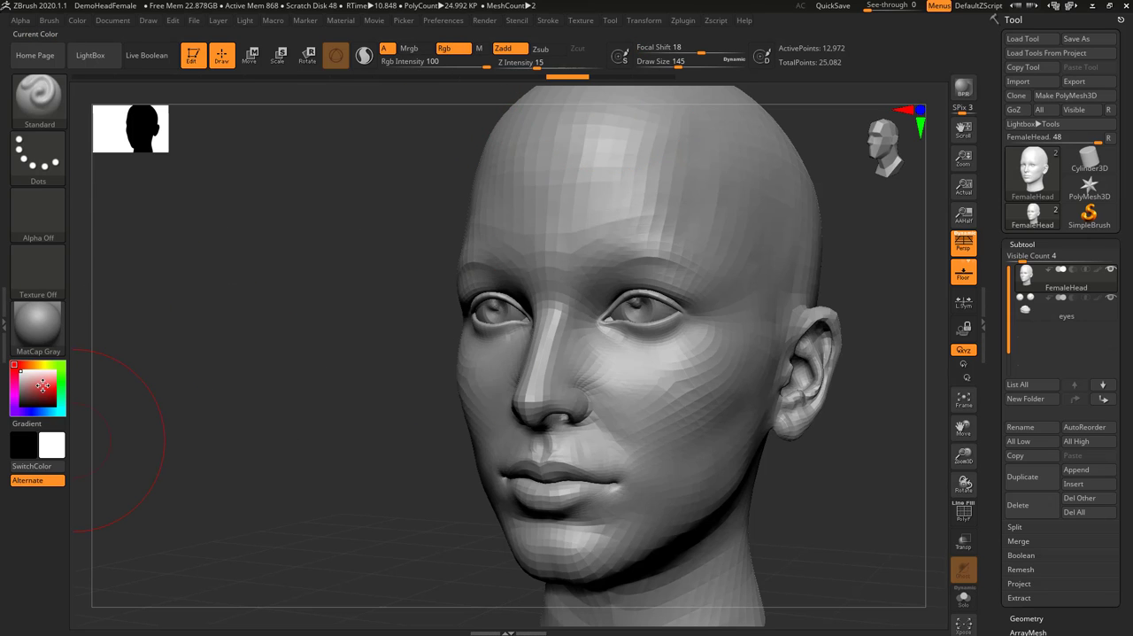
click(44, 385)
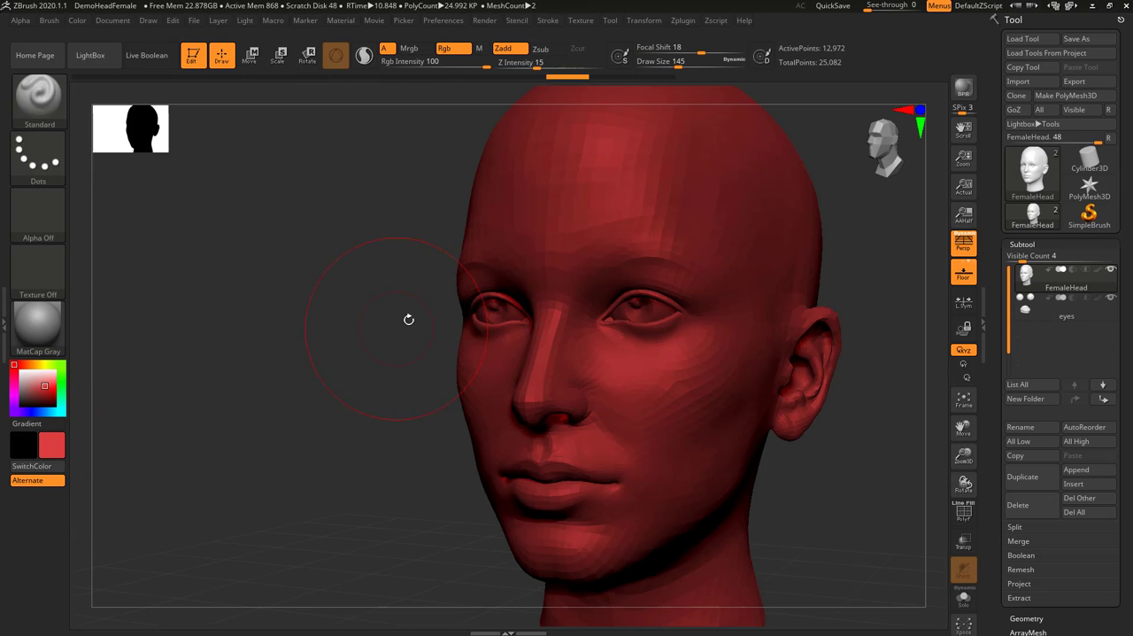
click(13, 365)
mouse_move(378, 385)
mouse_down()
mouse_move(342, 337)
mouse_move(519, 372)
mouse_up()
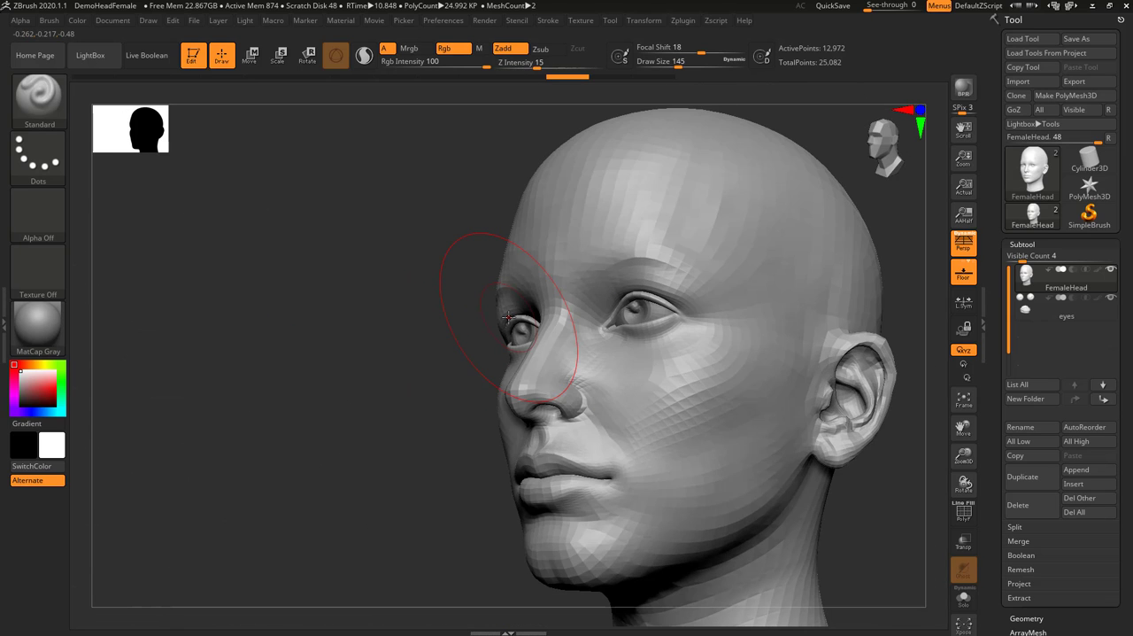
click(447, 49)
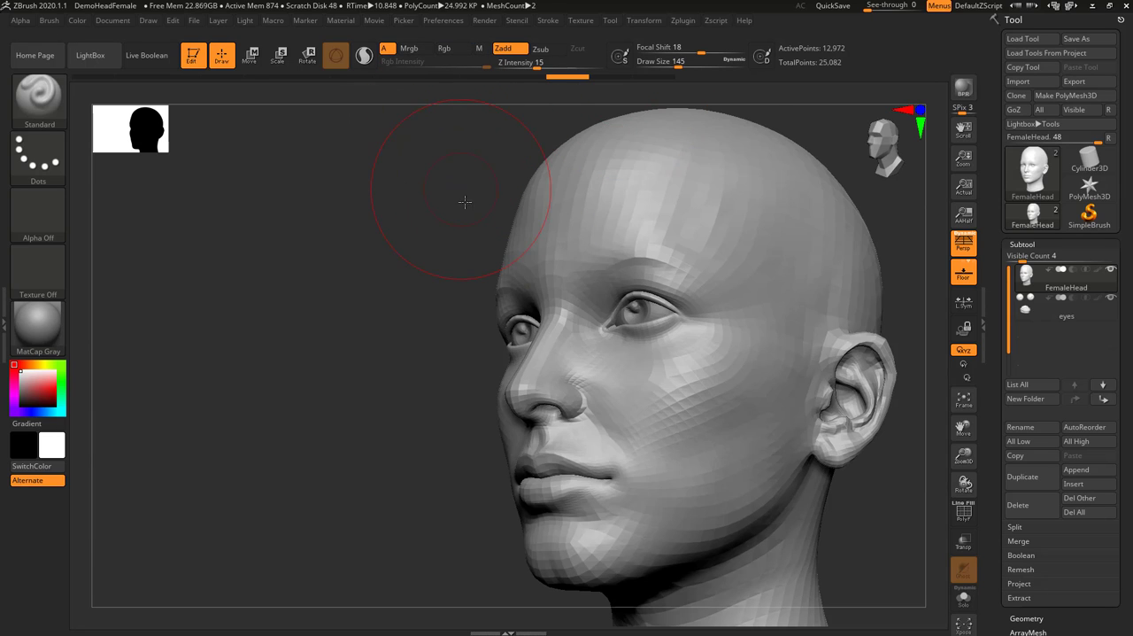
Try subdividing the FemaleHead mesh once and return it to its original density
shift+drag(466, 200, 469, 243)
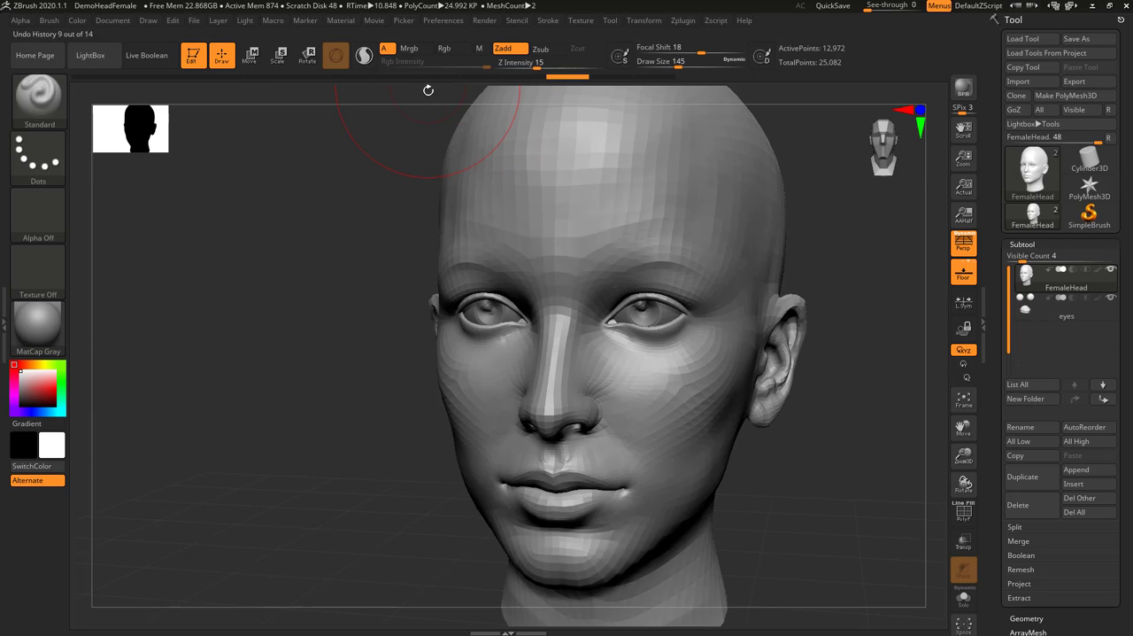
right_drag(743, 239, 548, 355)
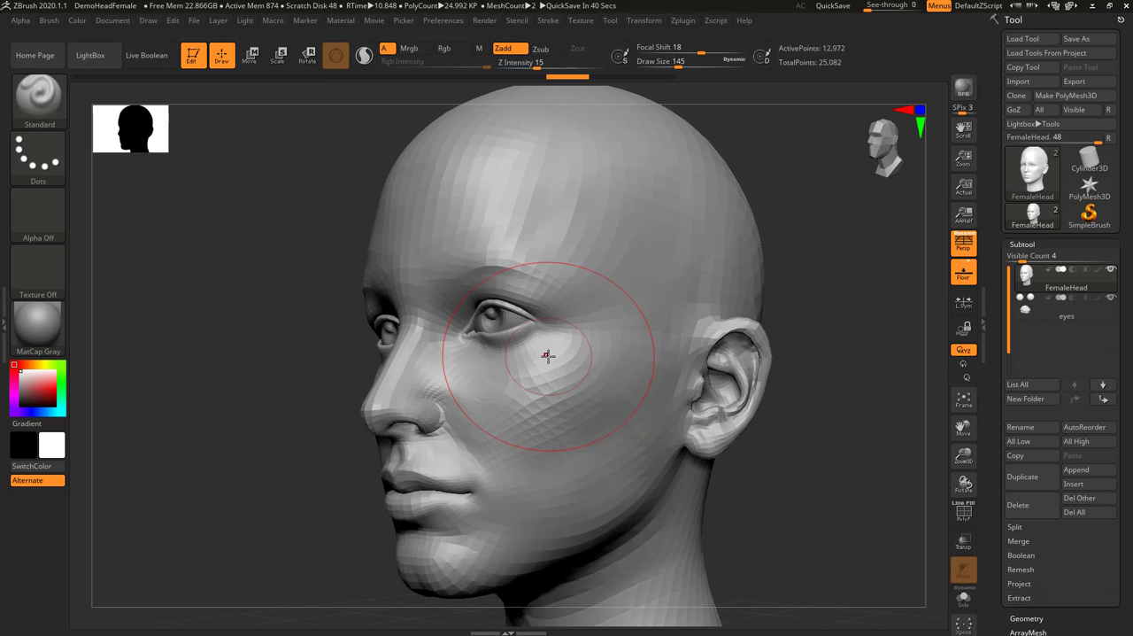
mouse_move(781, 425)
mouse_down()
mouse_move(800, 430)
mouse_move(781, 408)
mouse_up()
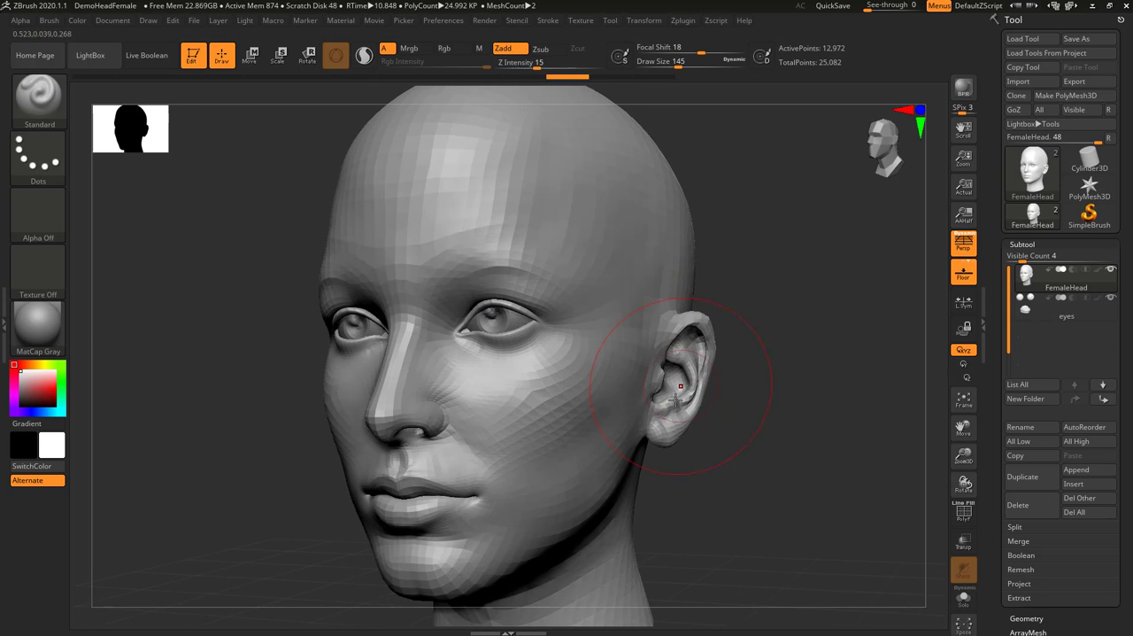
key(ctrl+d)
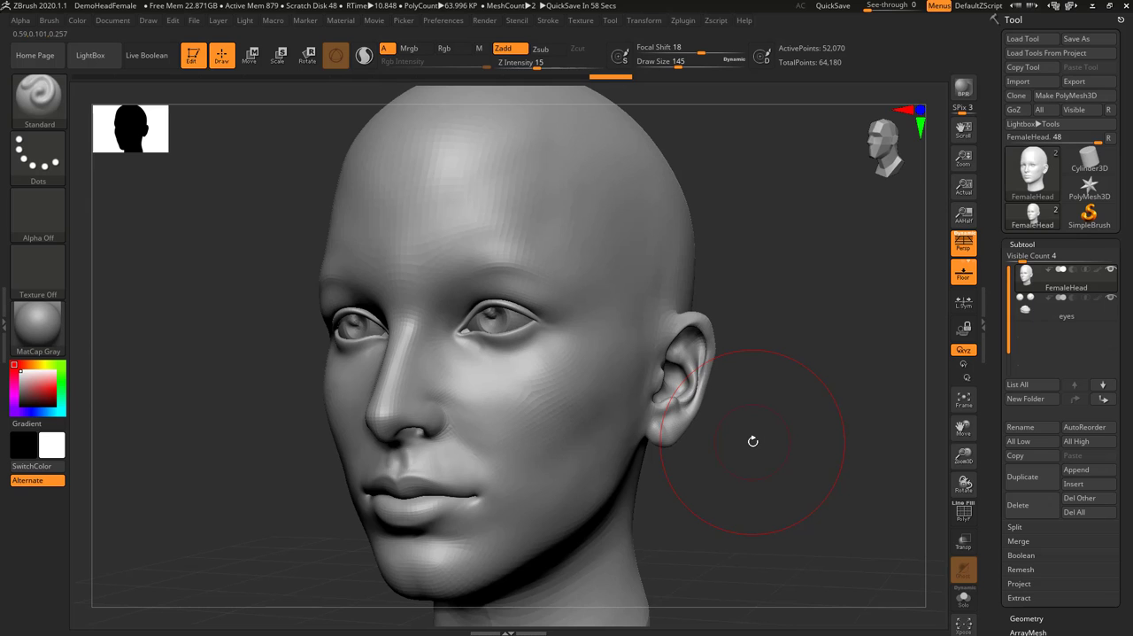
key(shift+d)
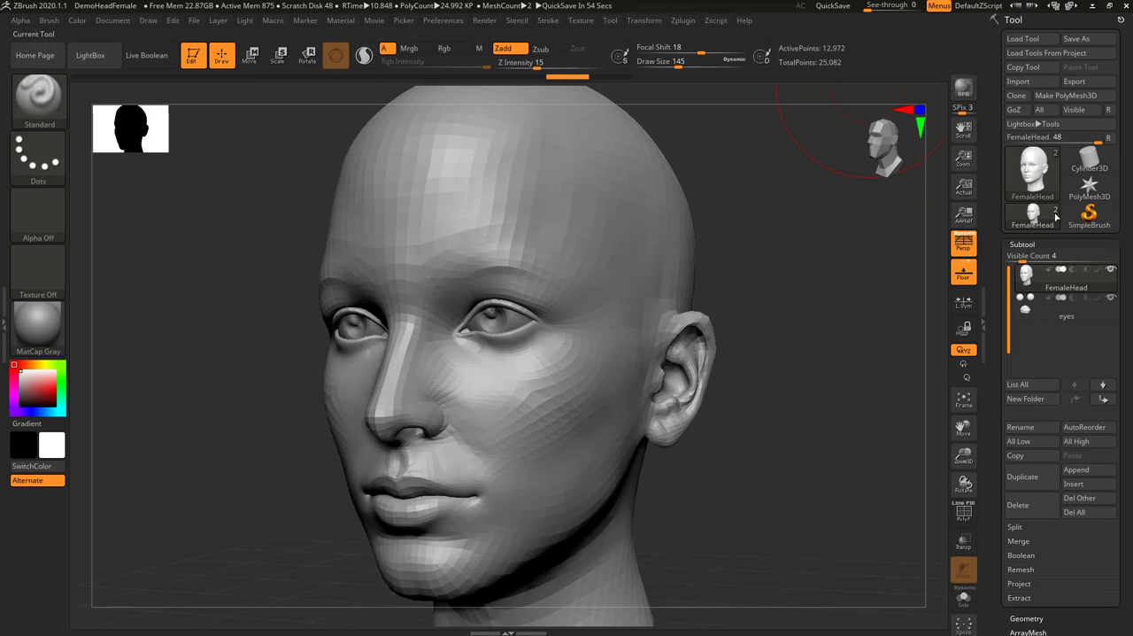
Compare the active point counts of the eyes and FemaleHead subtools, ending with FemaleHead selected
mouse_move(1051, 282)
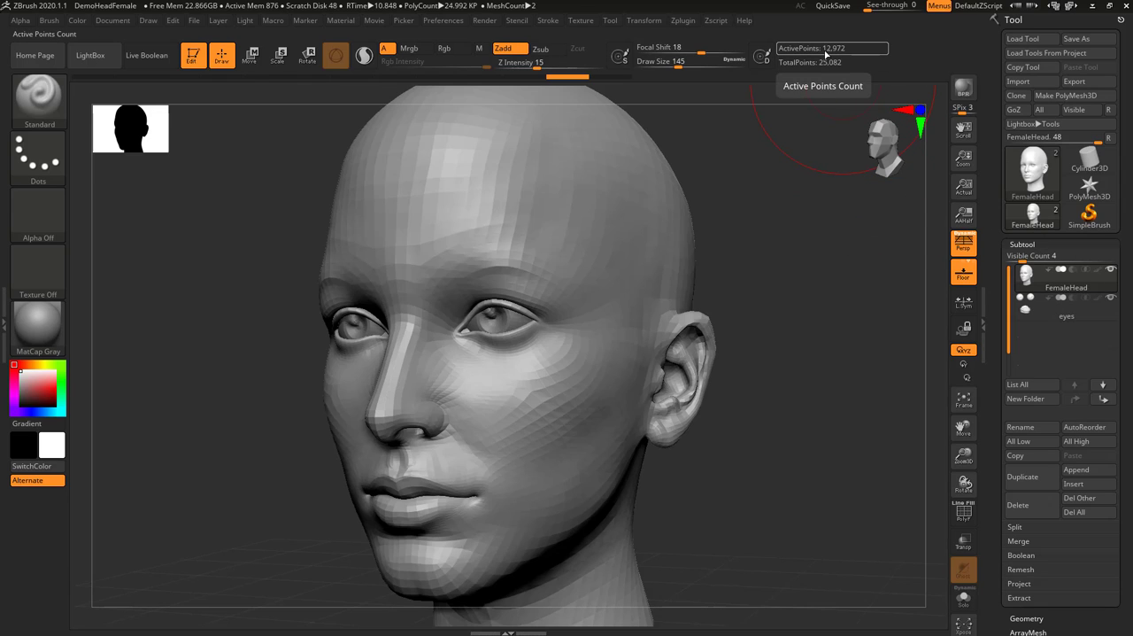
click(1049, 310)
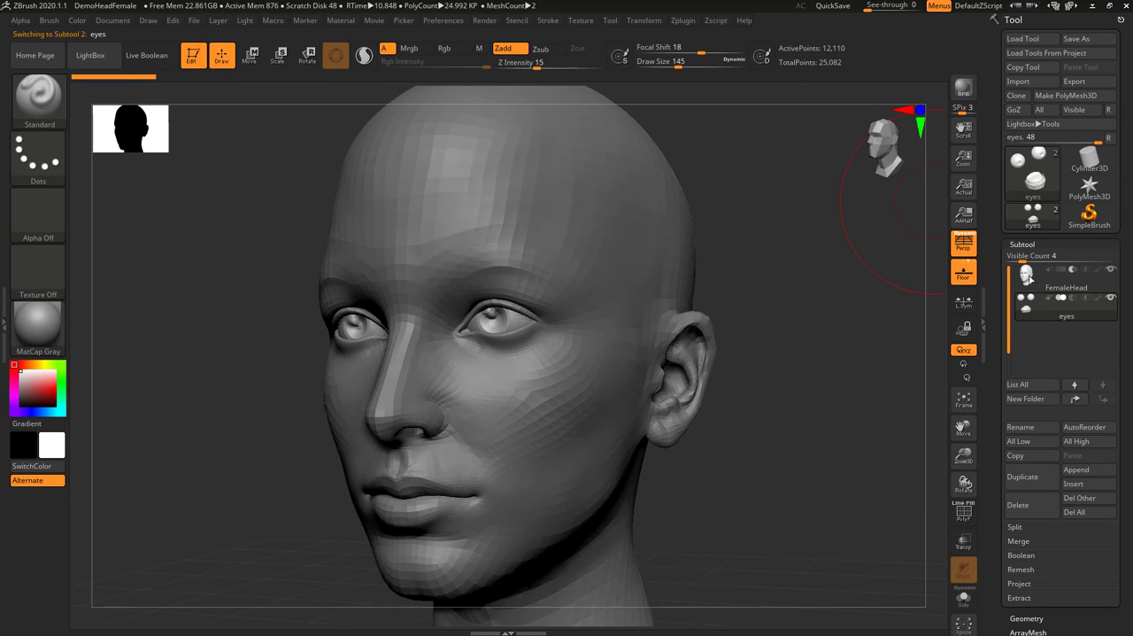
click(1063, 277)
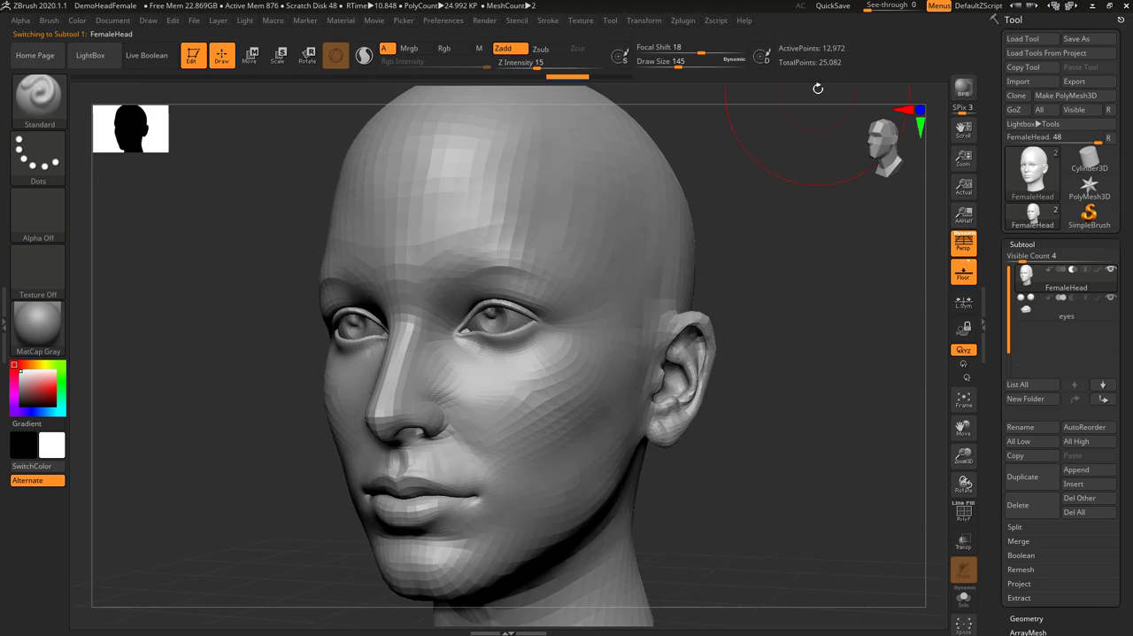
mouse_move(853, 68)
Subdivide the head once, try strokes over the temple, cheek and jaw with Draw Size 44 and Focal Shift -79, and undo them
key(ctrl+d)
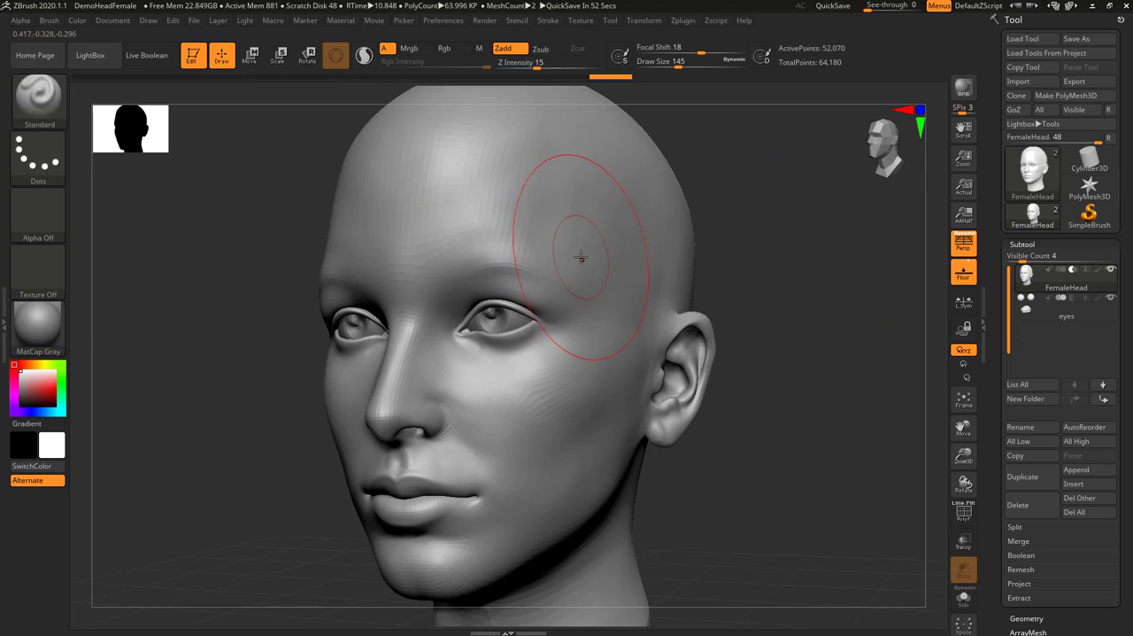
key(space)
drag(578, 258, 561, 257)
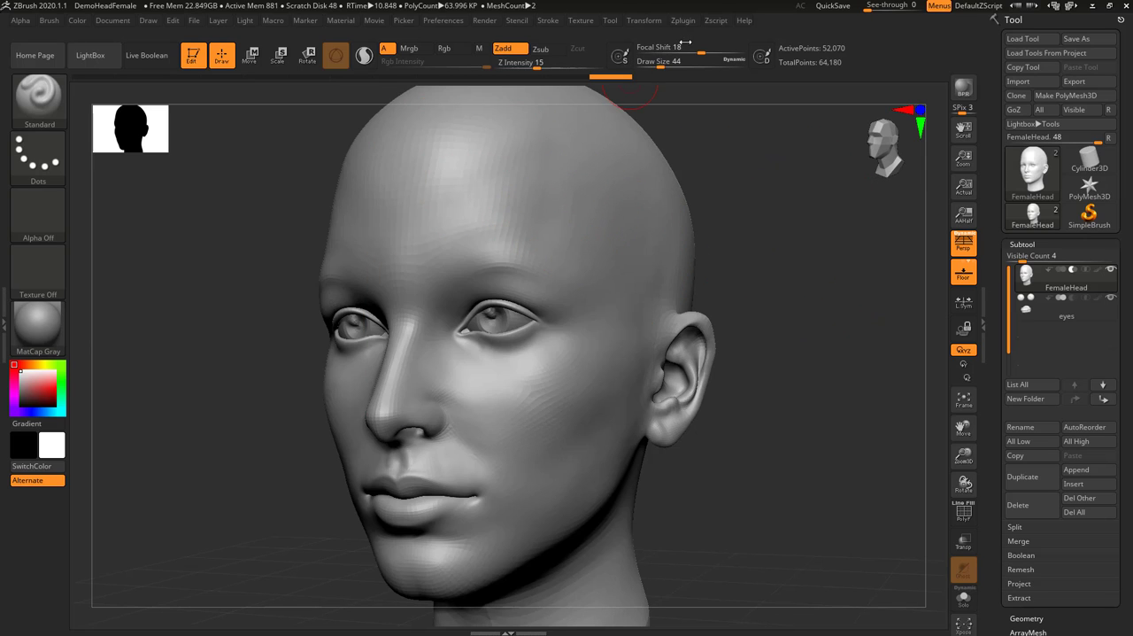
drag(673, 50, 652, 50)
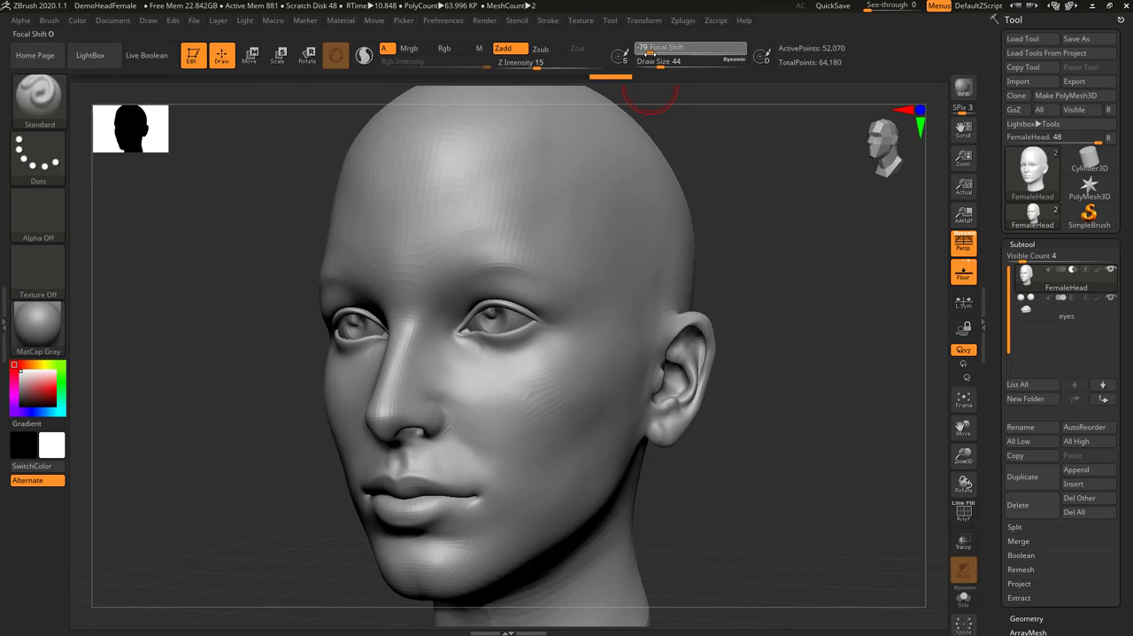
mouse_move(628, 227)
mouse_down()
mouse_move(631, 297)
mouse_move(595, 390)
mouse_move(438, 385)
mouse_move(518, 483)
mouse_move(483, 567)
mouse_up()
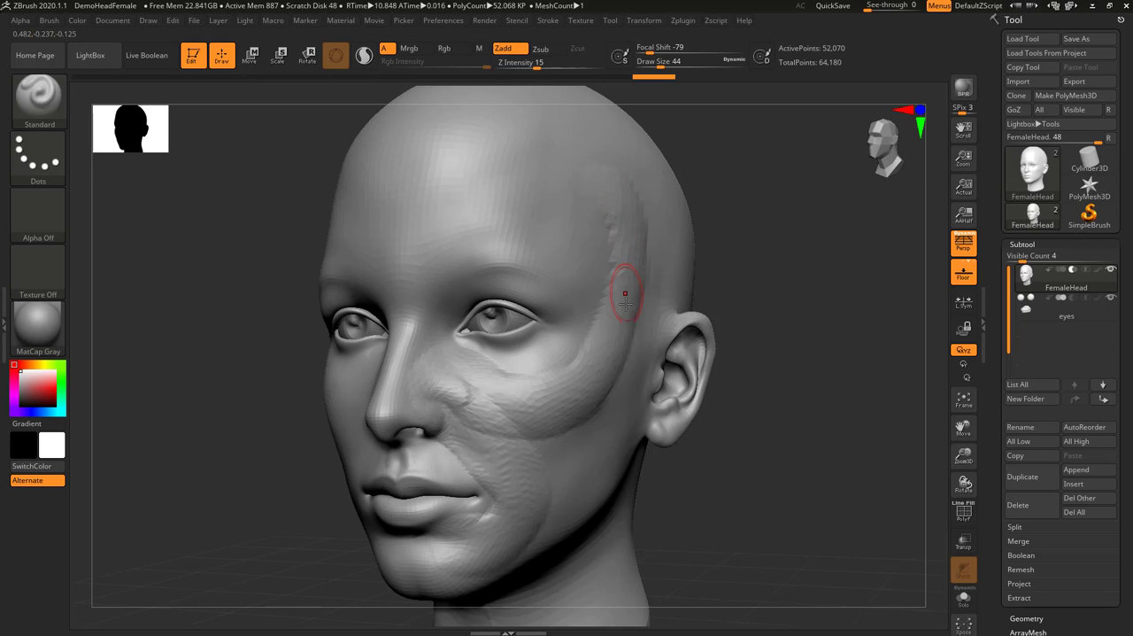
key(ctrl+z)
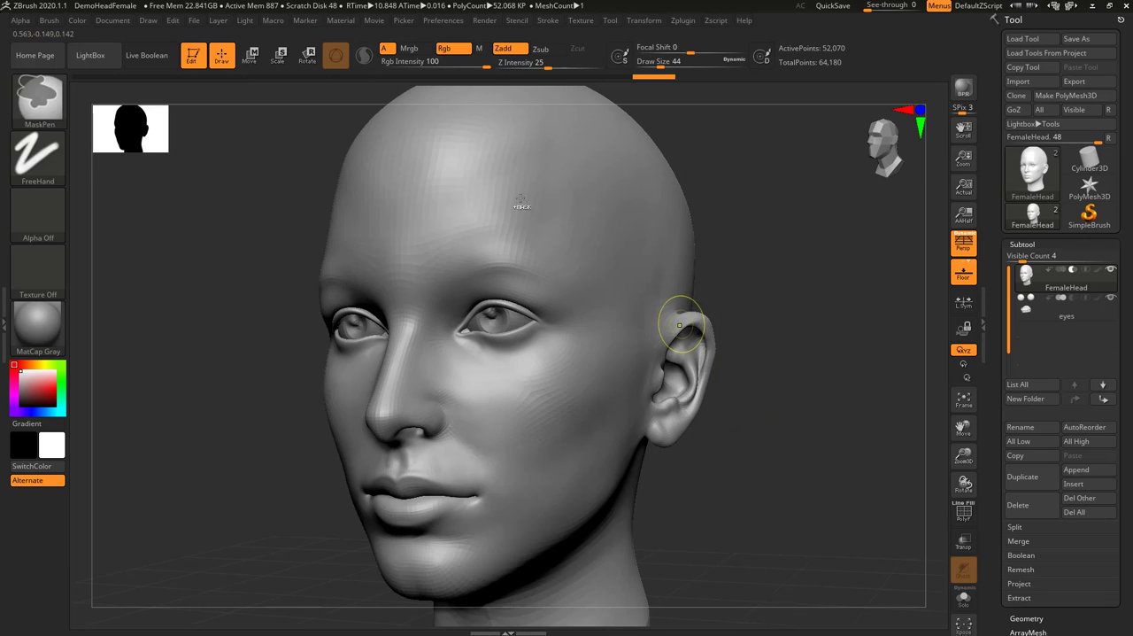
key(ctrl+z)
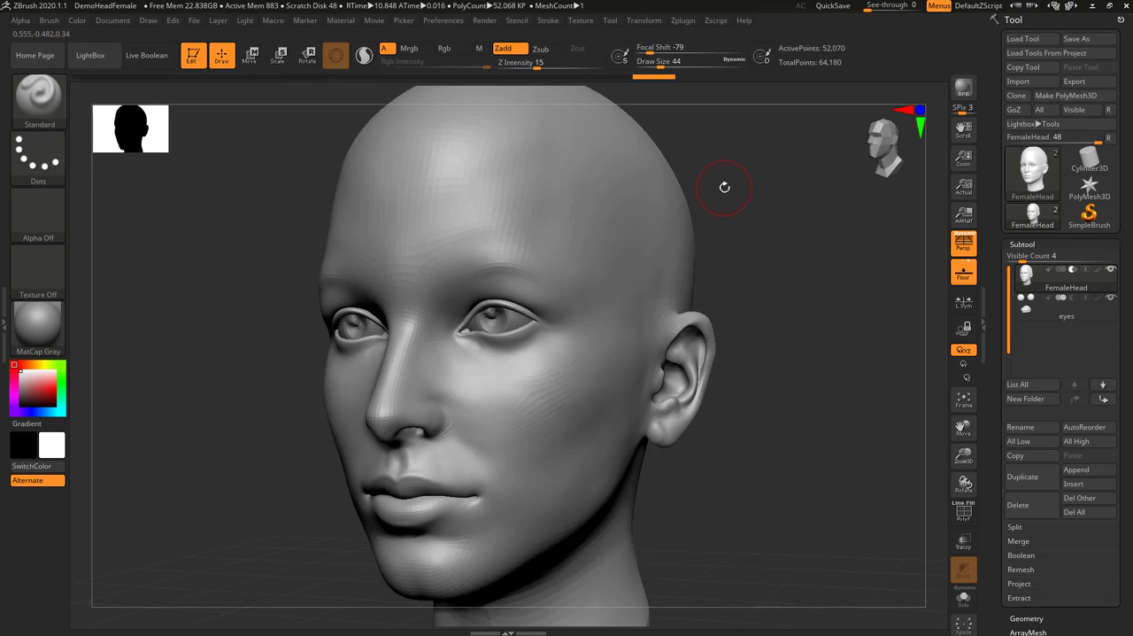
Subdivide the head one more level, try a stroke from the brow down to the jaw, and undo it
key(ctrl+d)
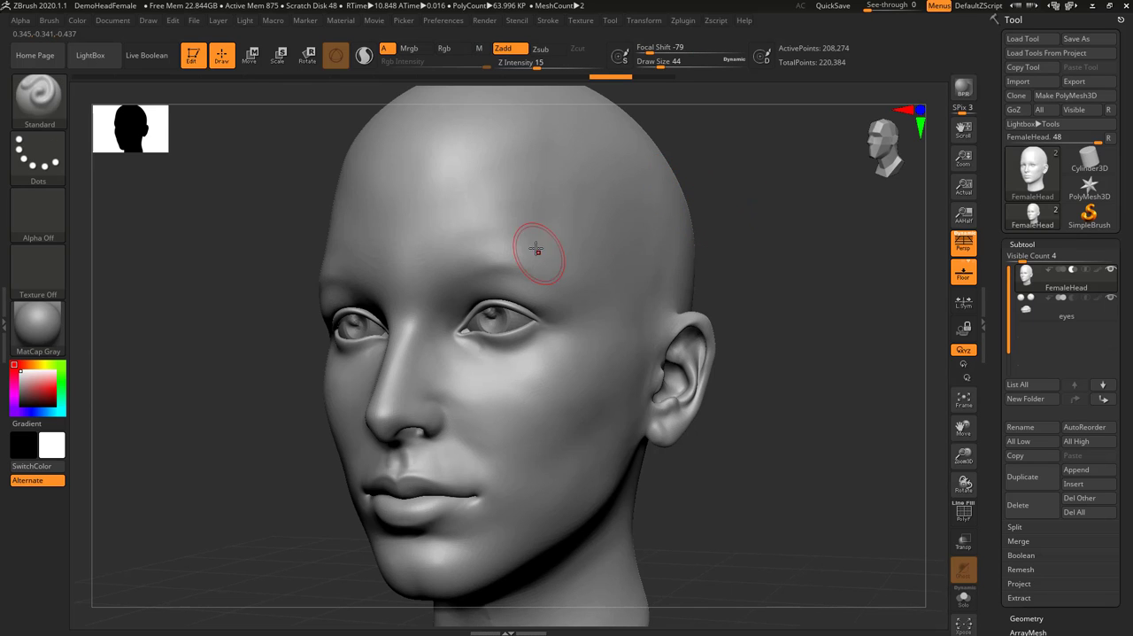
mouse_move(536, 242)
mouse_down()
mouse_move(560, 252)
mouse_move(535, 456)
mouse_up()
key(ctrl+z)
Set Draw Size to 54 and Focal Shift to -9, try a short stroke at the temple, and undo it
key(space)
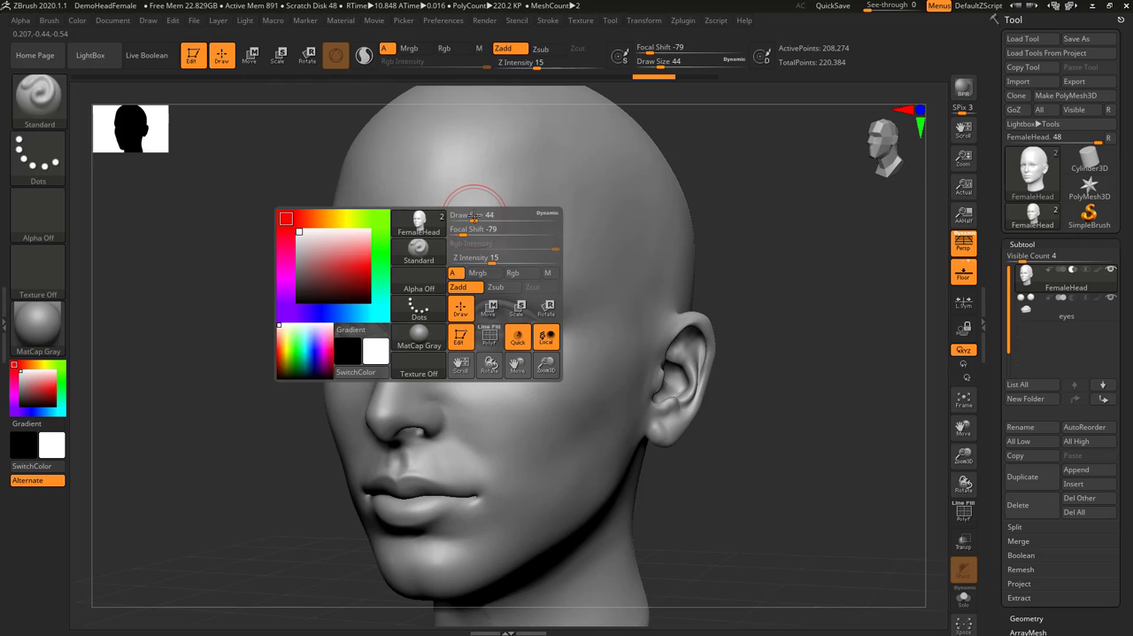
drag(475, 216, 499, 234)
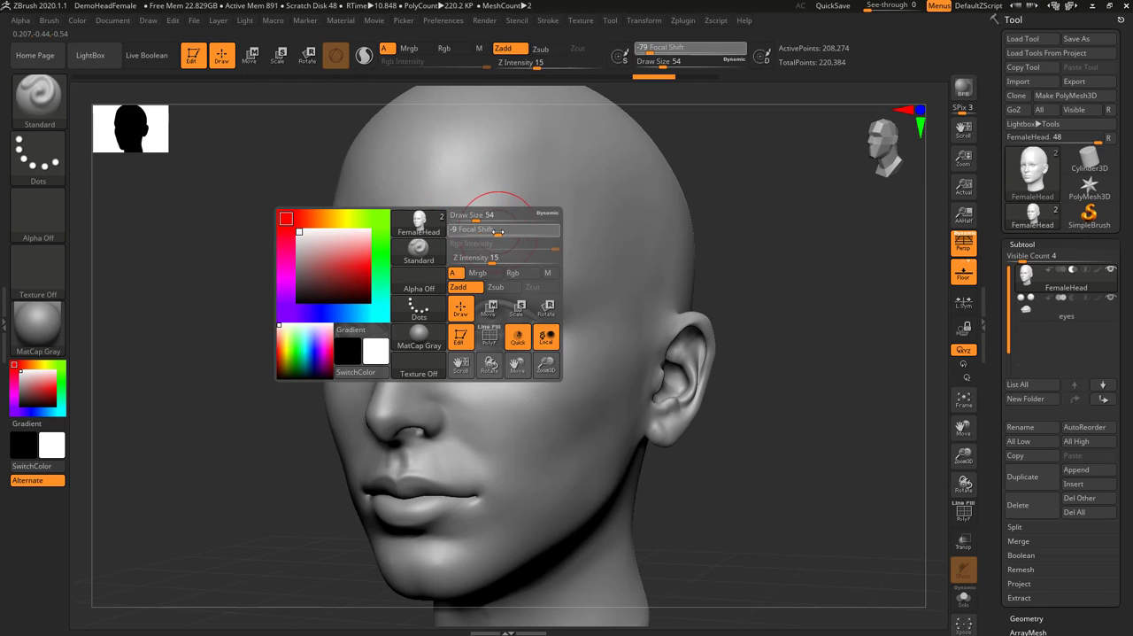
drag(593, 215, 585, 214)
key(ctrl+z)
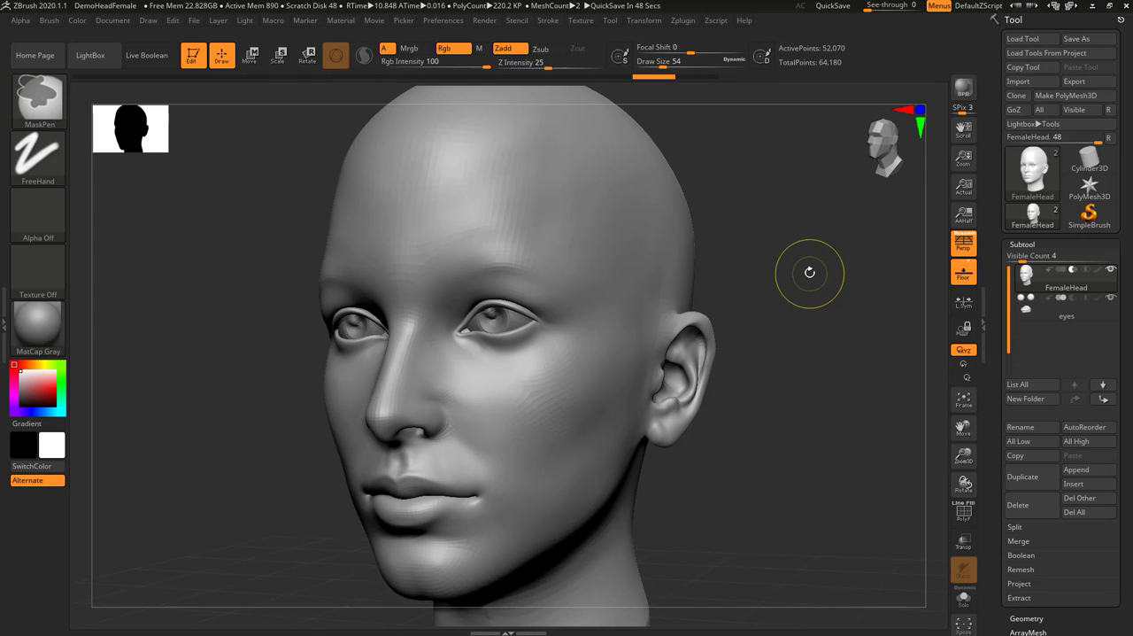
Return the head to its original mesh density, and subdivide it two levels
key(shift+d)
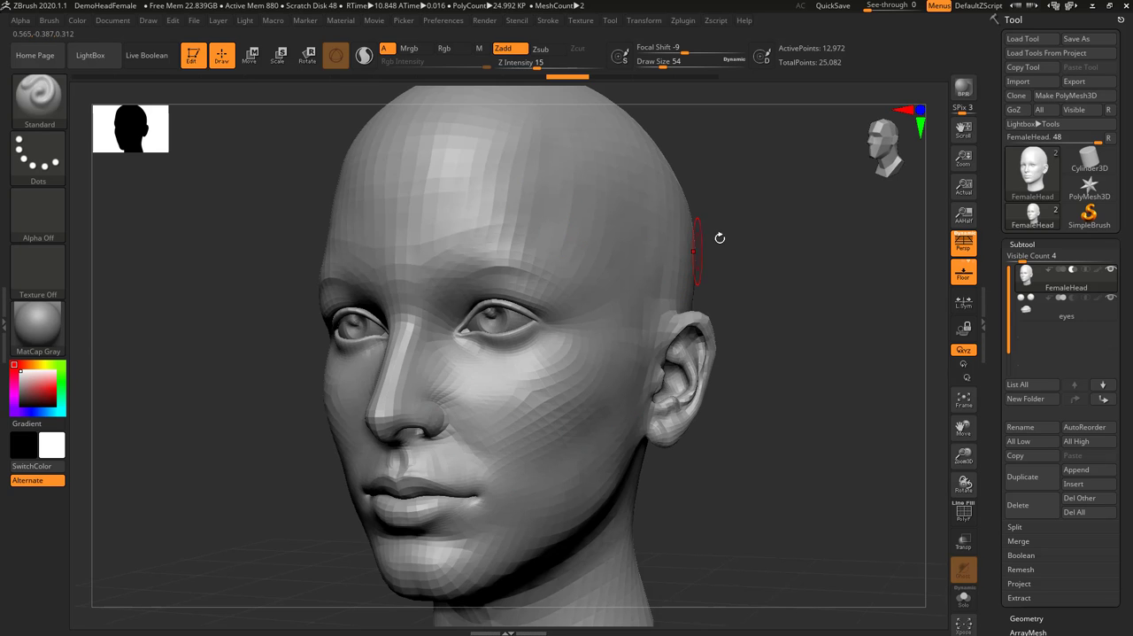
mouse_move(802, 282)
mouse_down()
mouse_move(803, 311)
mouse_move(814, 287)
mouse_move(812, 274)
mouse_move(798, 276)
mouse_up()
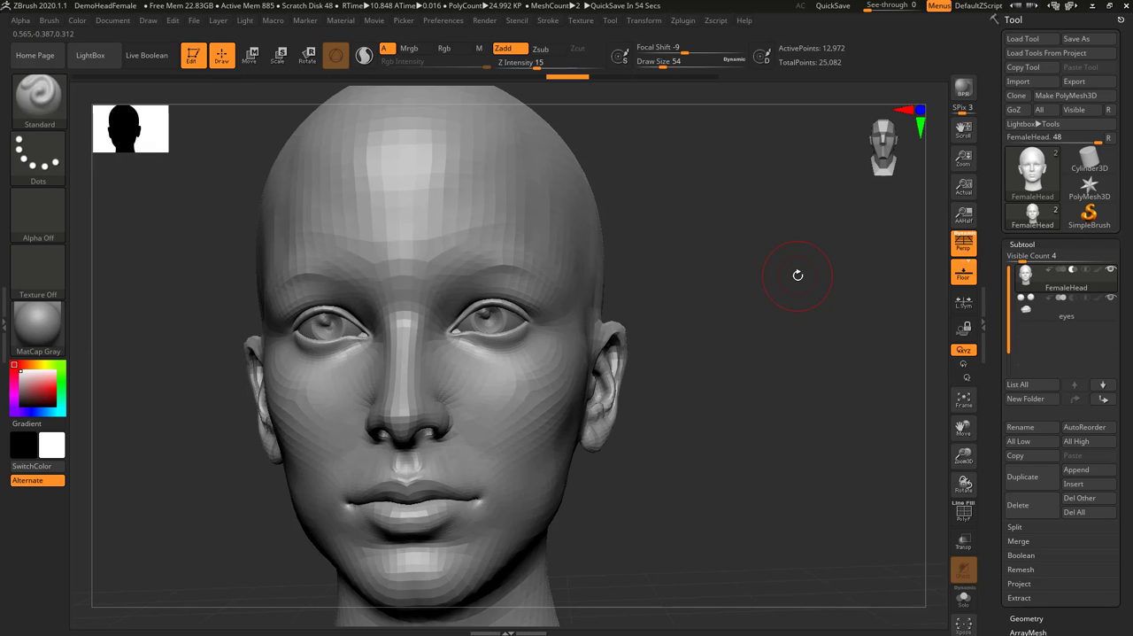
key(ctrl+d)
key(ctrl+d)
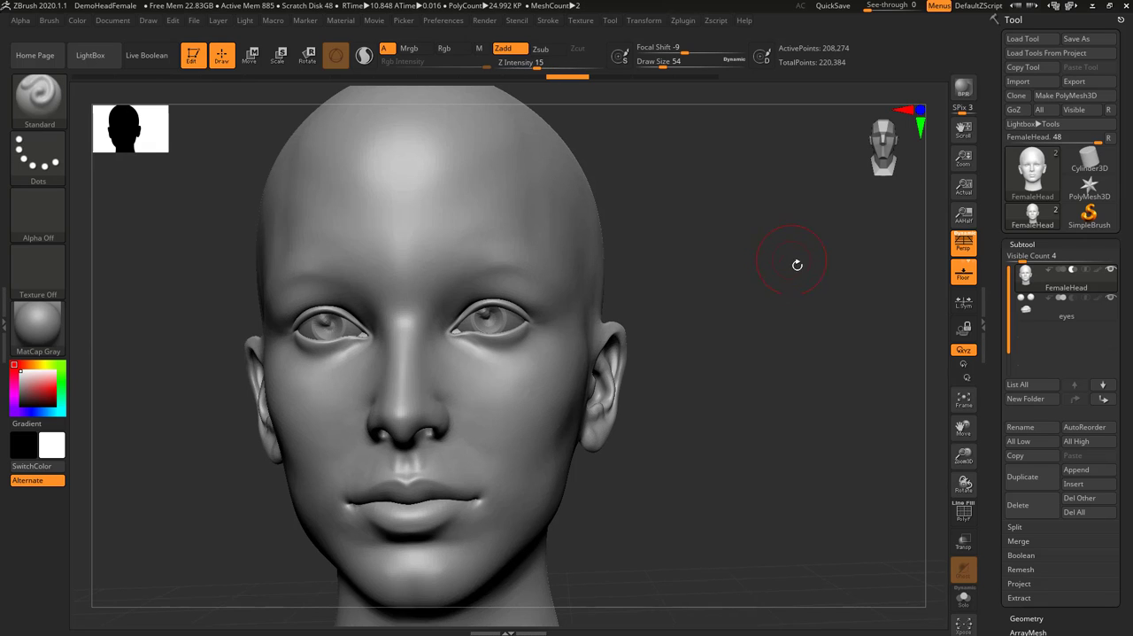
drag(795, 267, 777, 266)
alt+right_drag(623, 324, 640, 305)
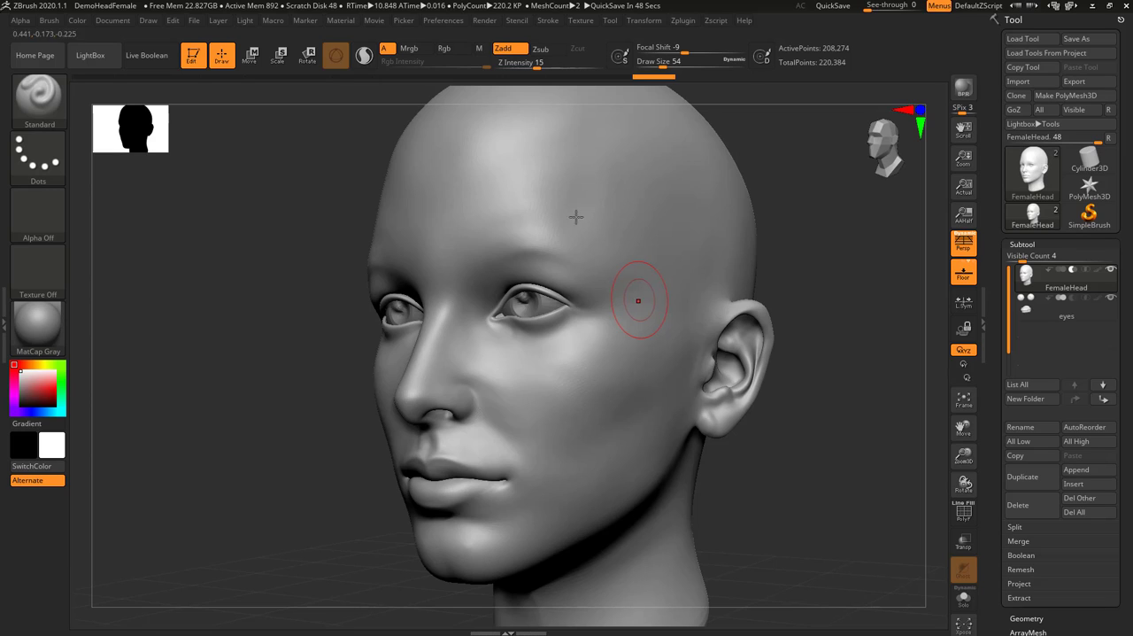
Set Focal Shift to -100 and stamp a single circular mark between the forehead and temple
drag(679, 53, 637, 31)
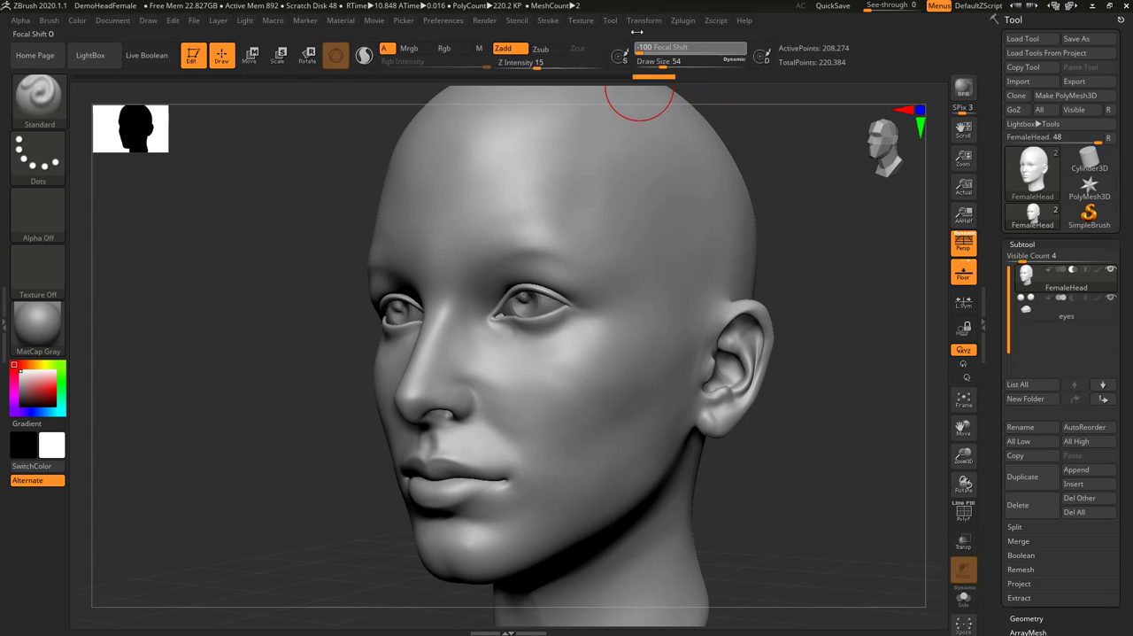
click(607, 189)
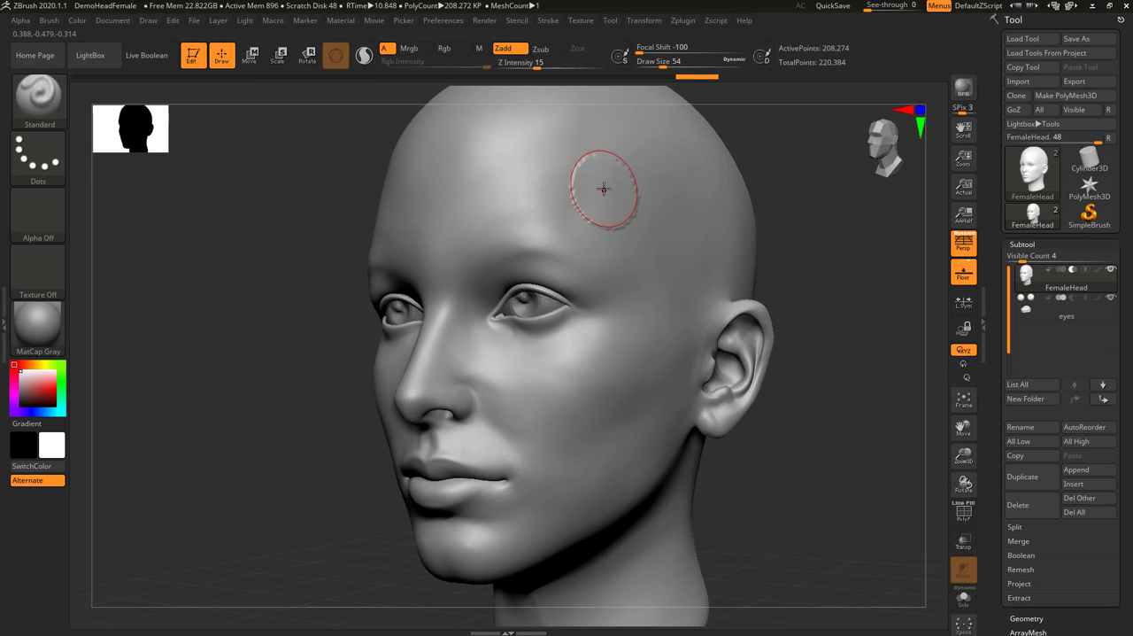
Choose the star-shaped Alpha 10, stamp a star on the temple, and brush star strokes over the forehead, eye area and jaw
click(46, 221)
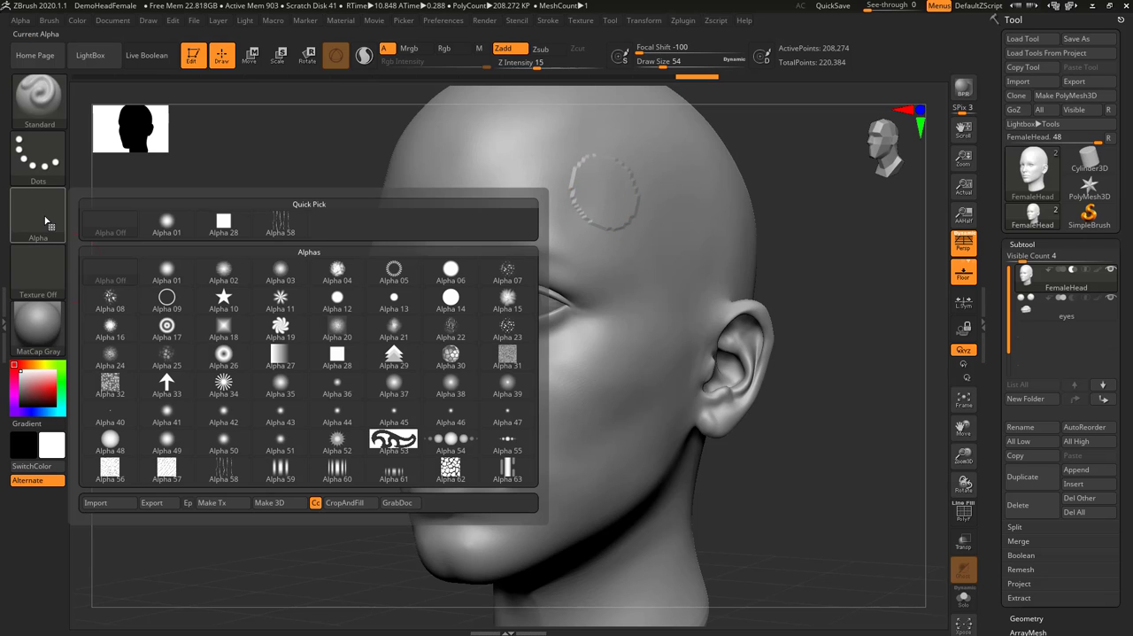
click(223, 299)
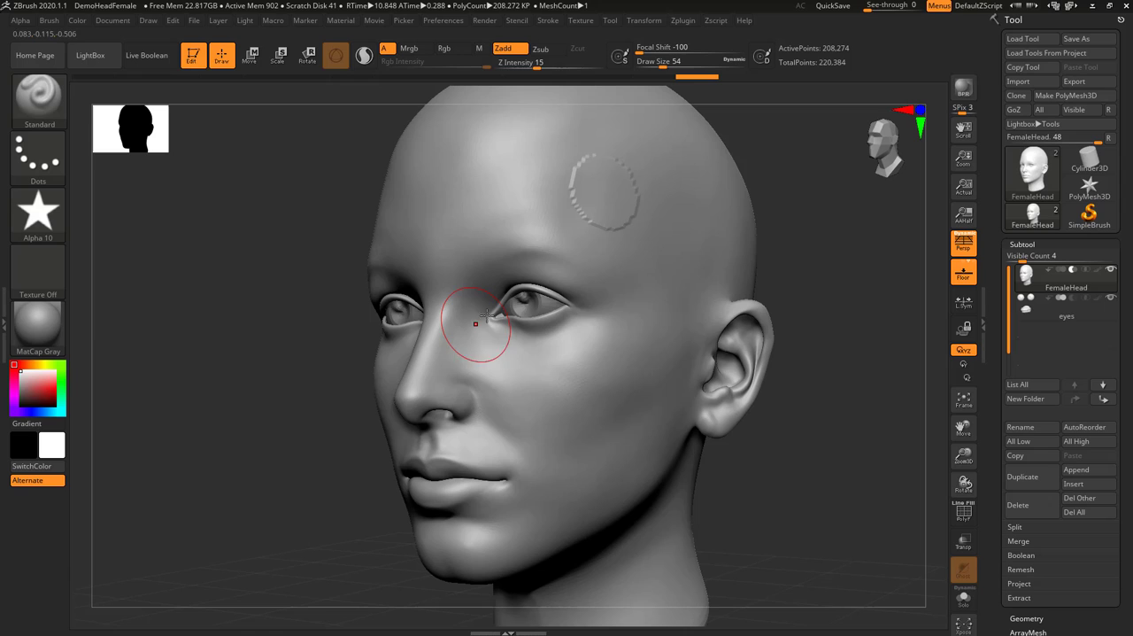
click(682, 230)
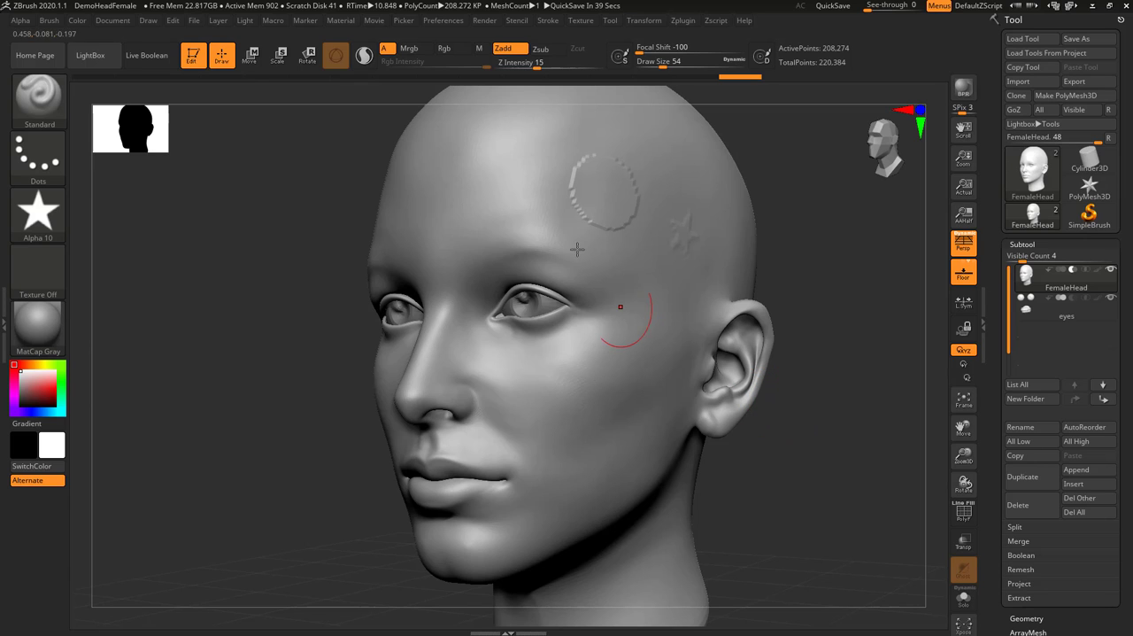
mouse_move(508, 149)
mouse_down()
mouse_move(543, 230)
mouse_move(461, 531)
mouse_up()
drag(483, 332, 580, 262)
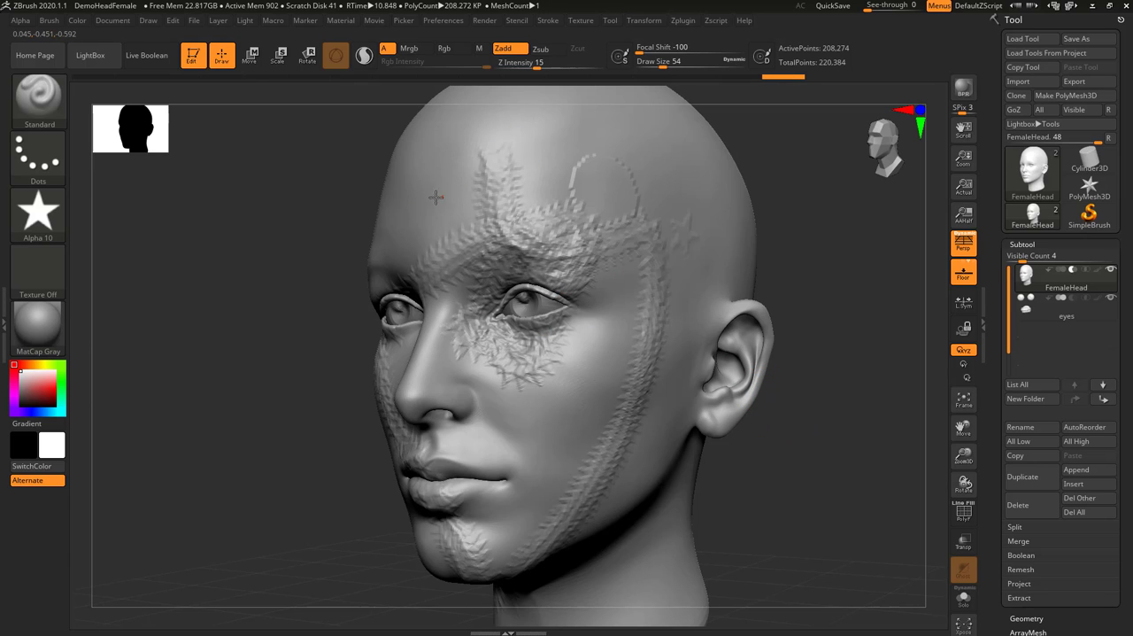
Brush more star strokes across the forehead, eye area, nose, cheek, lips and jaw
mouse_move(435, 198)
mouse_down()
mouse_move(483, 284)
mouse_move(567, 580)
mouse_up()
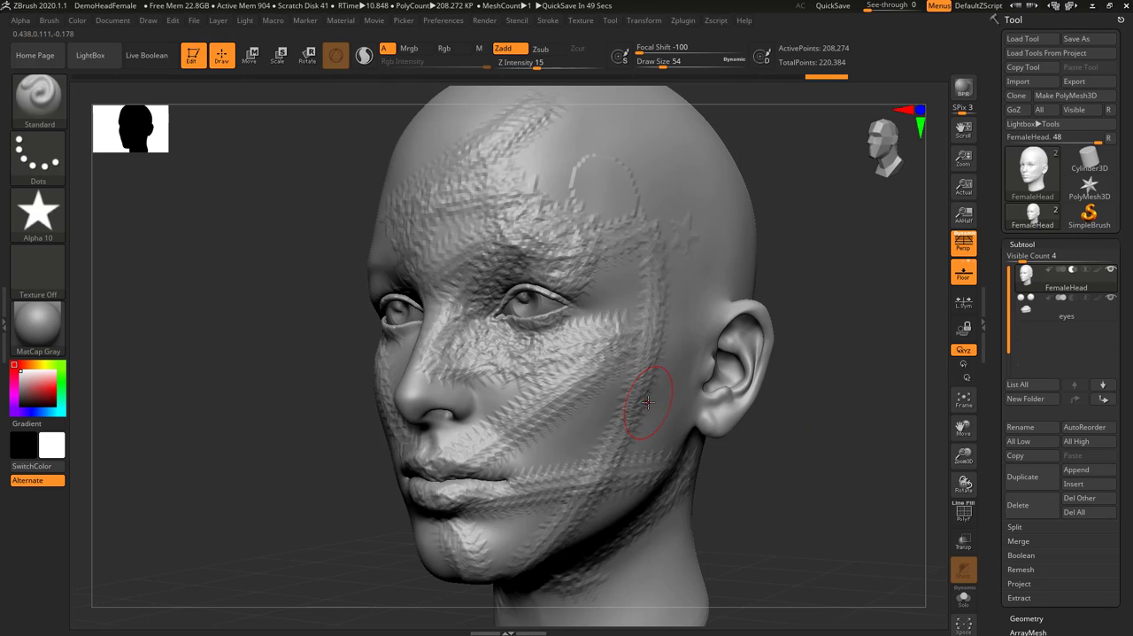
ctrl+right_drag(657, 402, 657, 372)
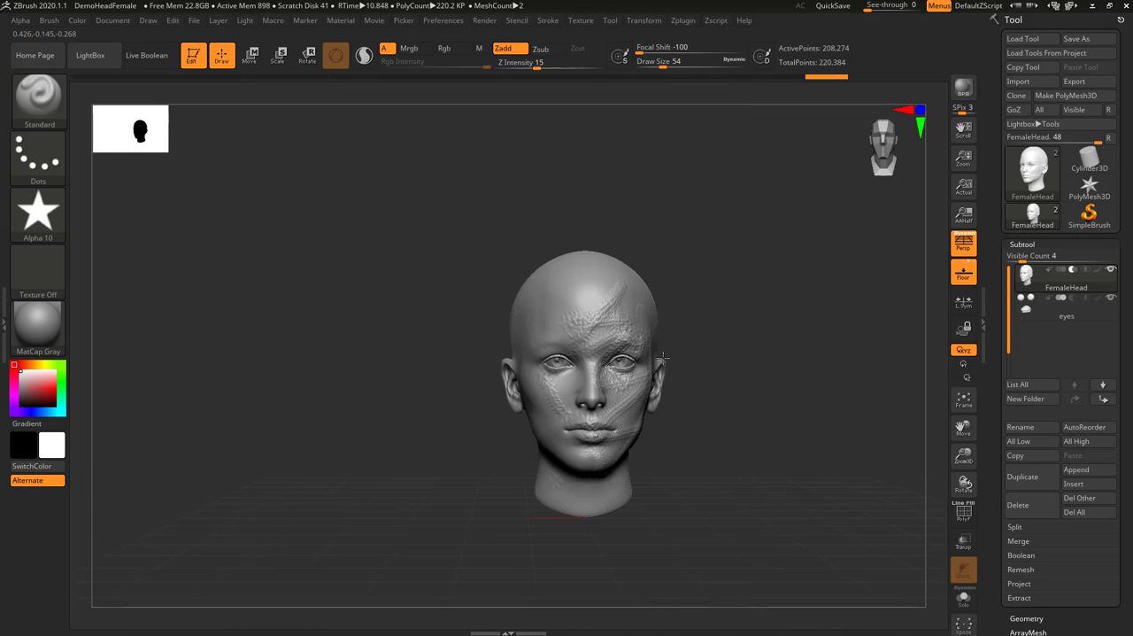
Render the textured head with BPR from a three-quarter view
ctrl+right_drag(646, 318, 749, 330)
ctrl+right_drag(789, 434, 714, 413)
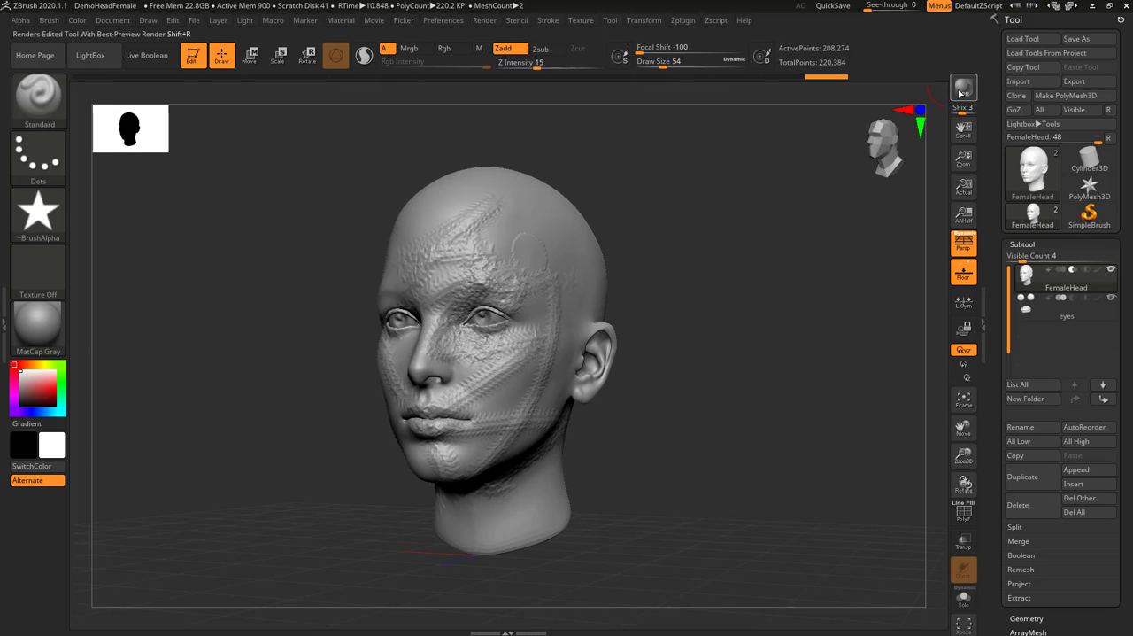
click(961, 92)
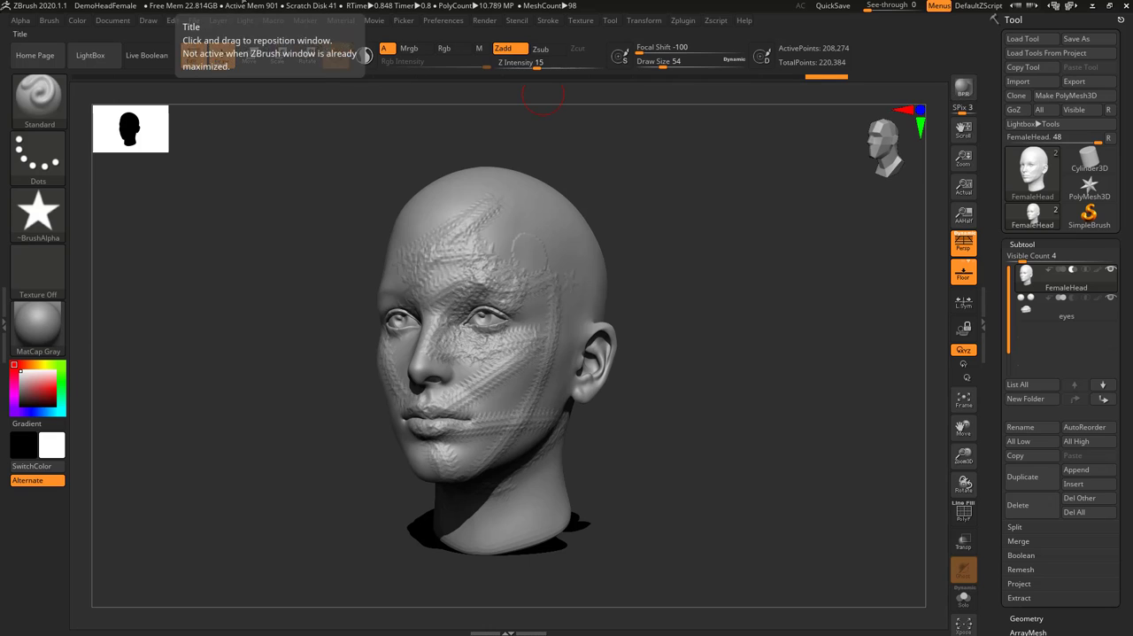
Check the Save As dialogs for the whole project and for the FemaleHead tool, leaving each without saving
click(195, 21)
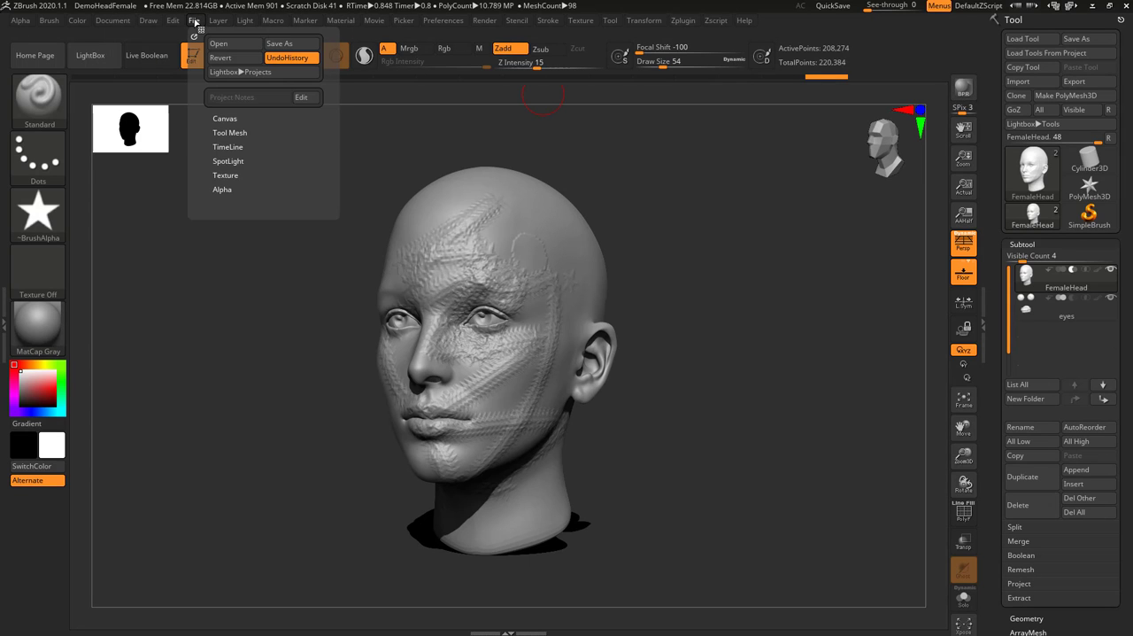
click(282, 43)
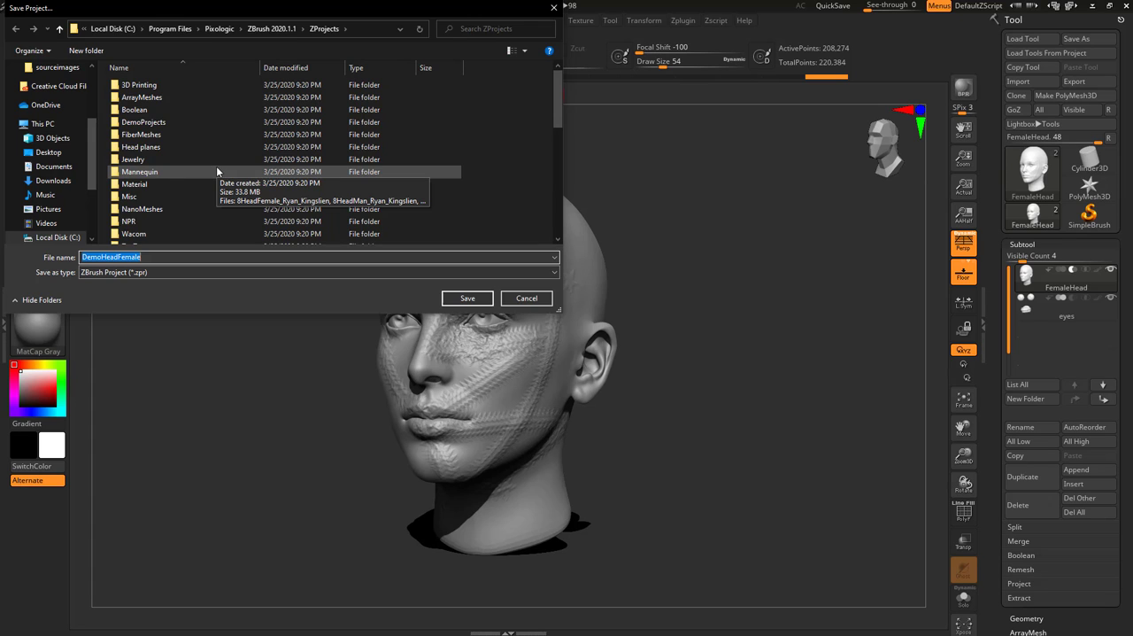
click(527, 298)
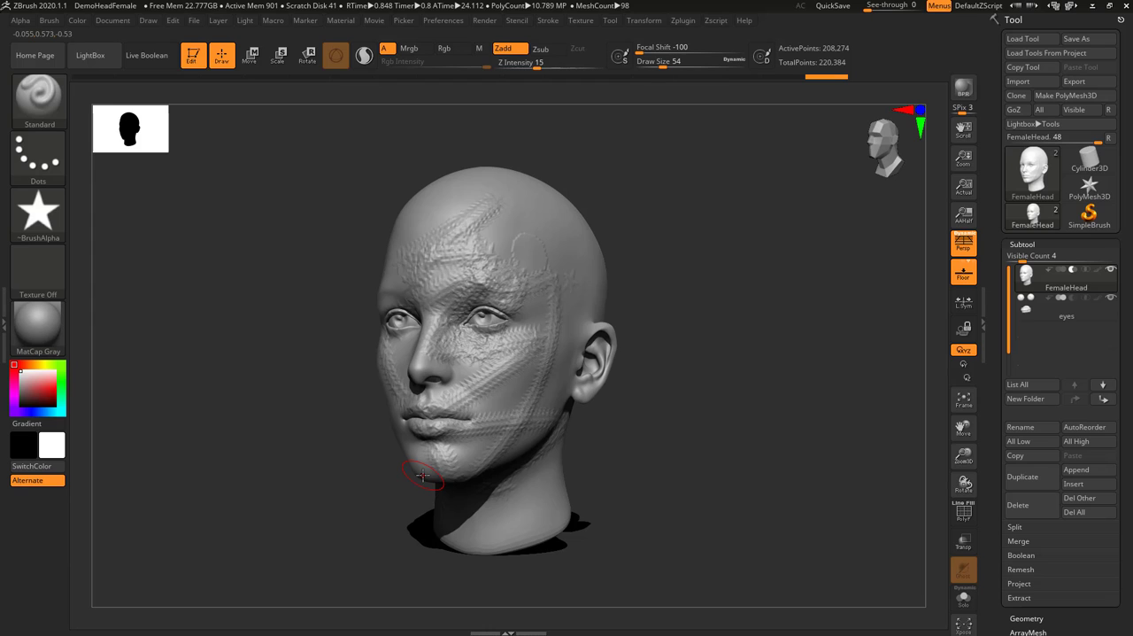
click(1076, 39)
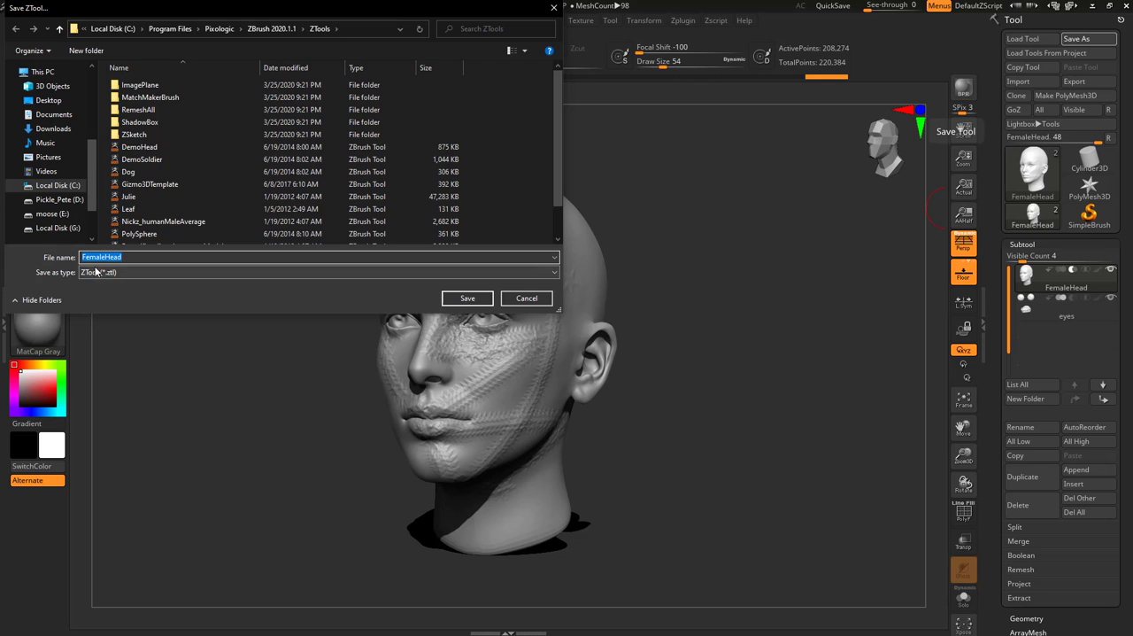
click(527, 298)
mouse_move(1019, 268)
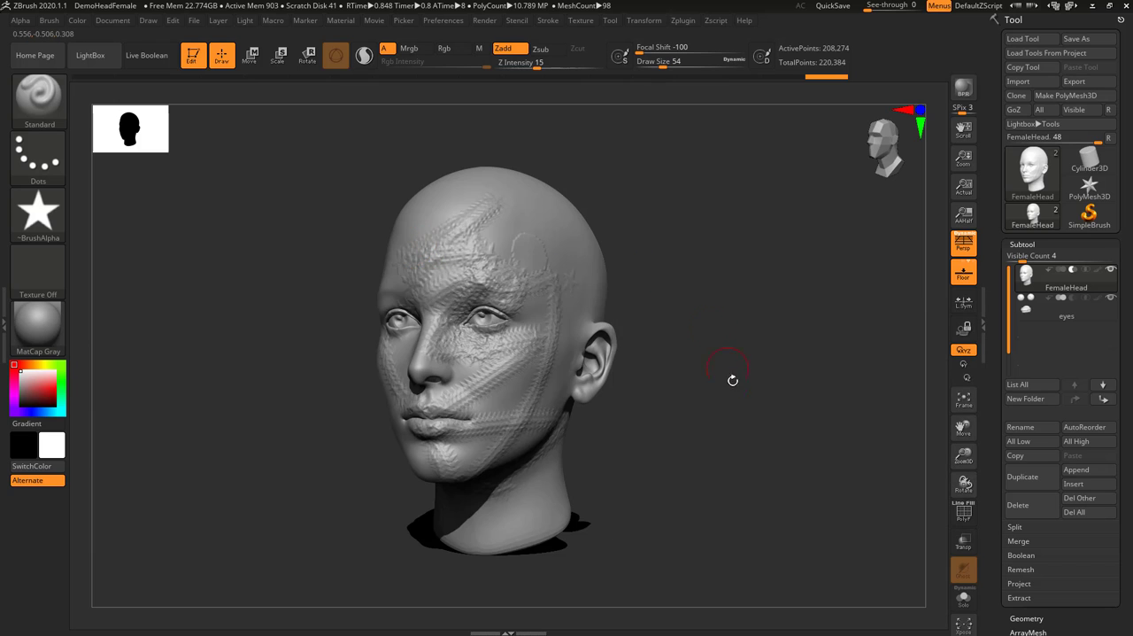
Inspect the star texture from the side, and render the head again from the three-quarter view
drag(731, 380, 708, 384)
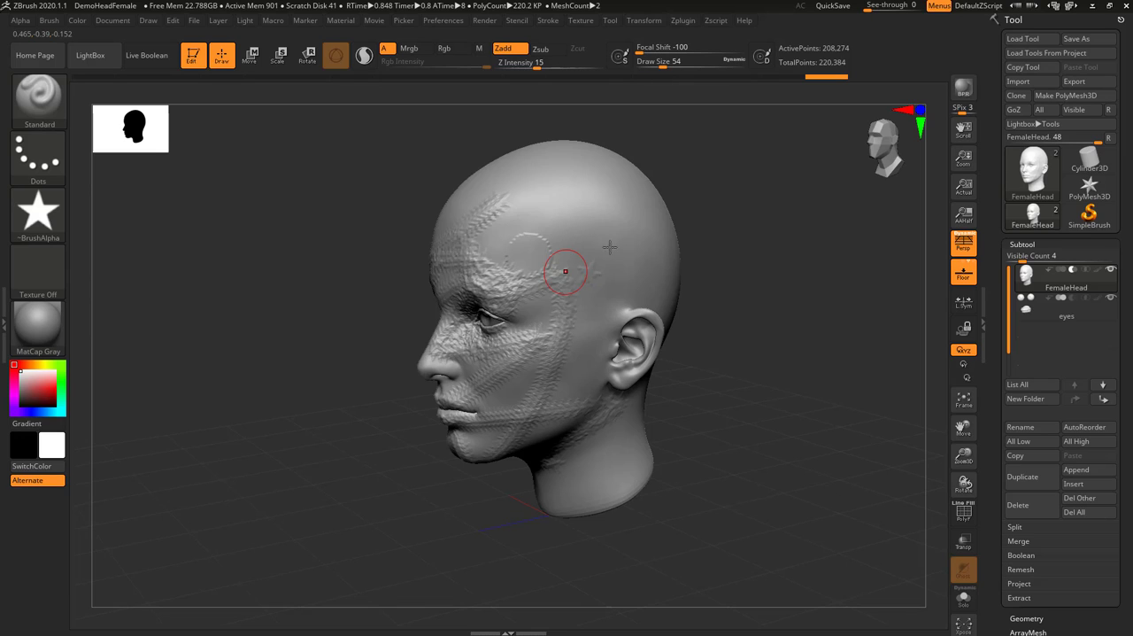
click(589, 270)
drag(276, 220, 301, 197)
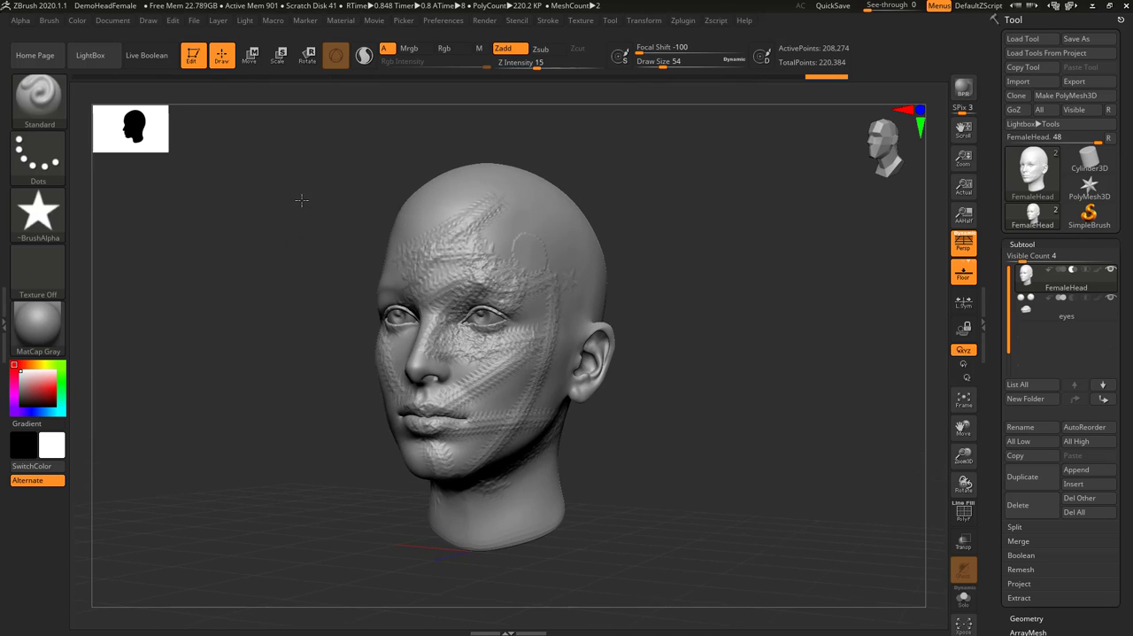
key(shift+r)
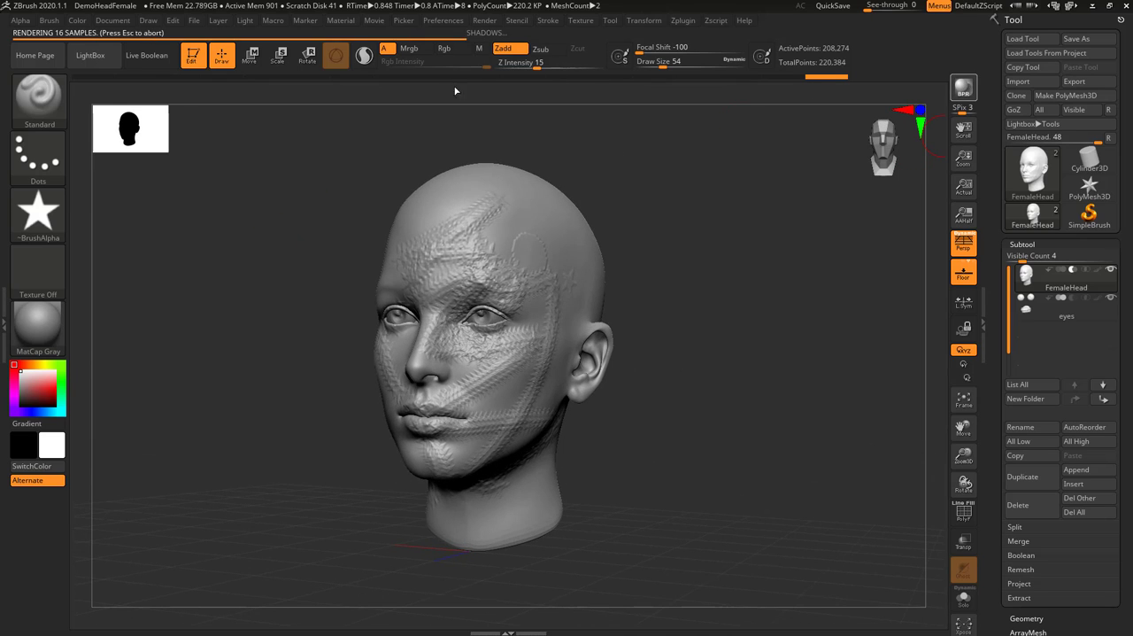
Export the rendered document as a Photoshop PSD image with the file name ZBrush Document
click(112, 21)
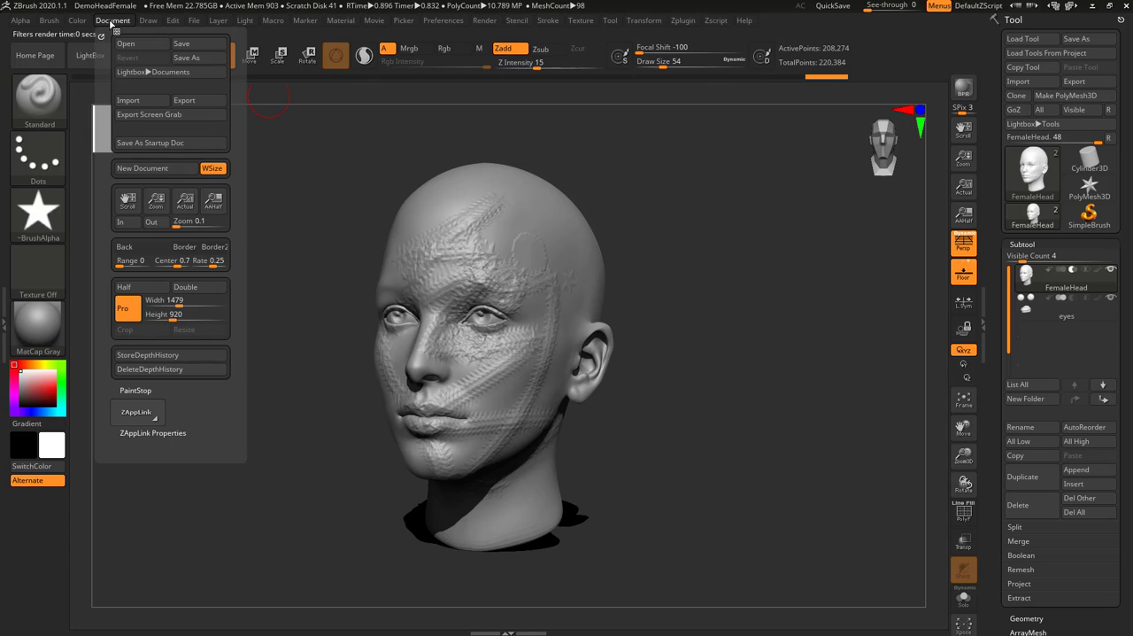
click(198, 101)
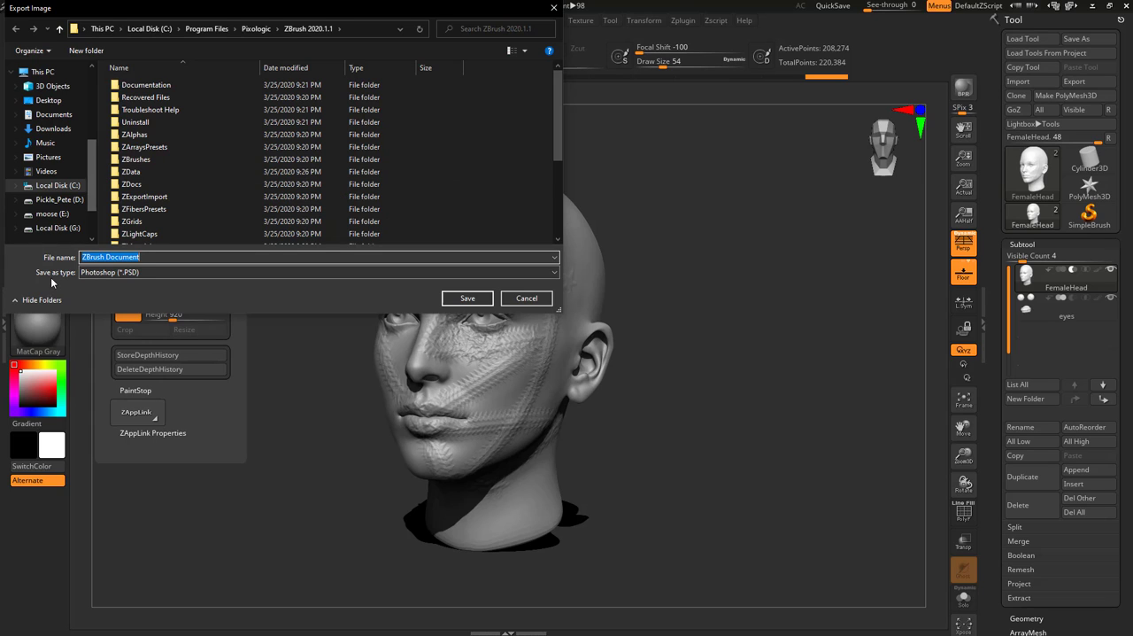
click(120, 272)
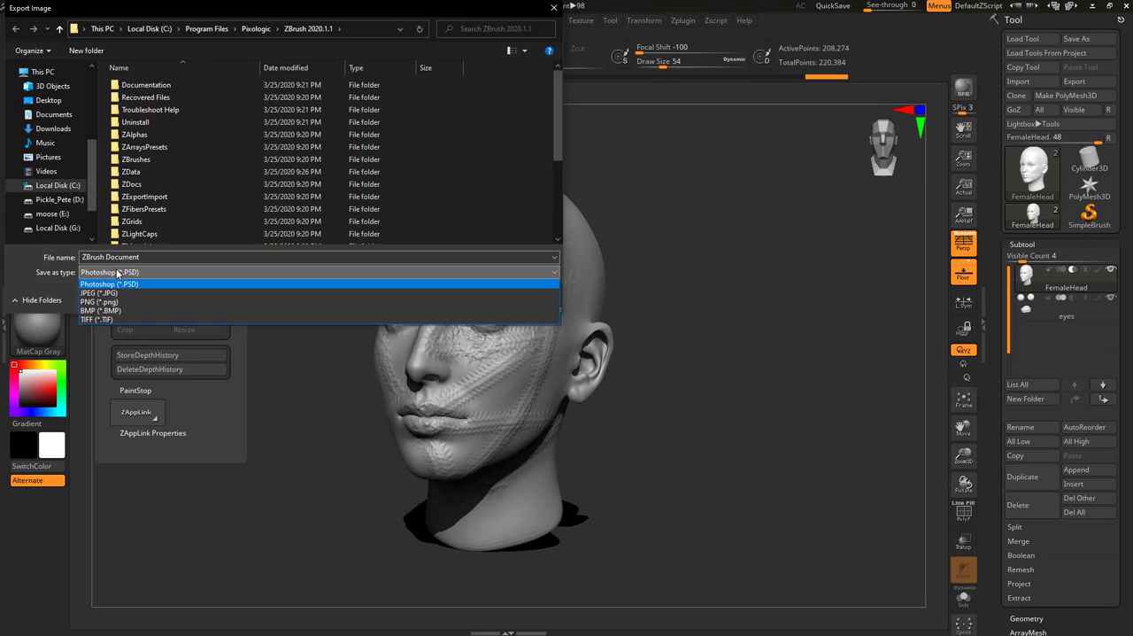
click(470, 285)
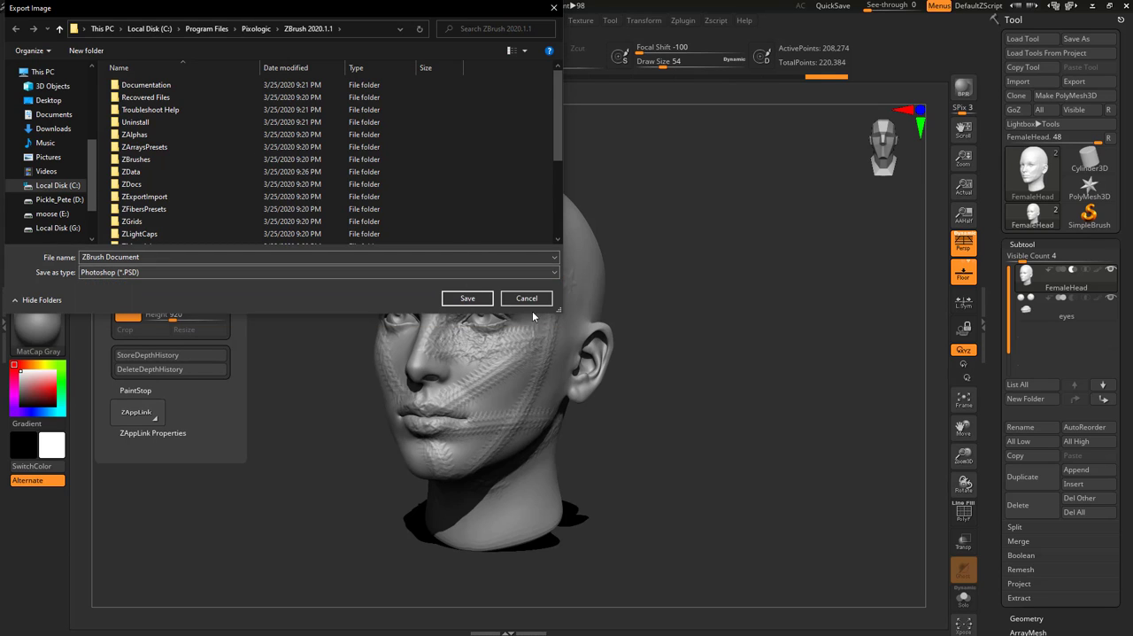
click(466, 299)
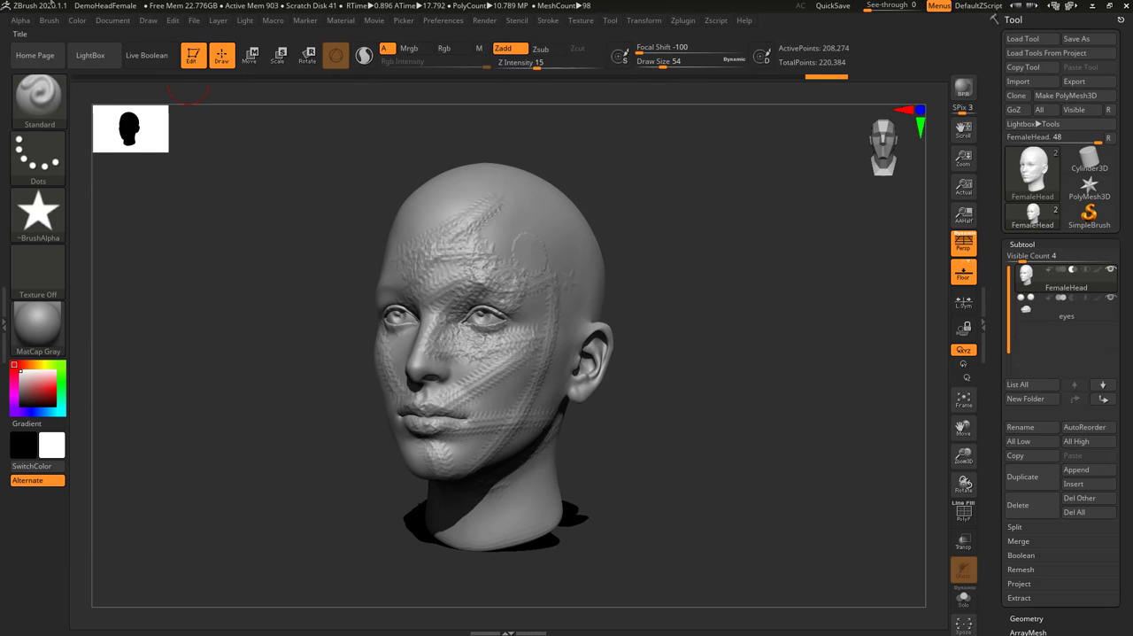
Try a JPEG export of the render with Adjust enabled and Contrast at about 0.11, then cancel the export
click(113, 21)
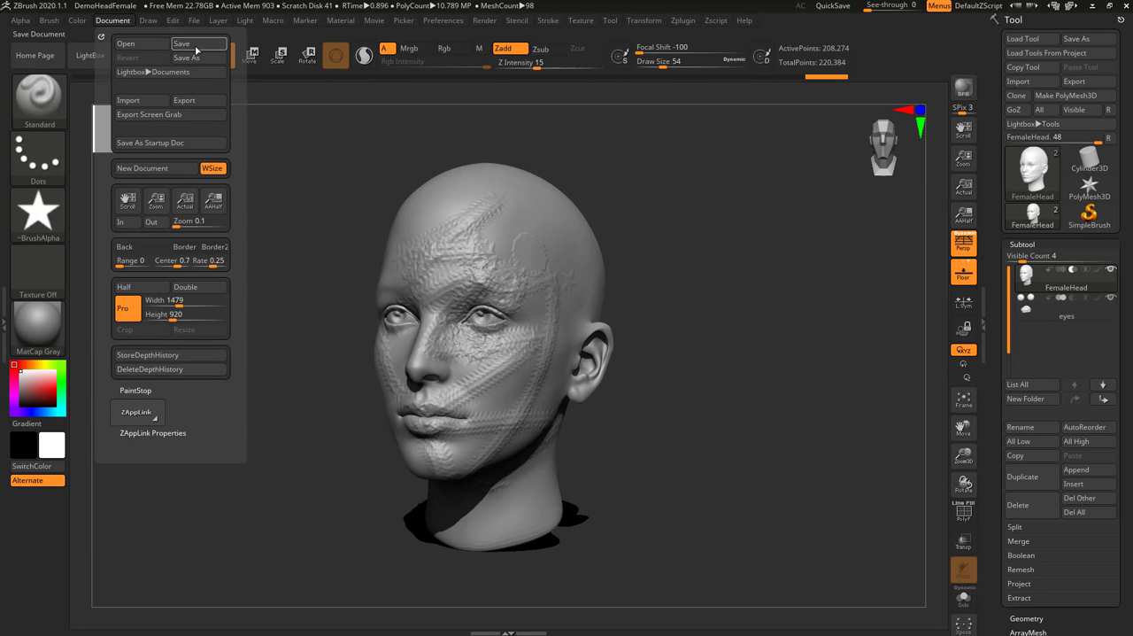
click(203, 101)
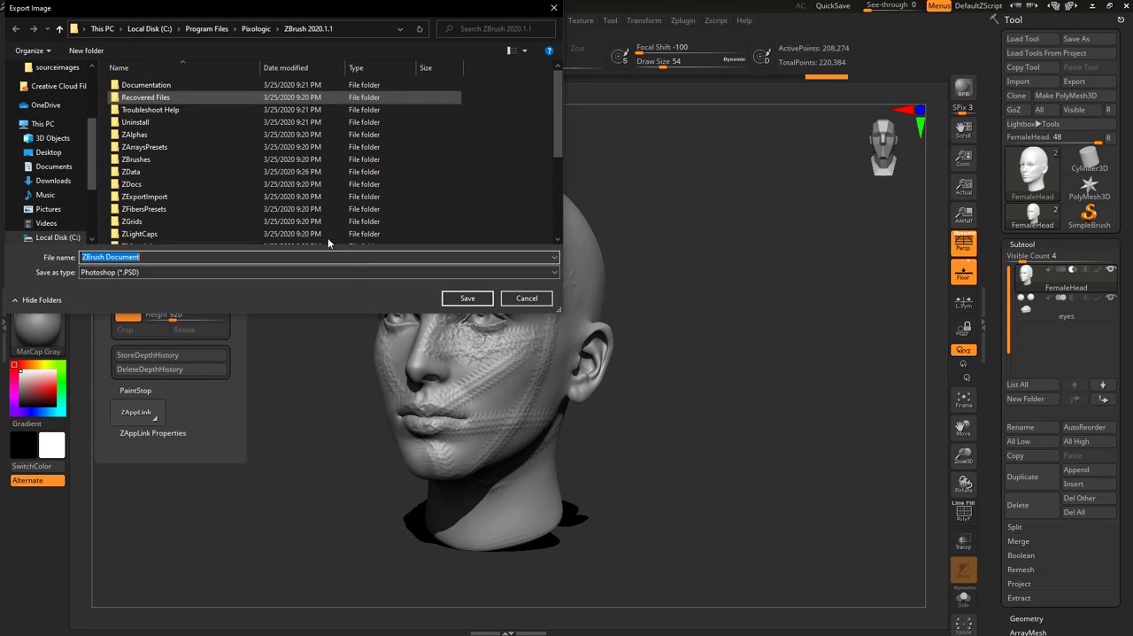
click(271, 272)
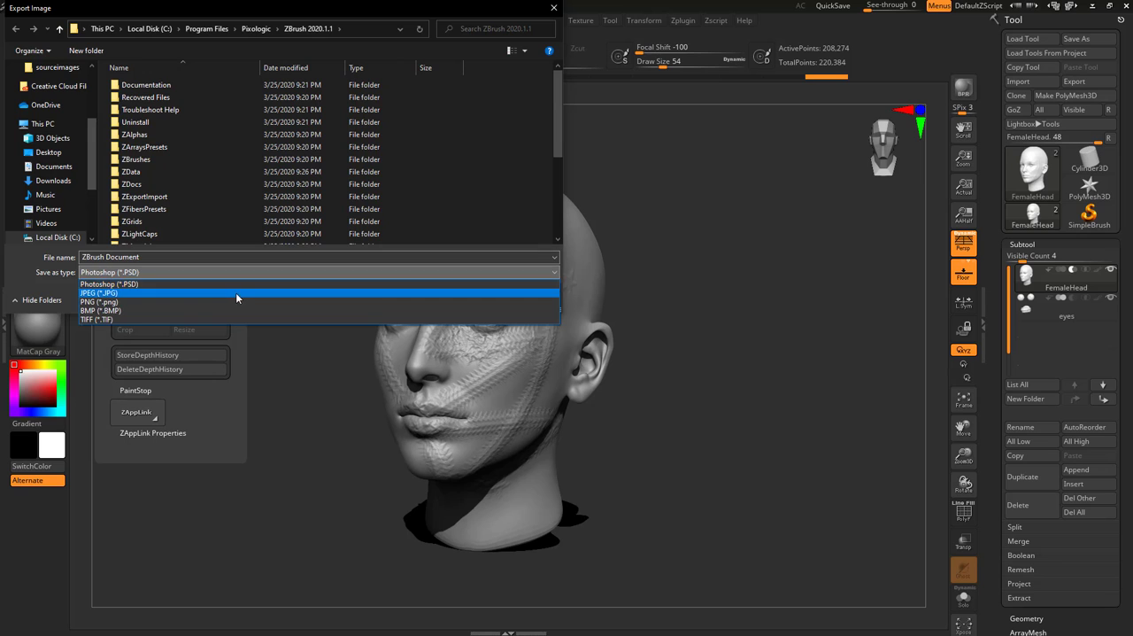
click(235, 293)
click(467, 298)
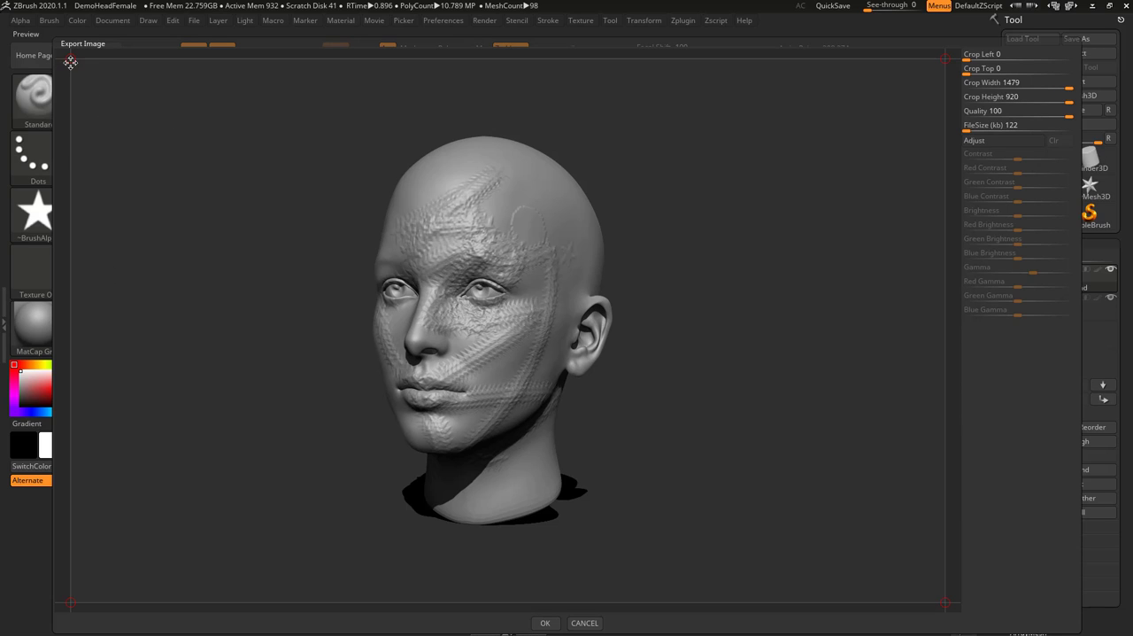
mouse_move(70, 60)
mouse_down()
mouse_move(145, 105)
mouse_move(319, 94)
mouse_move(378, 106)
mouse_move(129, 7)
mouse_move(59, 29)
mouse_up()
click(977, 141)
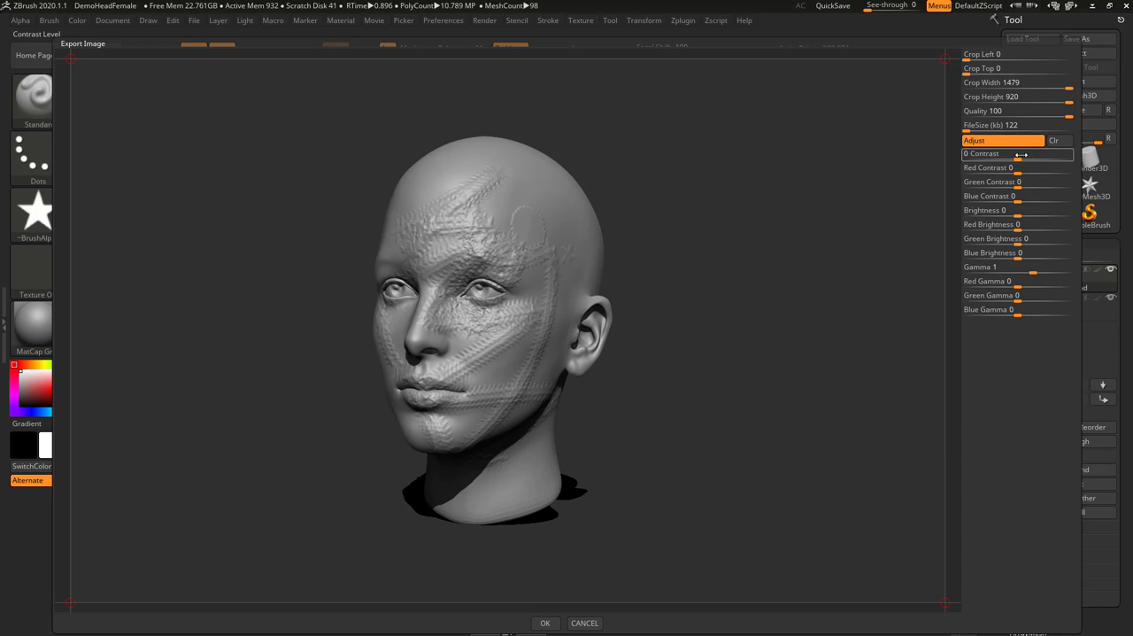
drag(1018, 158, 1049, 159)
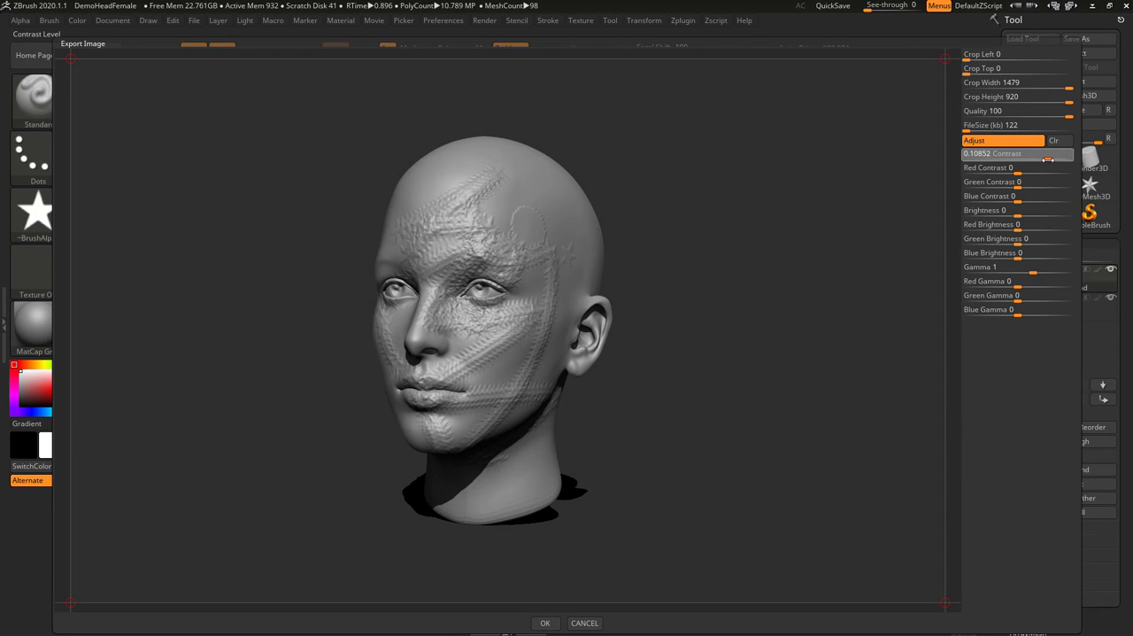
click(583, 622)
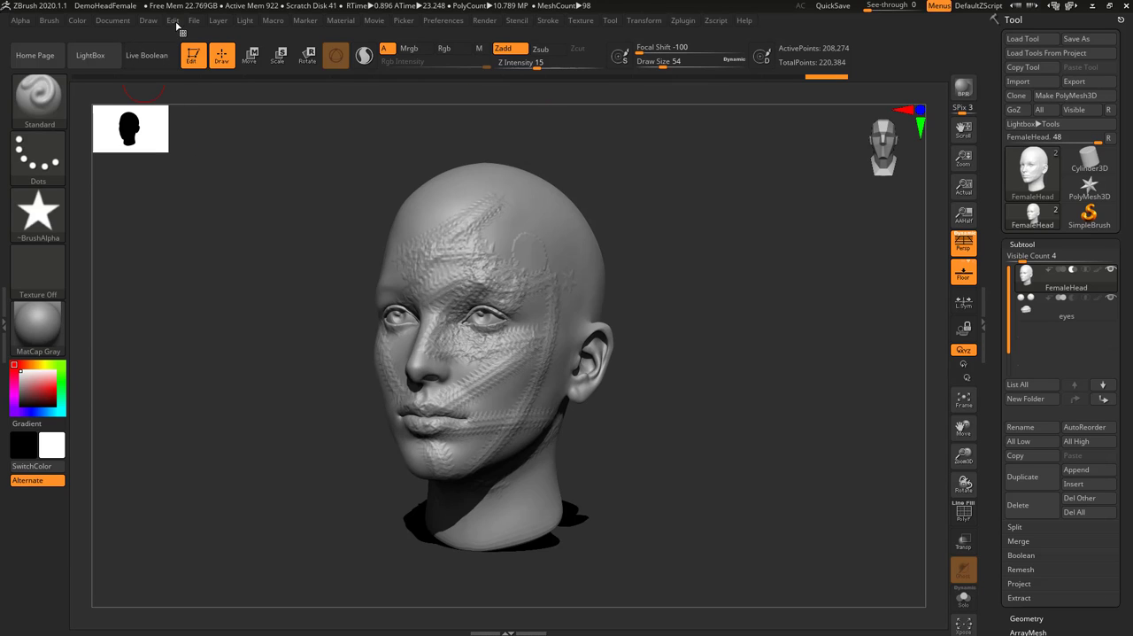
Look at the head from the front, and produce a BPR render from nearer its side
mouse_move(115, 19)
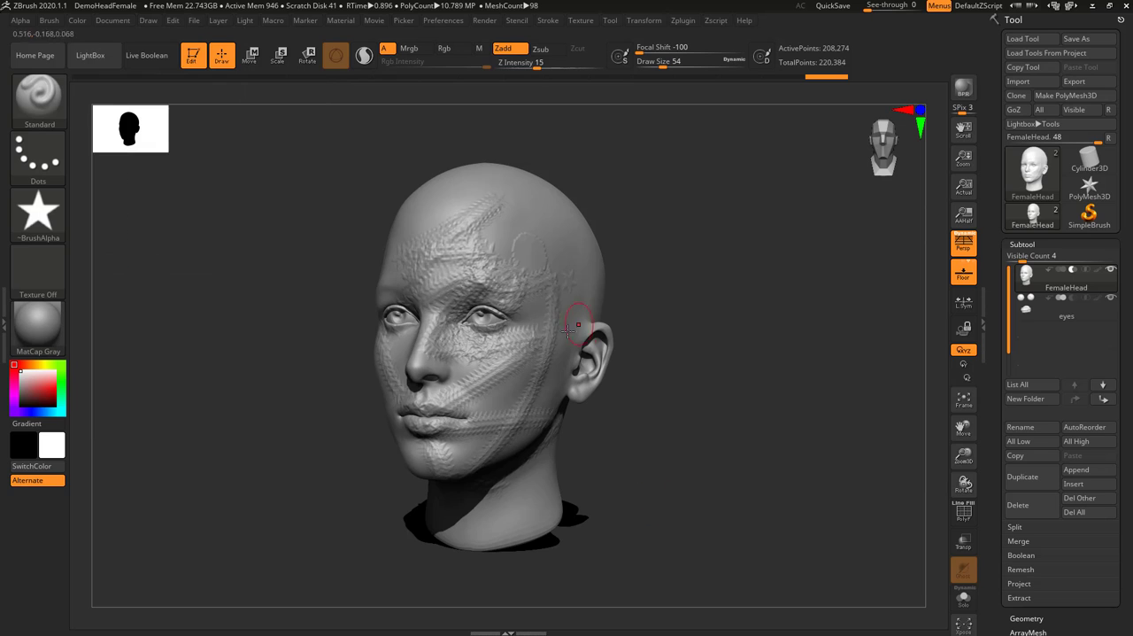
mouse_move(715, 337)
mouse_down()
mouse_move(703, 361)
mouse_move(733, 328)
mouse_move(724, 321)
mouse_up()
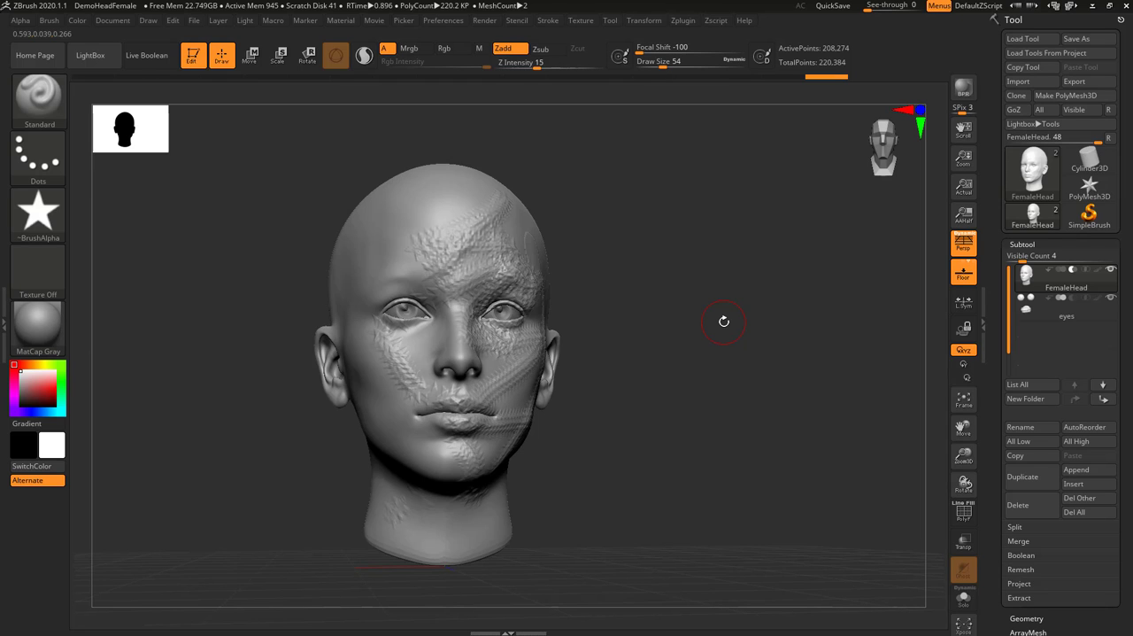
drag(749, 216, 633, 262)
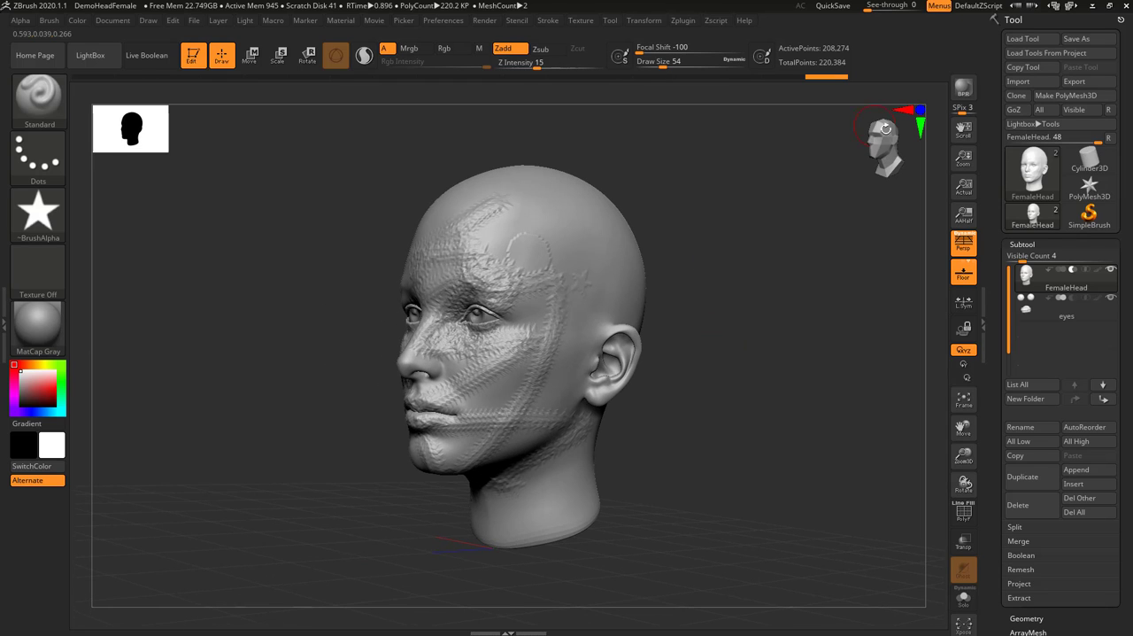
click(968, 100)
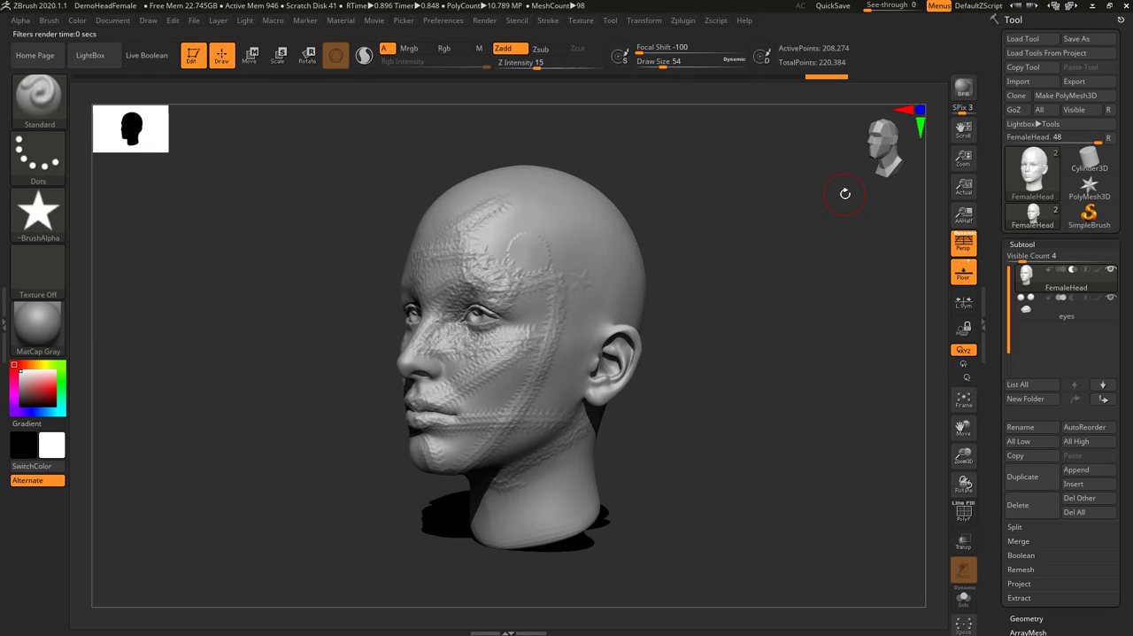
Try switching from the head to the Sphere3D tool and drawing it on the canvas
drag(714, 363, 747, 328)
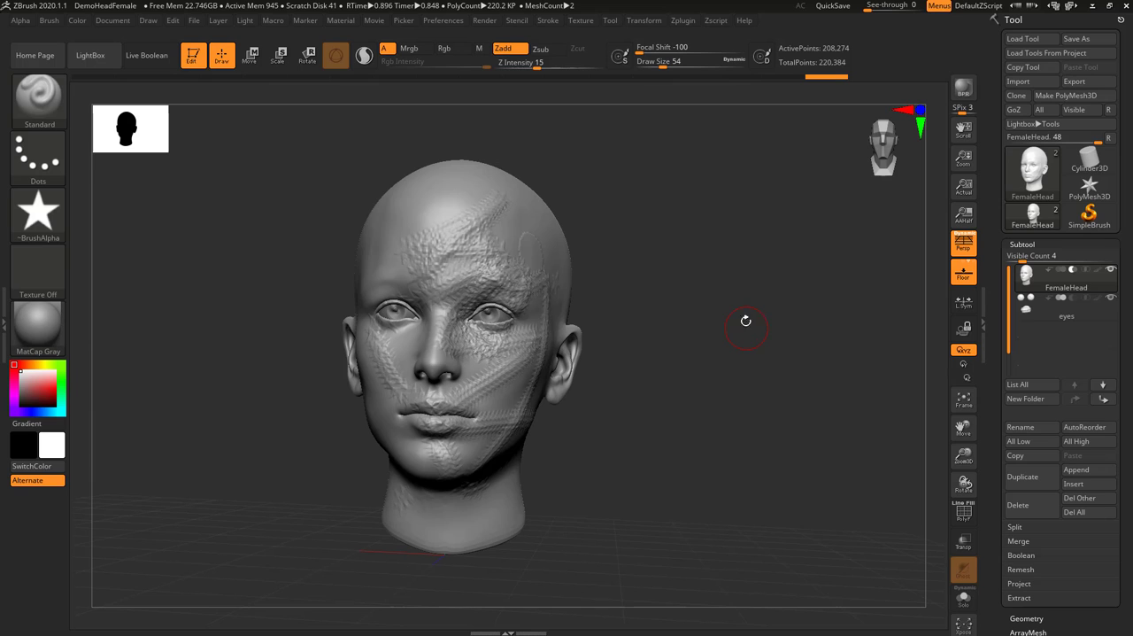
click(1033, 168)
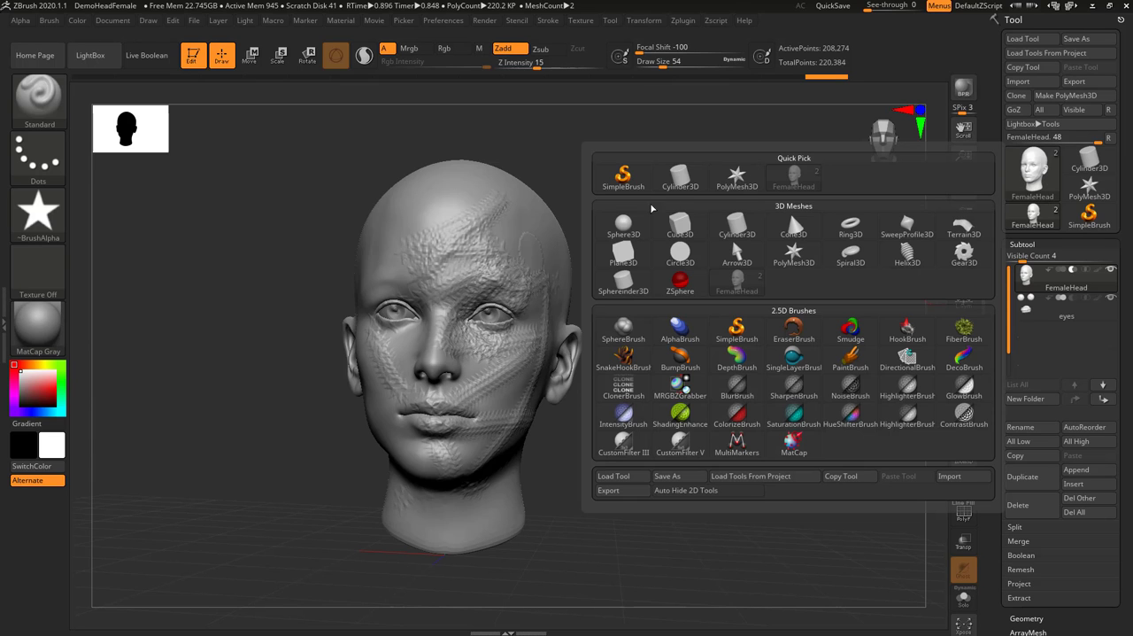
click(623, 226)
drag(651, 282, 767, 351)
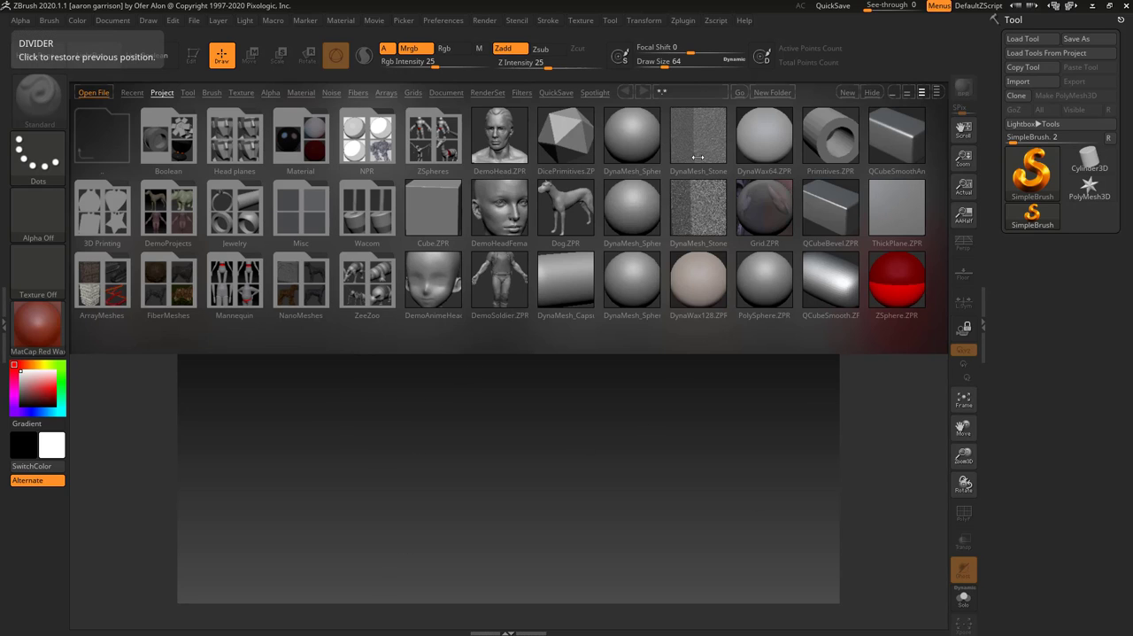
Hide LightBox in the fresh document, choose the Sphere3D mesh, and draw one large sphere near the canvas centre
click(77, 56)
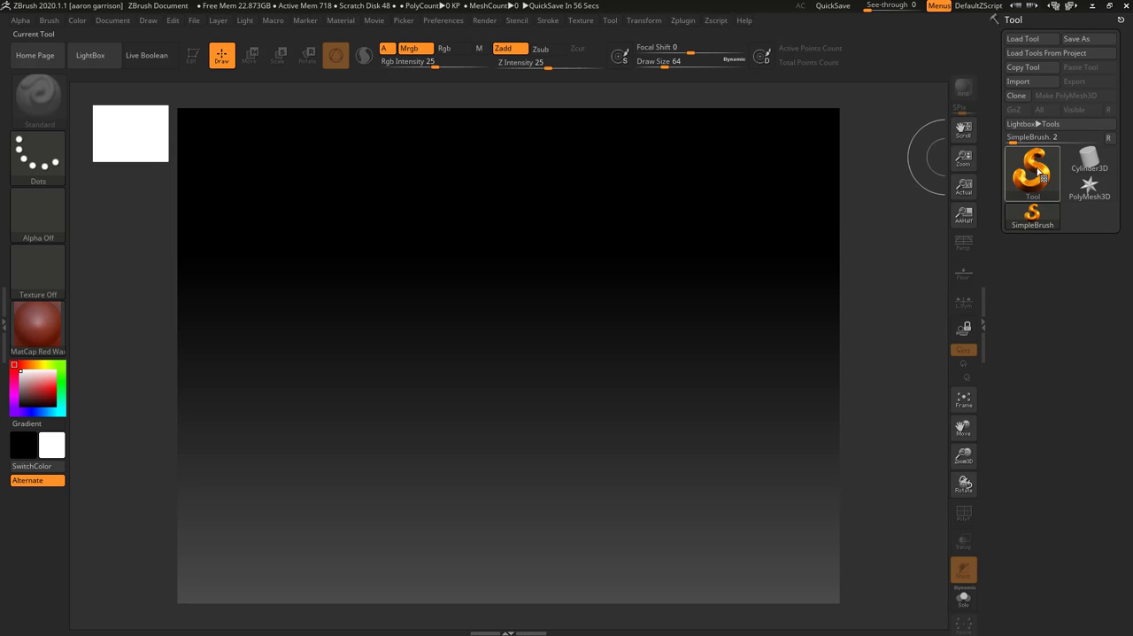
click(1029, 174)
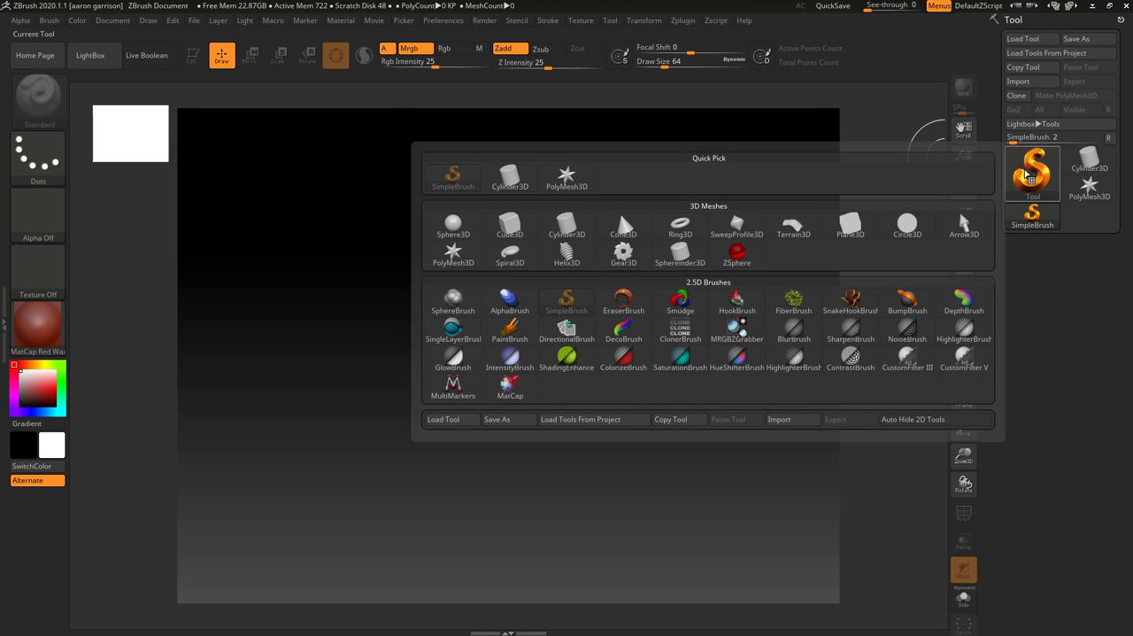
click(451, 225)
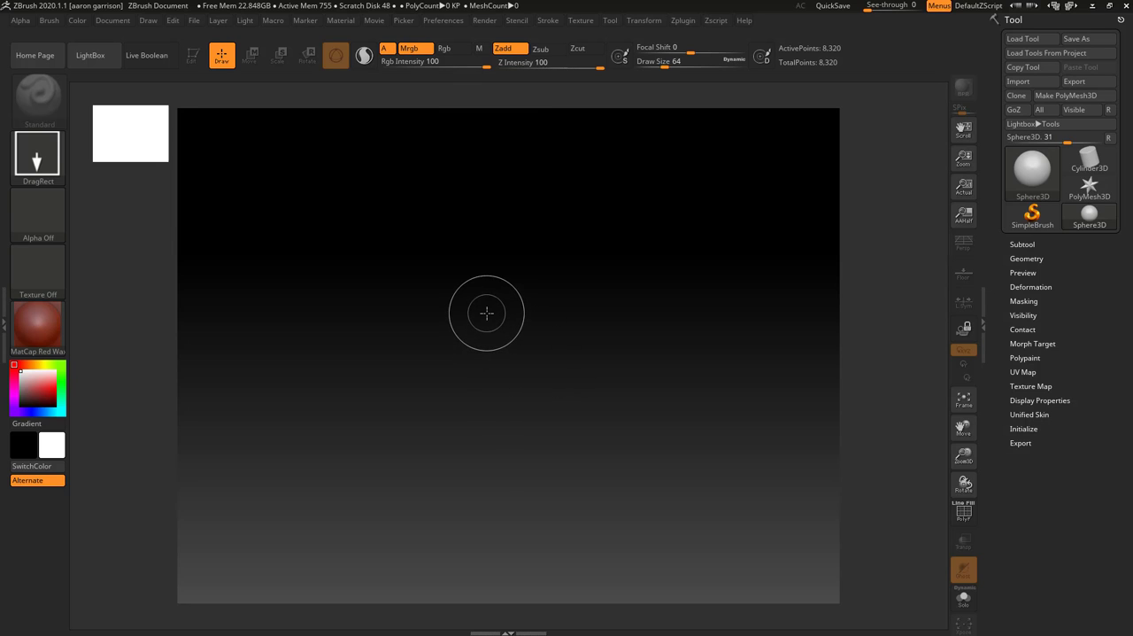
drag(488, 311, 680, 448)
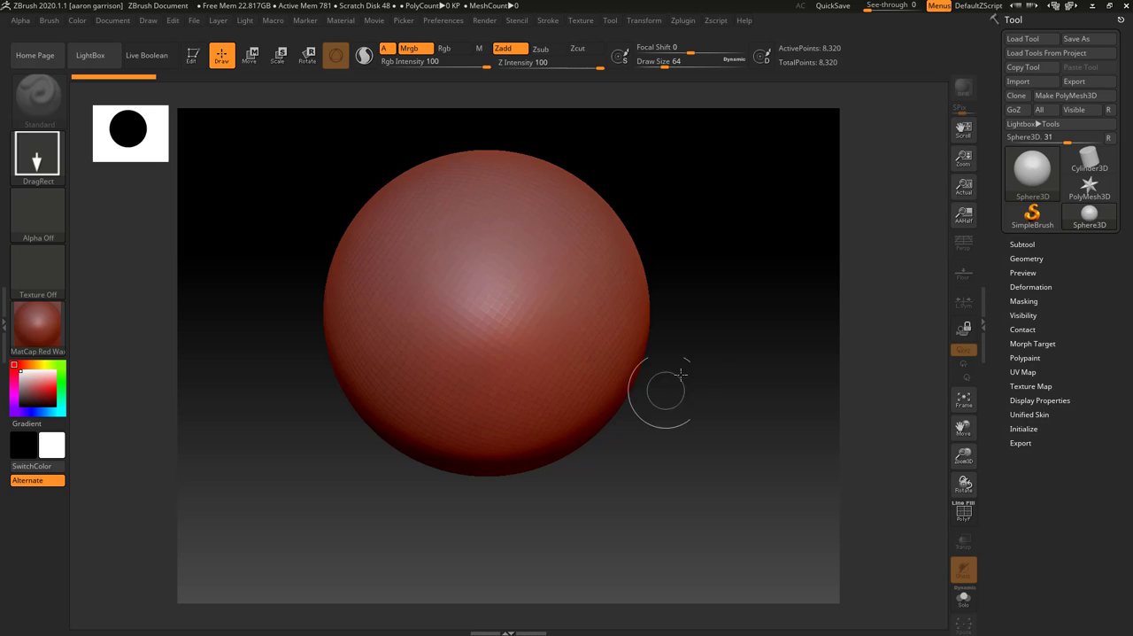
Scatter several more overlapping spheres of different sizes across the canvas and clear them all from the canvas
drag(672, 228, 795, 330)
drag(519, 316, 708, 467)
drag(274, 366, 507, 553)
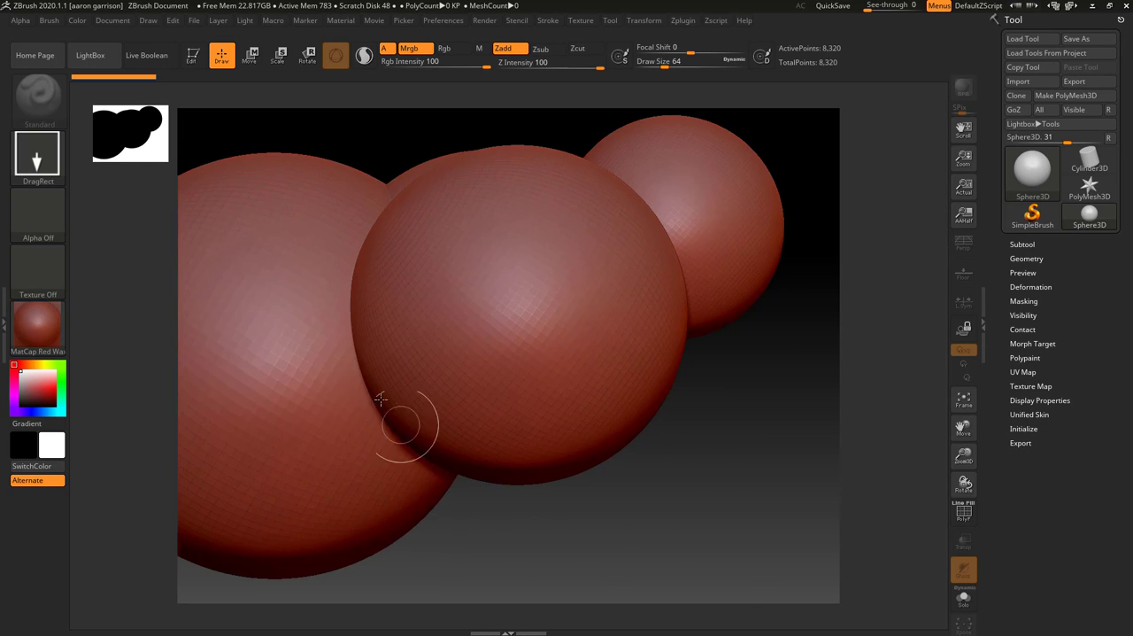
drag(378, 396, 548, 533)
drag(648, 373, 892, 565)
drag(688, 342, 753, 395)
drag(469, 326, 406, 373)
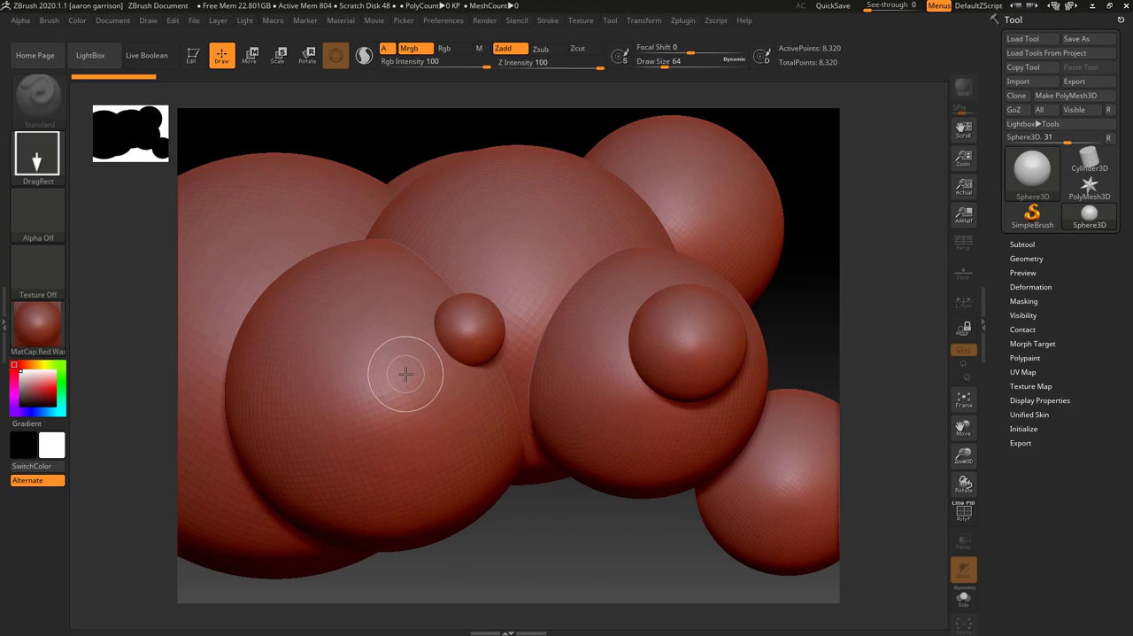
key(ctrl+n)
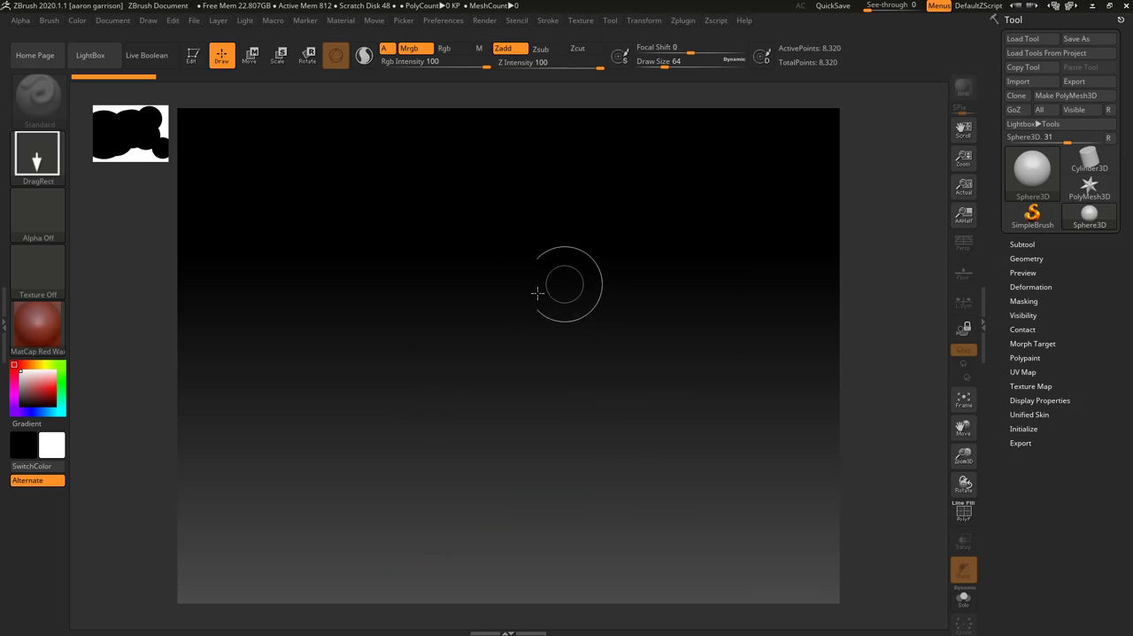
Draw a single large sphere near the canvas centre, enter Edit mode, and try a brush stroke across its upper part
mouse_move(488, 305)
mouse_down()
mouse_move(519, 324)
mouse_move(692, 515)
mouse_move(685, 519)
mouse_up()
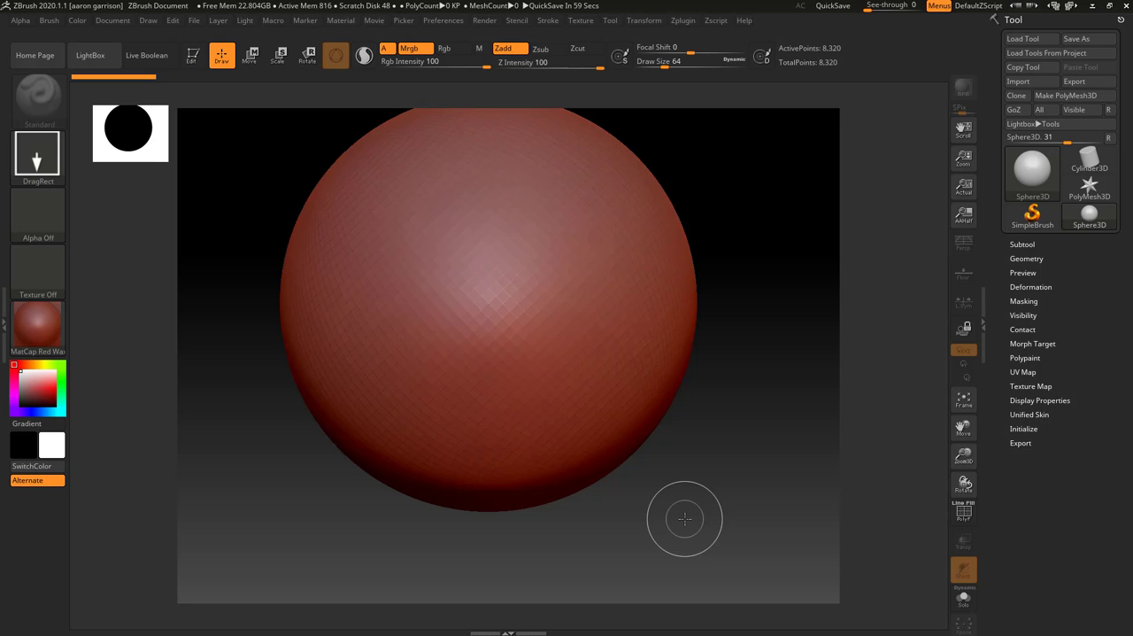
key(t)
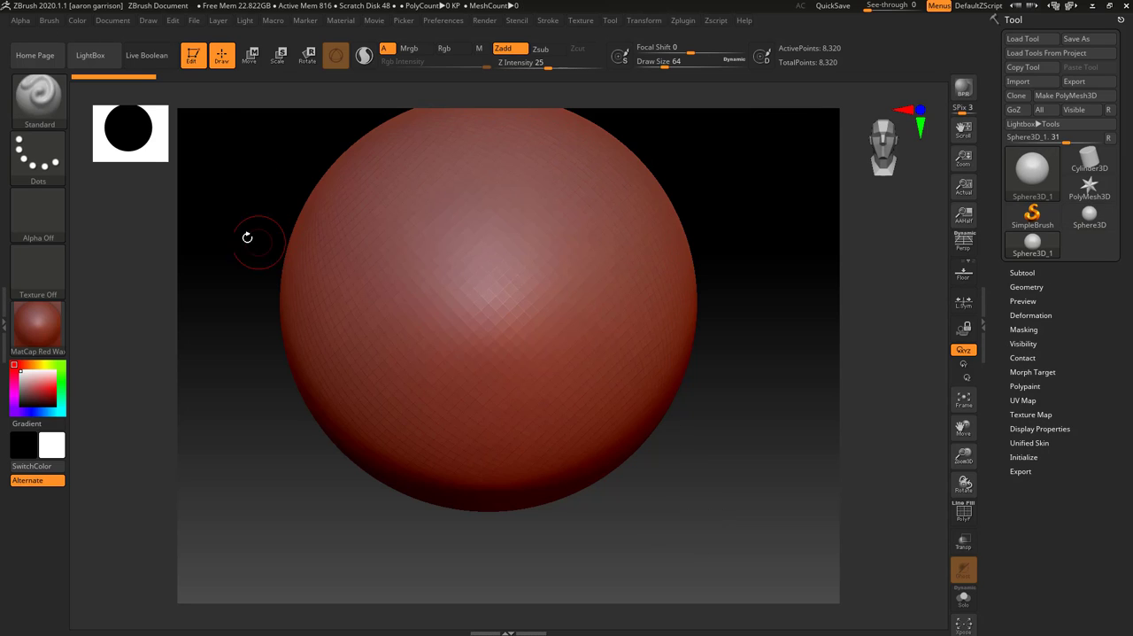
drag(302, 184, 556, 244)
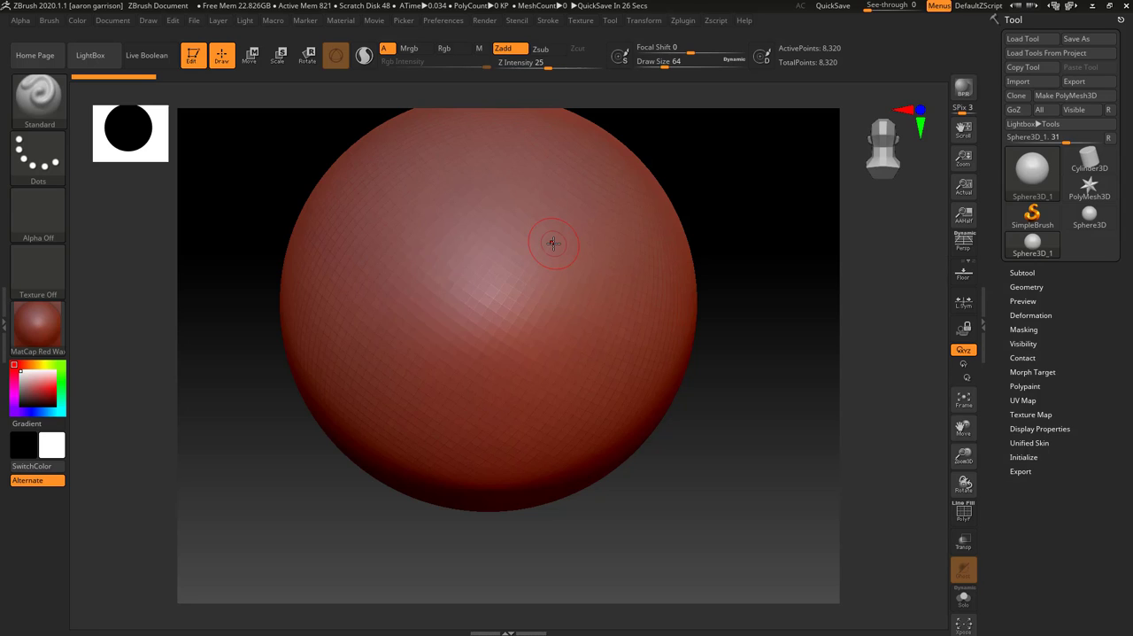
Lower the sphere primitive's initial subdivisions to HDivide 29 and VDivide 16
drag(1014, 466, 1016, 291)
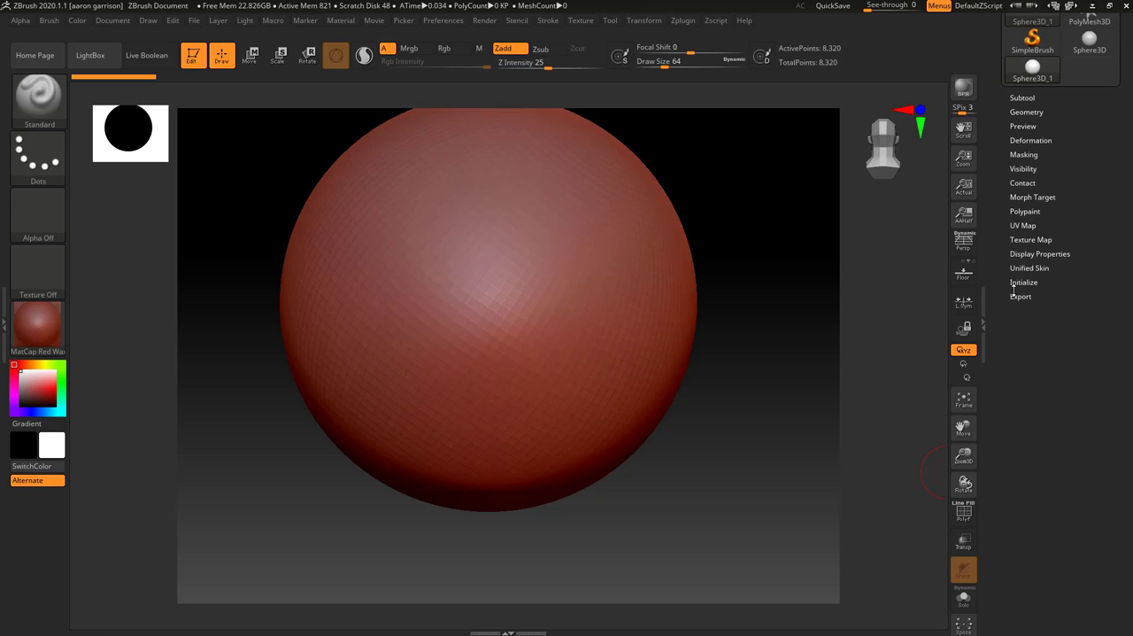
click(1020, 281)
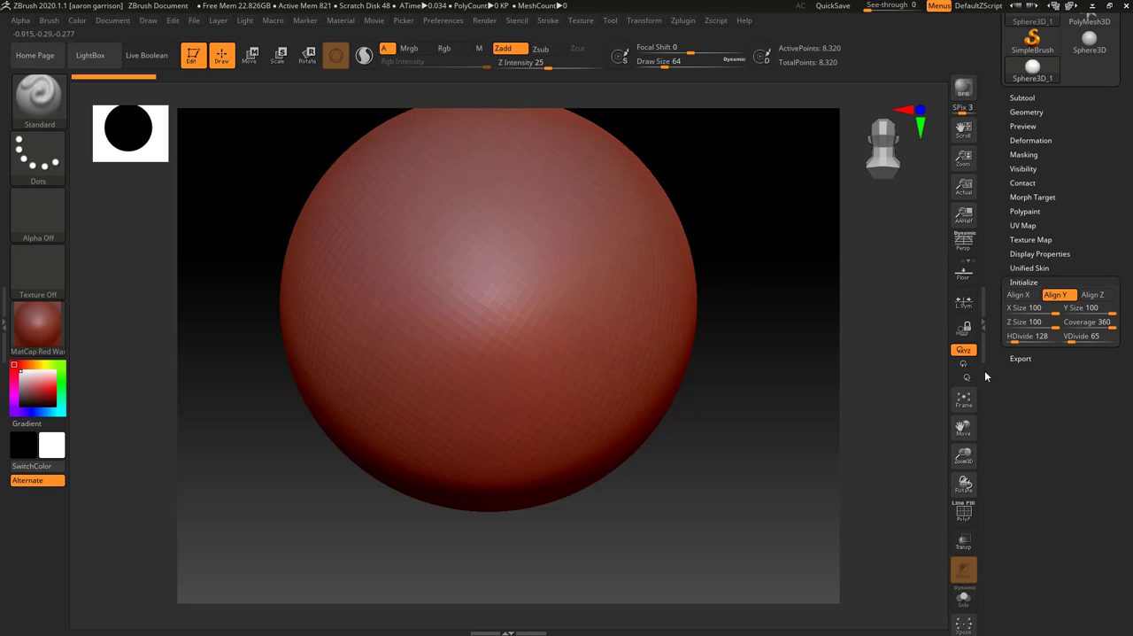
mouse_move(1018, 336)
mouse_down()
mouse_move(1049, 336)
mouse_move(1008, 336)
mouse_up()
drag(1011, 335, 1008, 336)
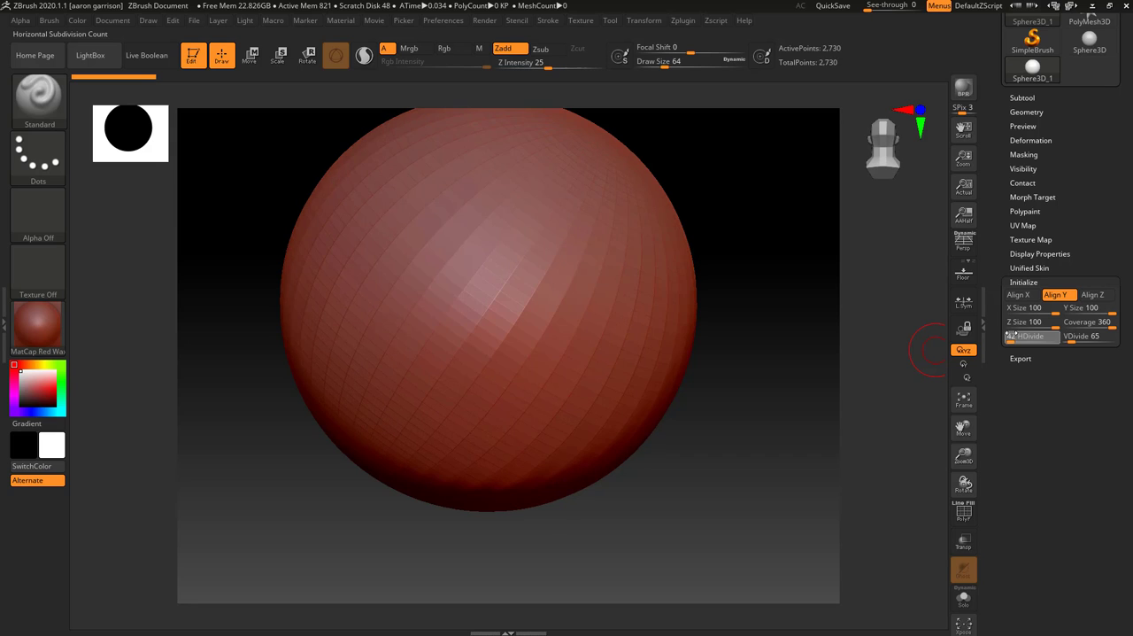
drag(1078, 337, 1068, 336)
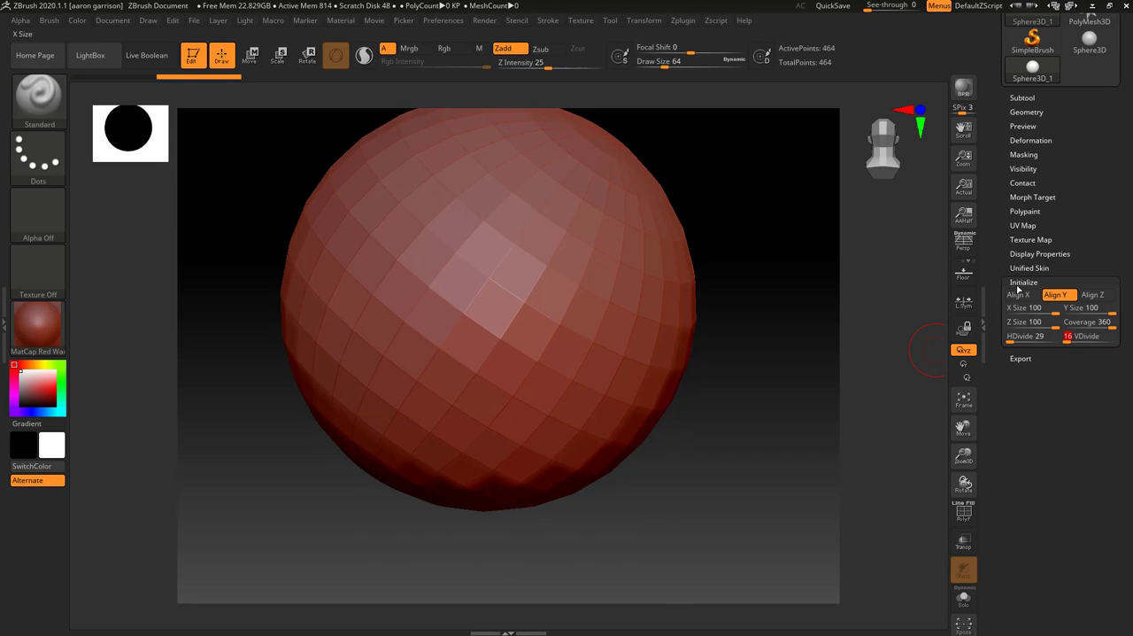
drag(996, 218, 1013, 312)
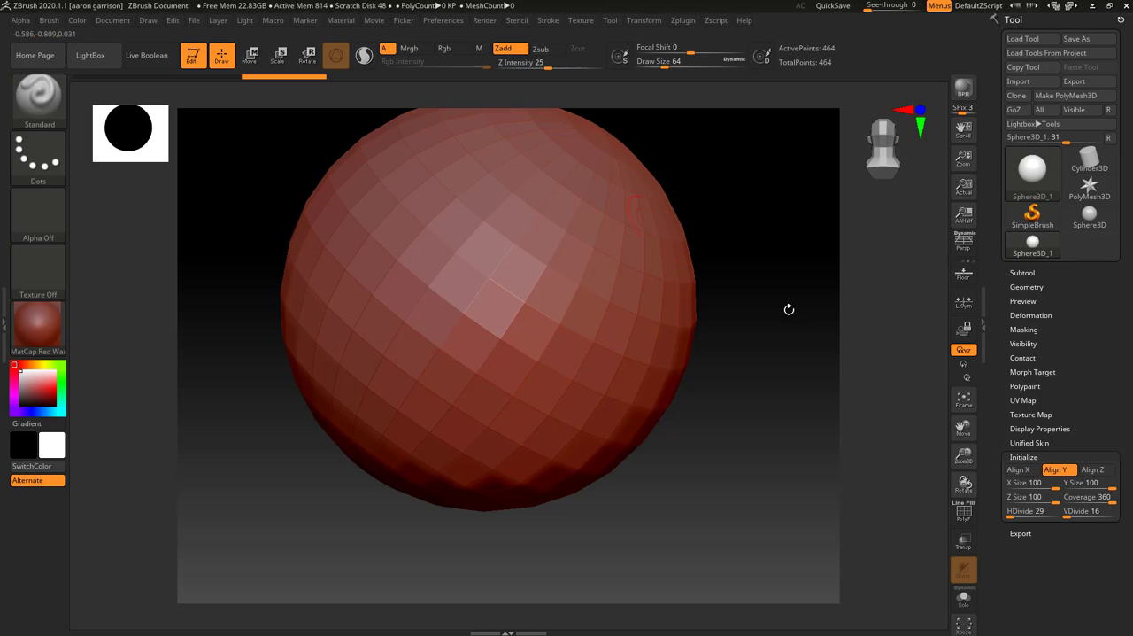
Convert the low-resolution sphere to a PolyMesh3D and sculpt Standard brush strokes into the front of its surface
drag(789, 309, 752, 211)
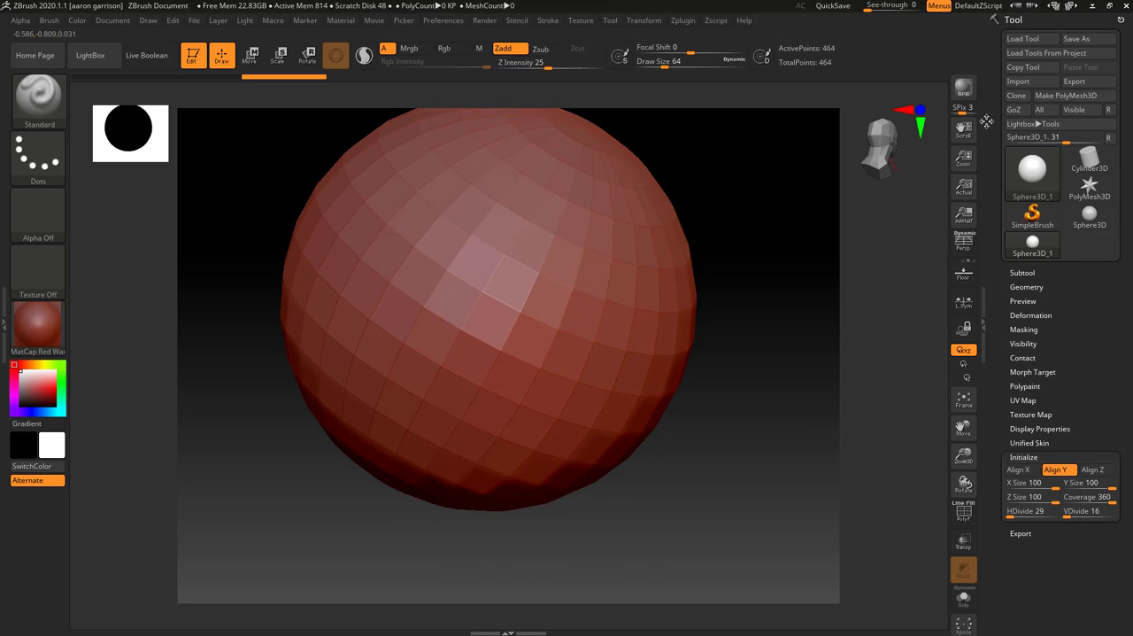
click(1067, 95)
mouse_move(552, 229)
mouse_down()
mouse_move(564, 292)
mouse_move(546, 355)
mouse_up()
mouse_move(37, 326)
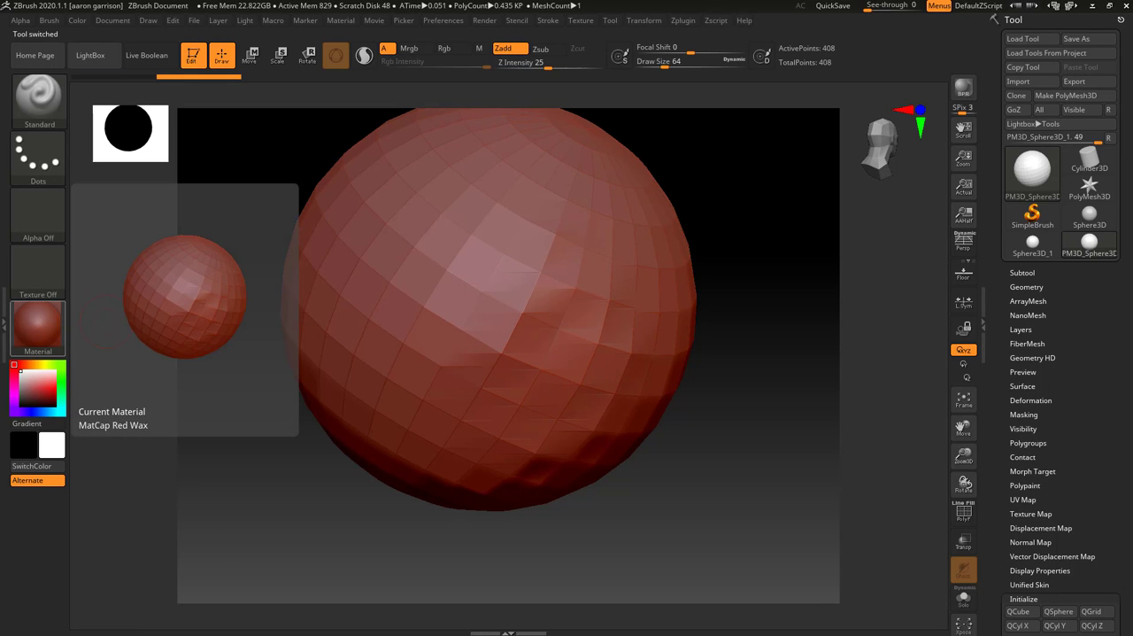